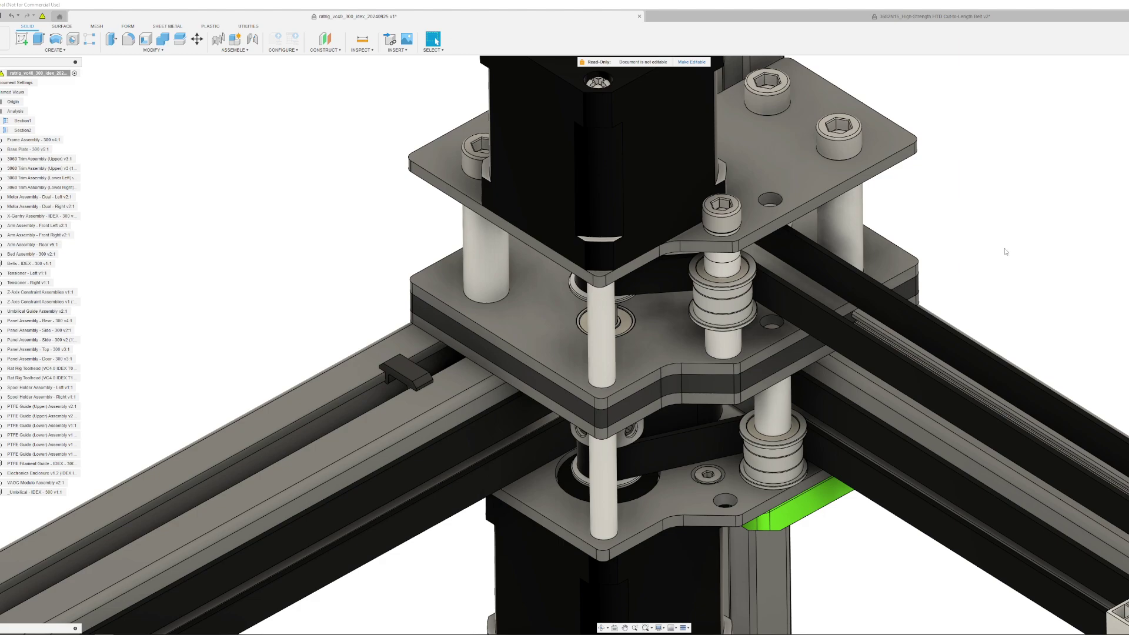
- Examine the stacked motor mount's plates, idlers, belts and adjoining frame extrusion from several angles
middle_click_drag(1024, 215, 931, 277)
scroll(906, 326, "down", 3)
scroll(904, 338, "up", 2)
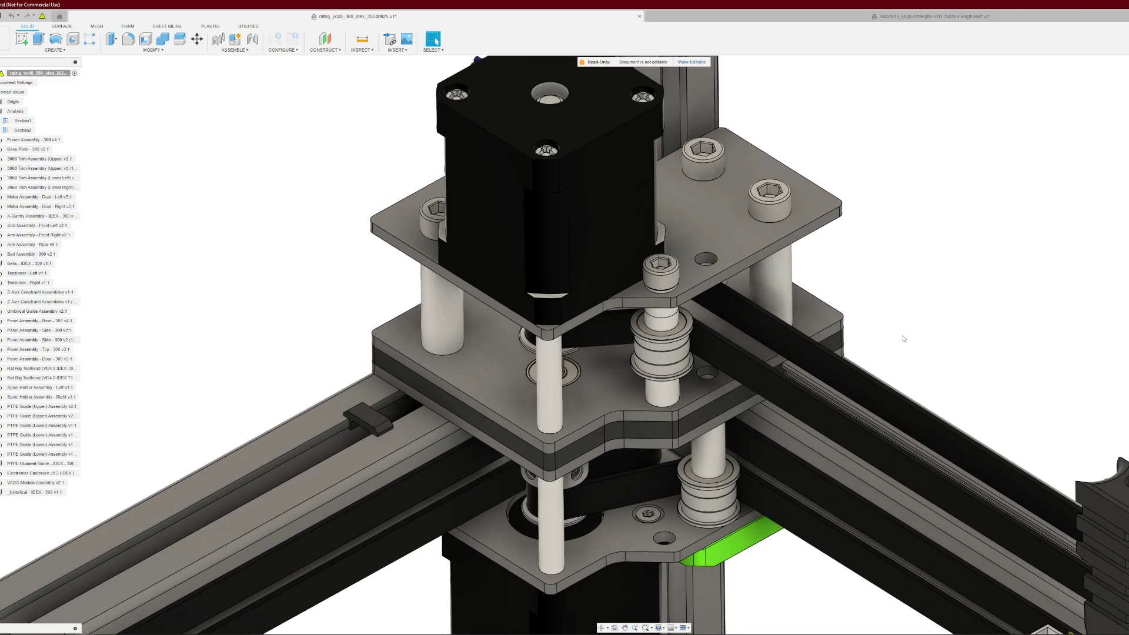
scroll(904, 339, "down", 1)
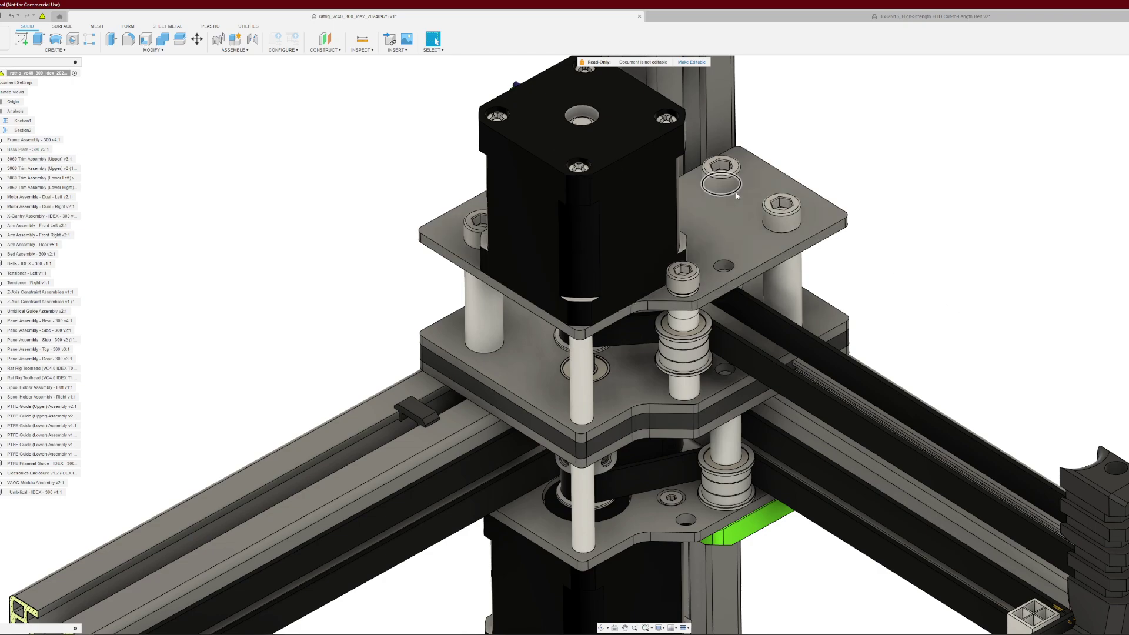
left_click(753, 265)
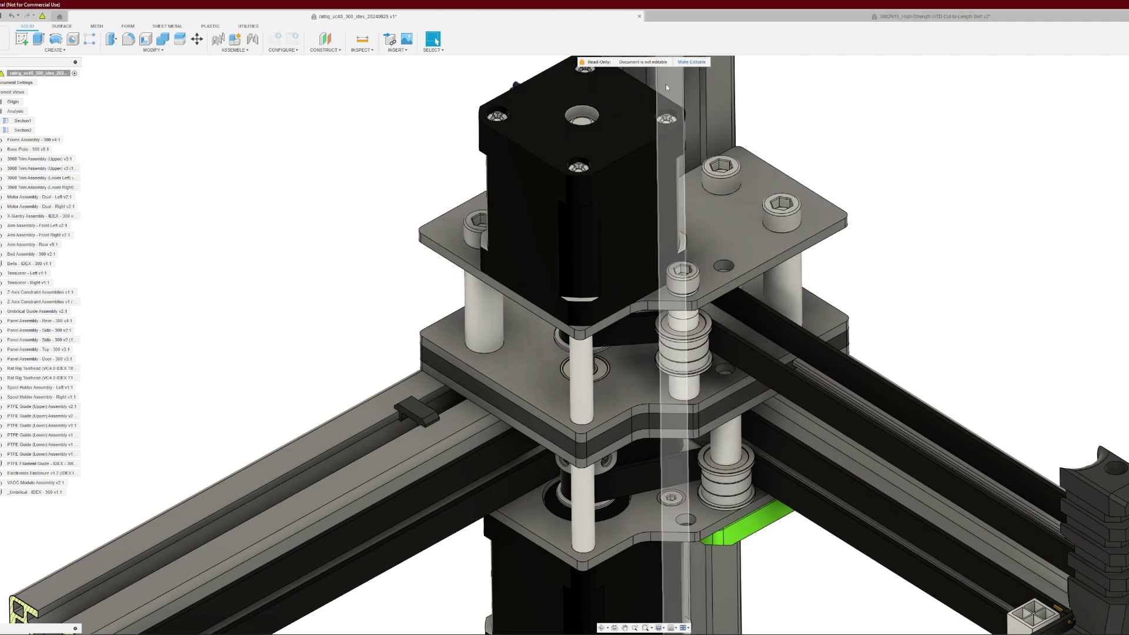
mouse_move(985, 277)
middle_mouse_down("shift")
mouse_move(974, 273)
mouse_move(1011, 274)
mouse_move(1025, 298)
mouse_move(1046, 297)
mouse_move(1010, 269)
mouse_move(966, 270)
middle_mouse_up("shift")
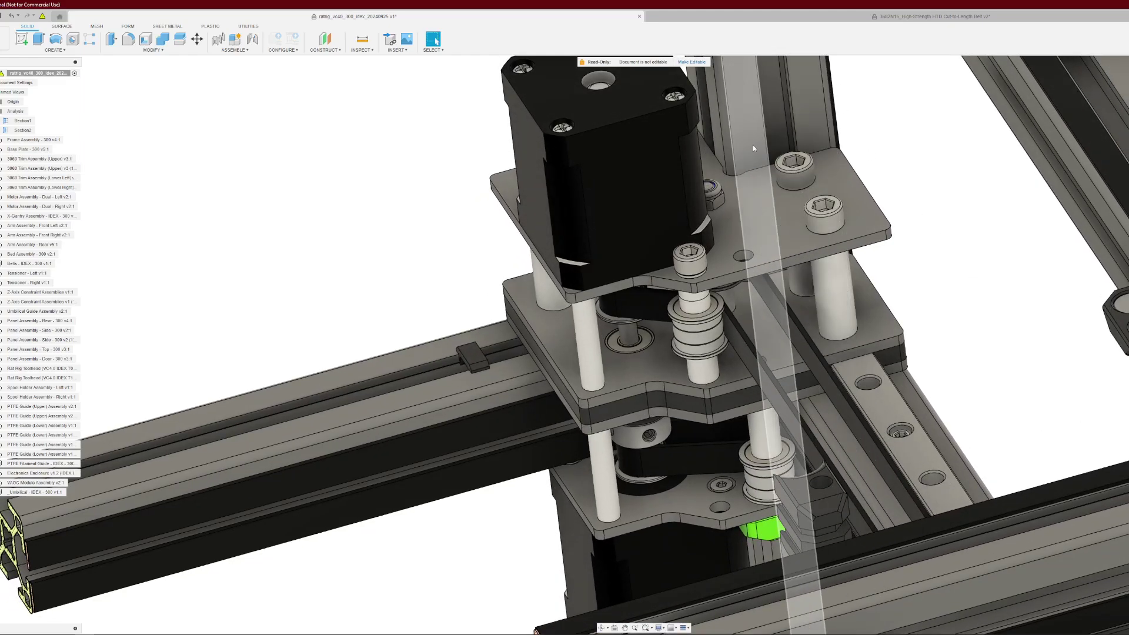
left_click_drag(905, 388, 967, 379)
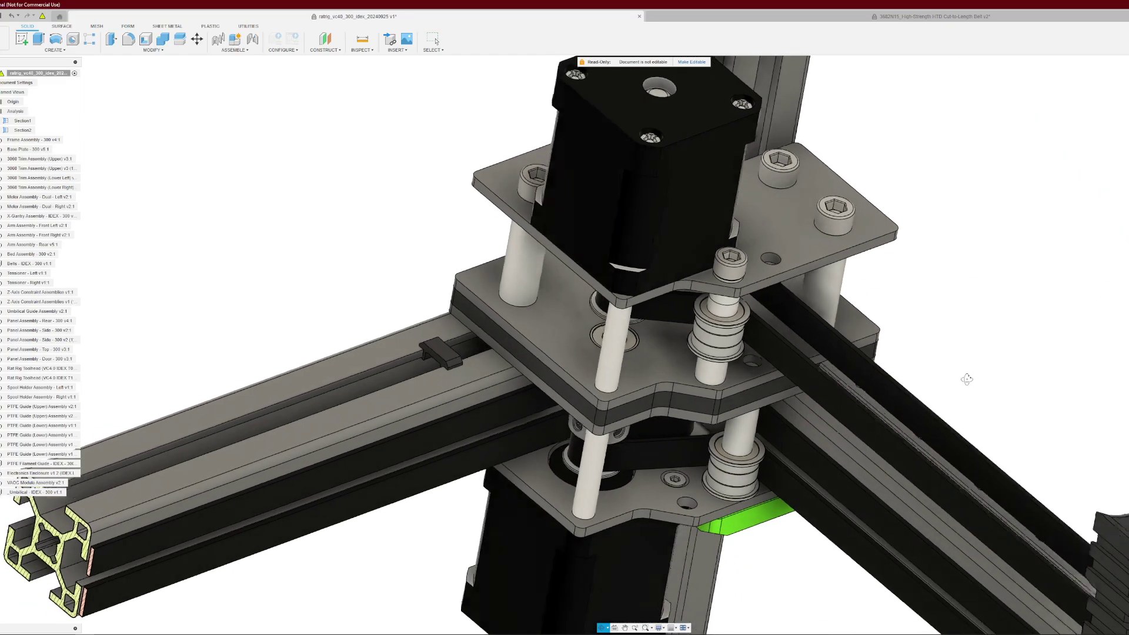
mouse_move(966, 379)
middle_mouse_down("shift")
mouse_move(943, 360)
mouse_move(968, 377)
middle_mouse_up("shift")
middle_click_drag(1053, 320, 991, 214)
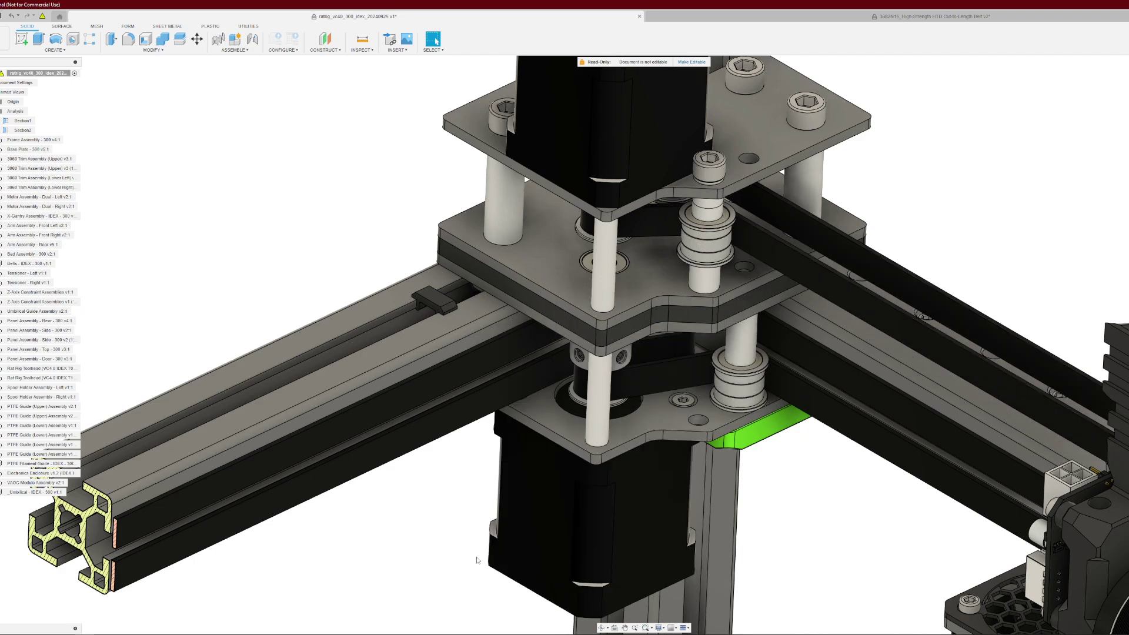
left_click(625, 627)
left_click_drag(480, 553, 632, 525)
key("Escape")
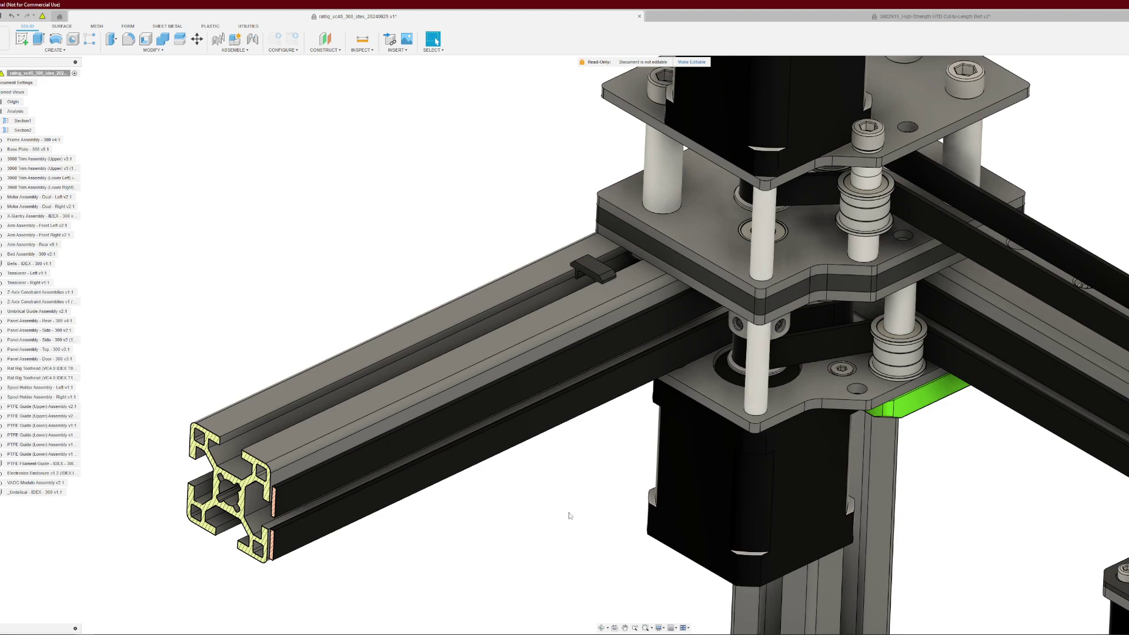
middle_click_drag(1109, 157, 859, 265)
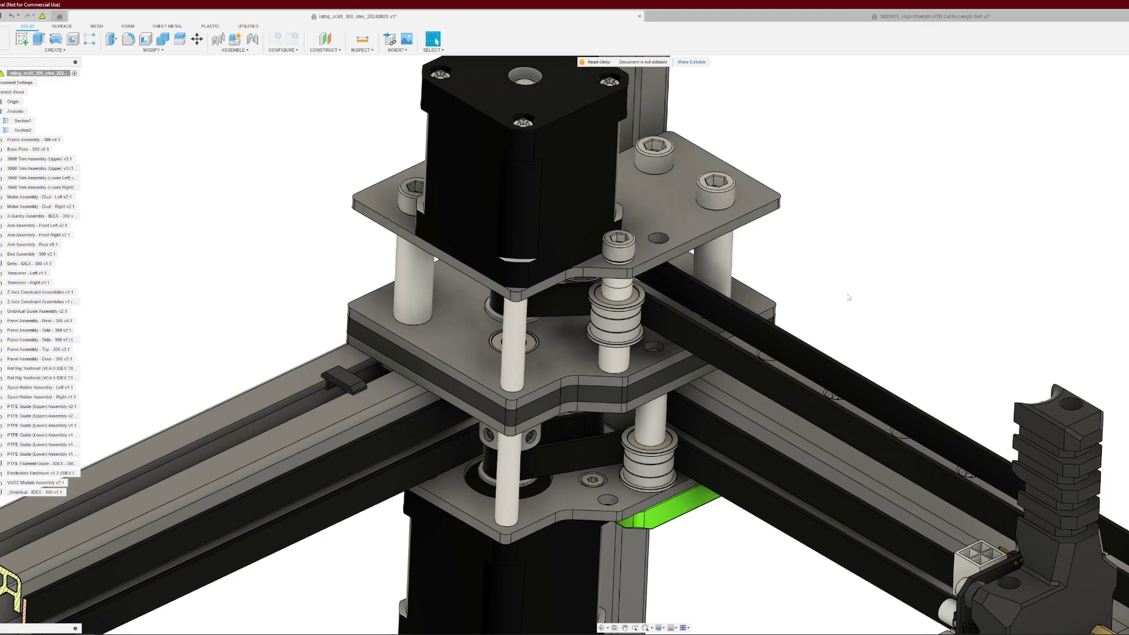
middle_click_drag(849, 297, 965, 224)
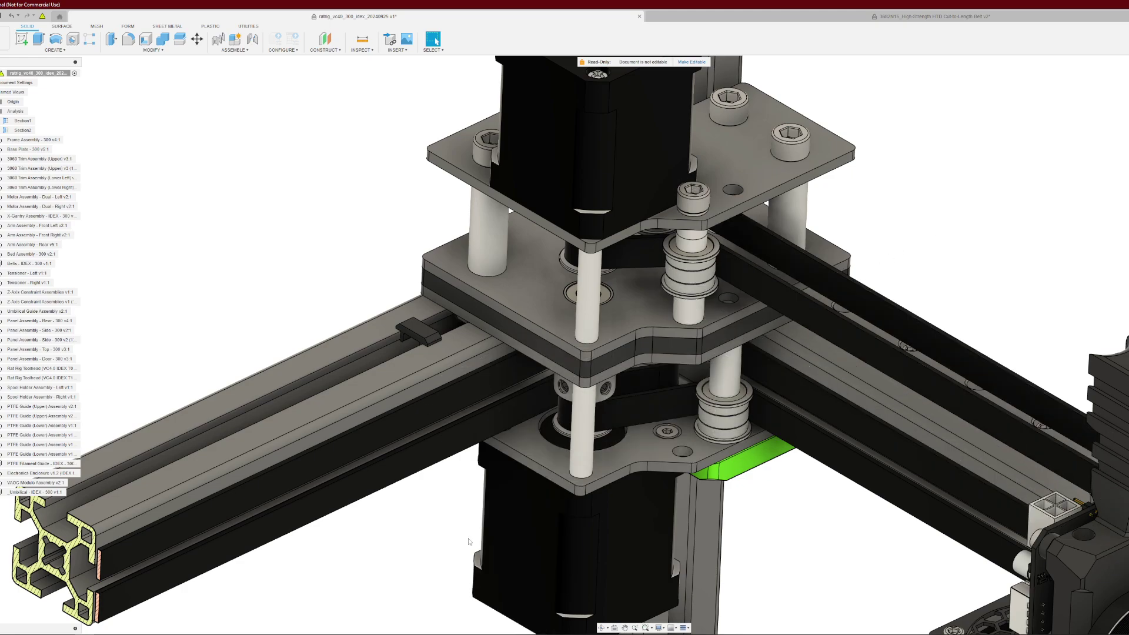
middle_click_drag(450, 555, 575, 456)
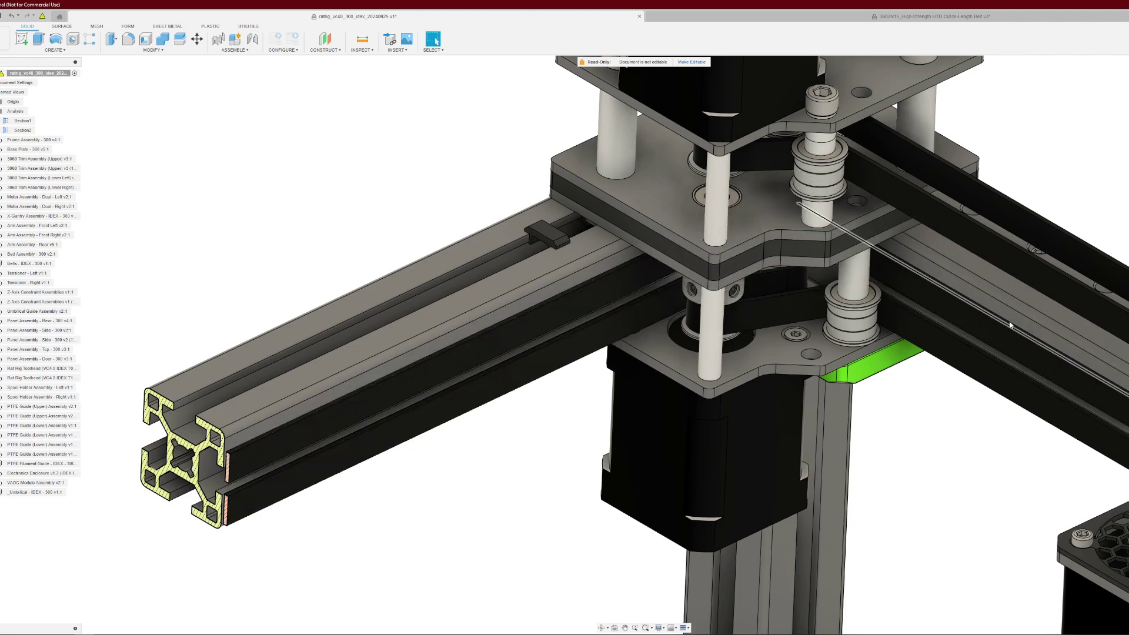
- Measure the distance between the sectioned frame extrusion's side face and the adjacent upper belt's edge
scroll(136, 473, "up", 4)
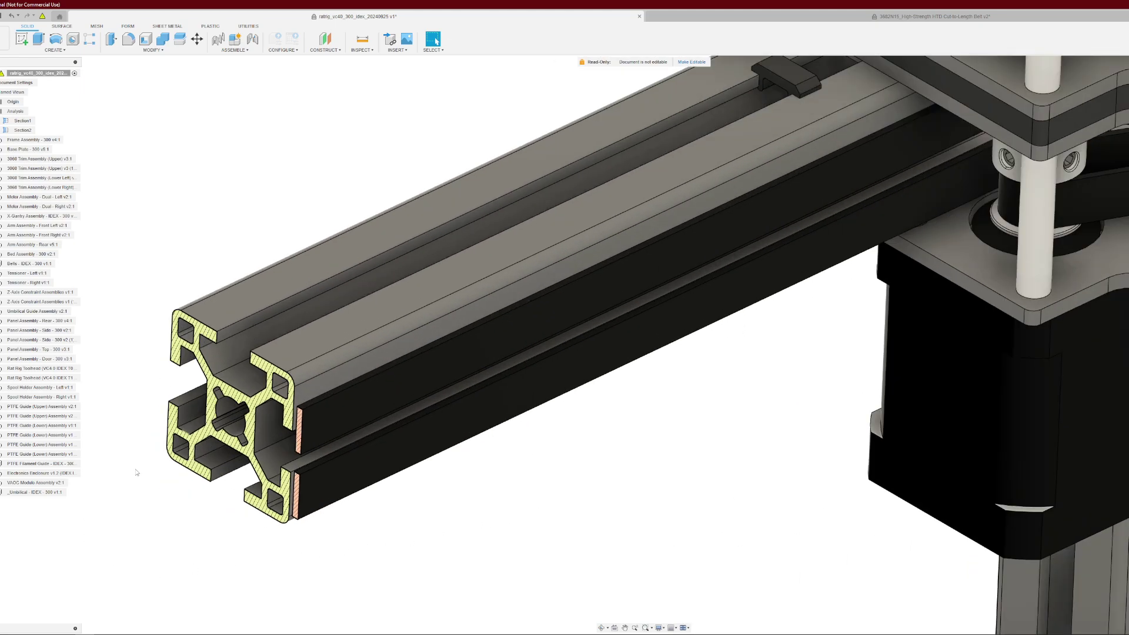
scroll(738, 445, "down", 2)
scroll(734, 445, "down", 1)
middle_click_drag(772, 389, 549, 411)
left_click(363, 42)
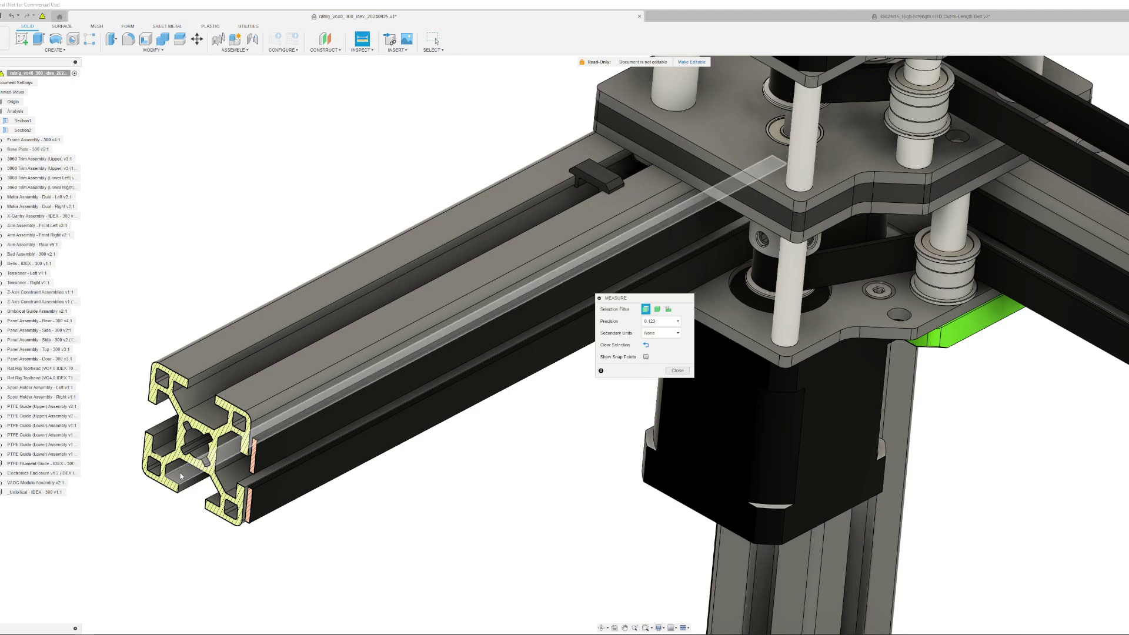
scroll(183, 475, "up", 3)
left_click(332, 399)
left_click(336, 397)
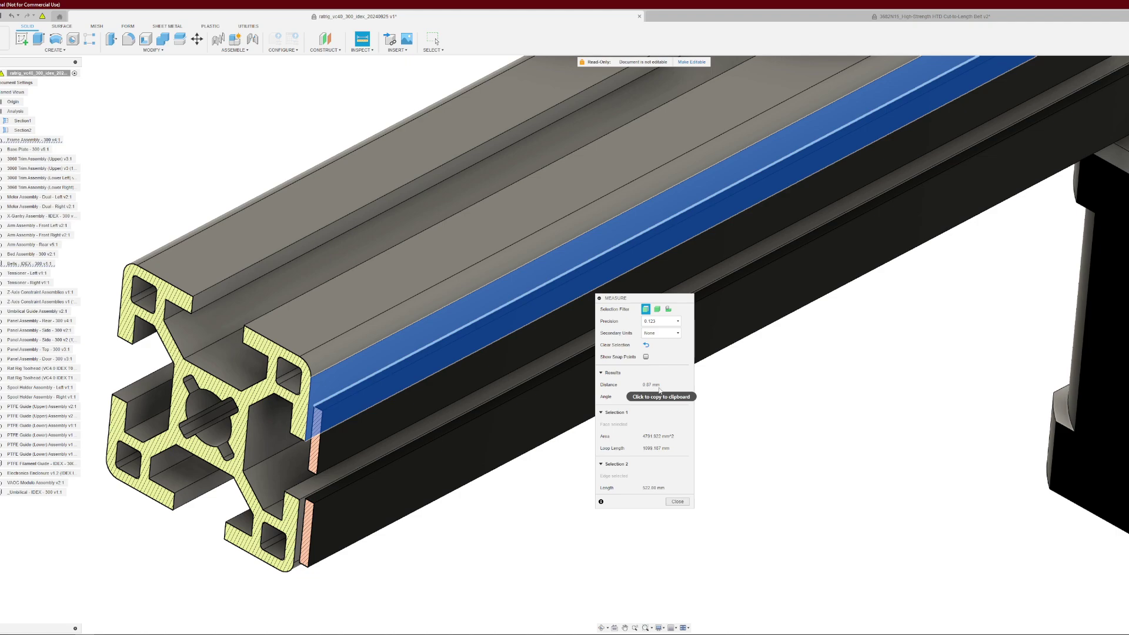
left_click(677, 502)
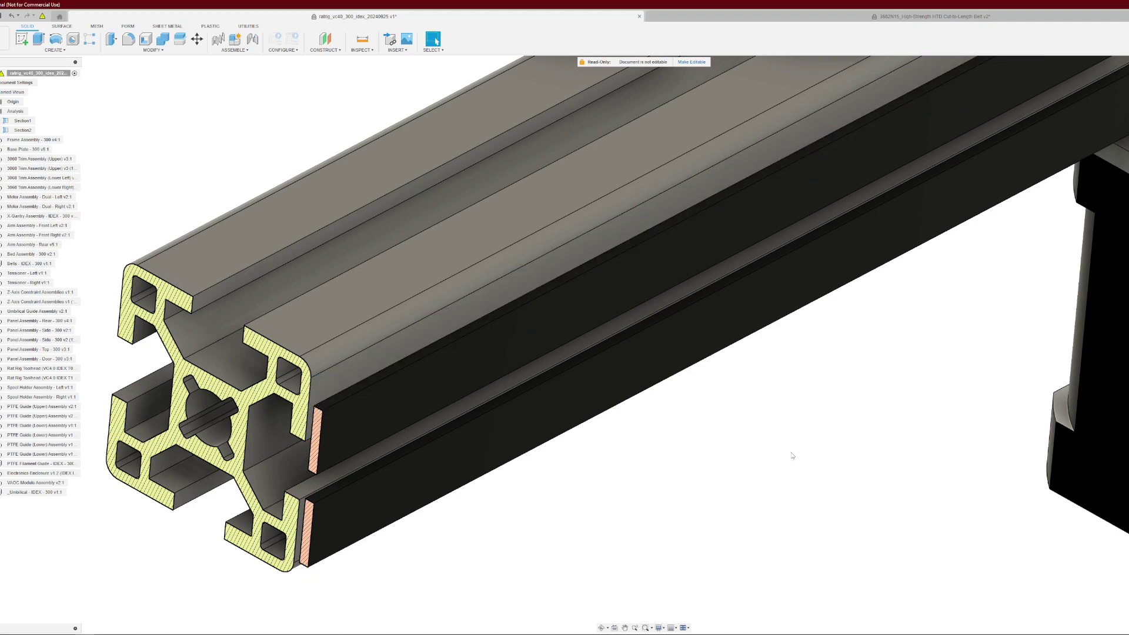
- Measure the diameter of the upper cylindrical face on the idler beneath the motor mount's middle plate
middle_click_drag(898, 357, 524, 602)
middle_click_drag(677, 518, 677, 494, "shift")
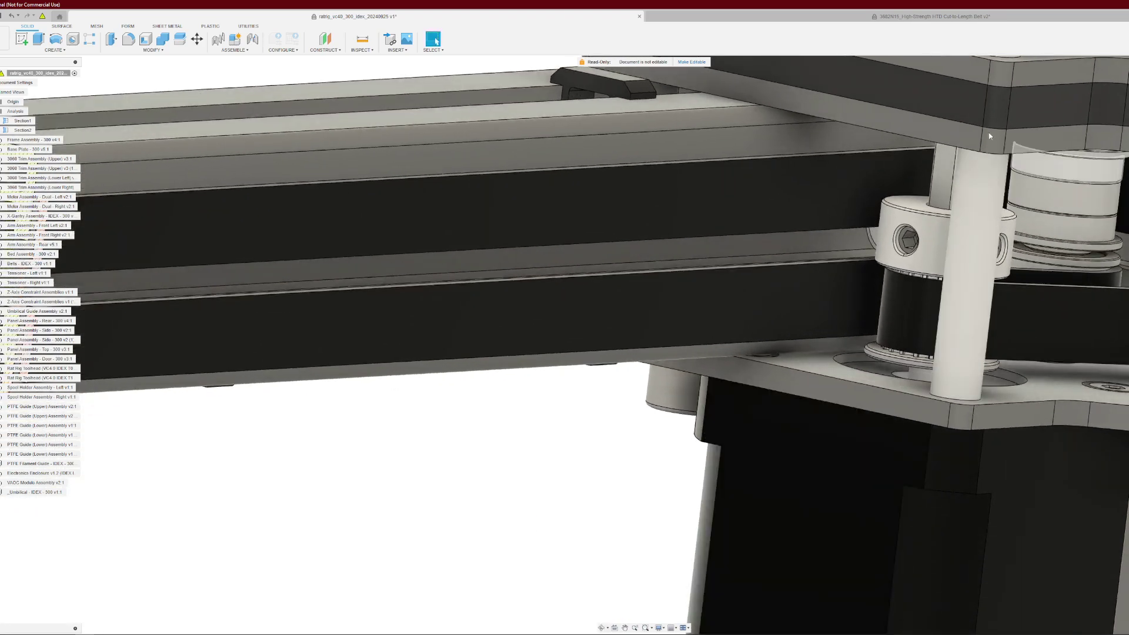
left_click(361, 40)
left_click(1114, 207)
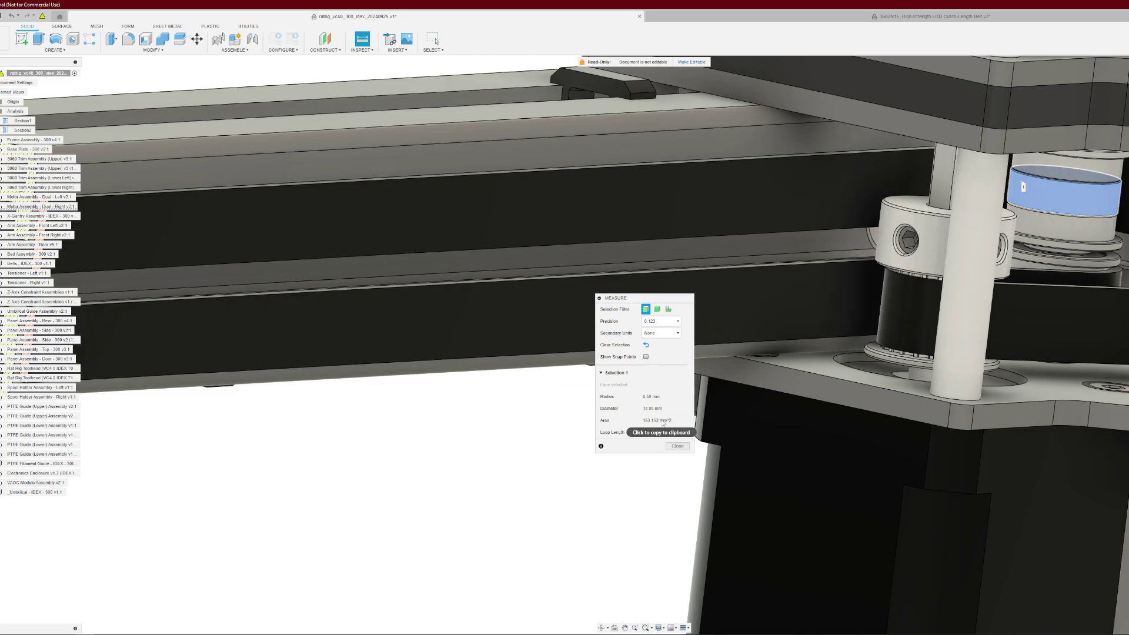
left_click(679, 447)
- Examine the belt path and motor mount from the side and above, highlighting the edge faces of the middle and lower plates
scroll(562, 510, "down", 5)
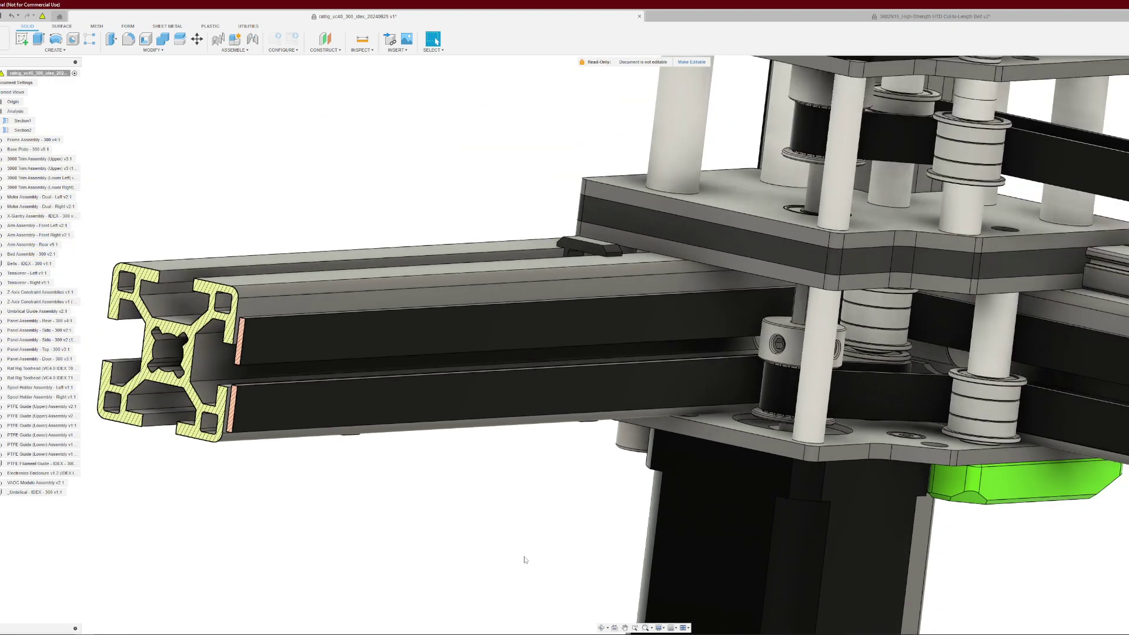
middle_click_drag(535, 546, 646, 544, "shift")
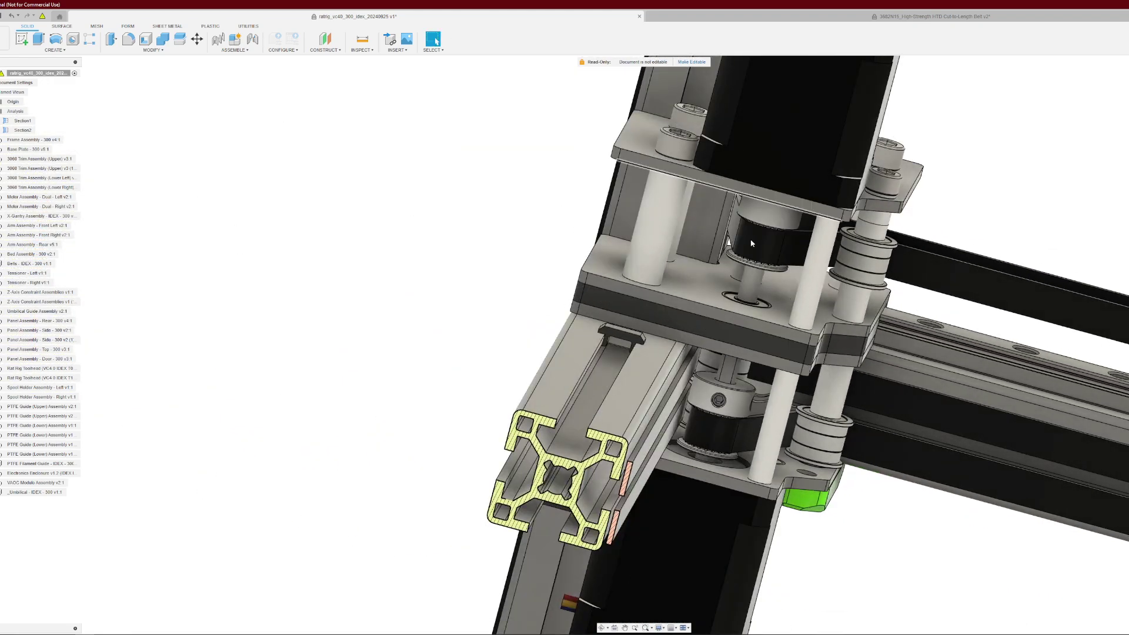
middle_click_drag(850, 400, 637, 467, "shift")
scroll(562, 481, "up", 3)
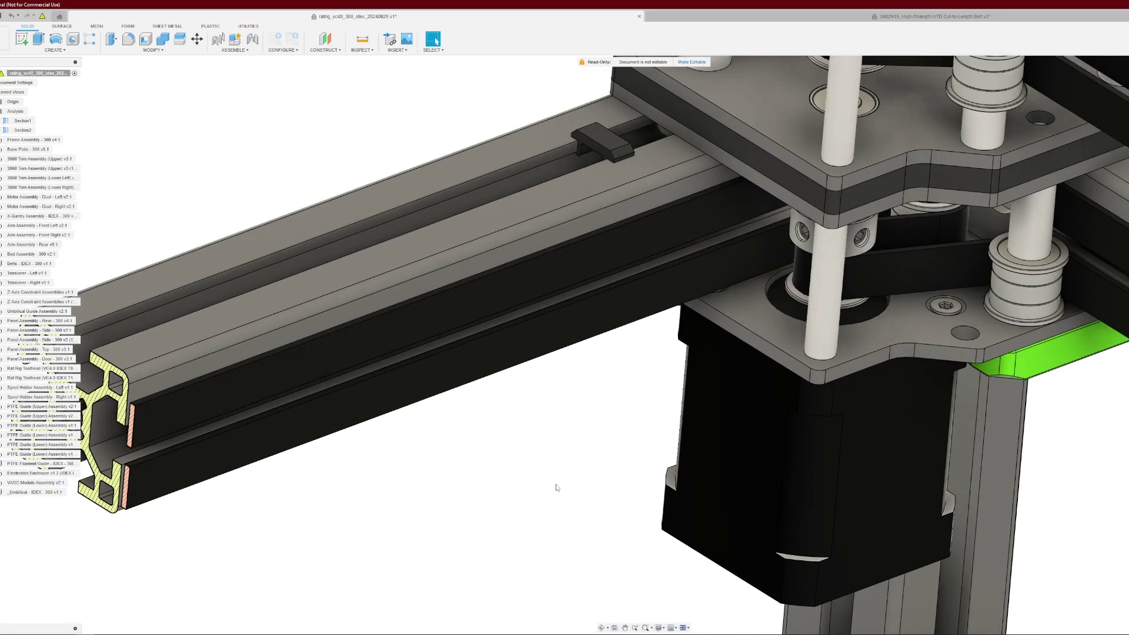
scroll(557, 486, "down", 2)
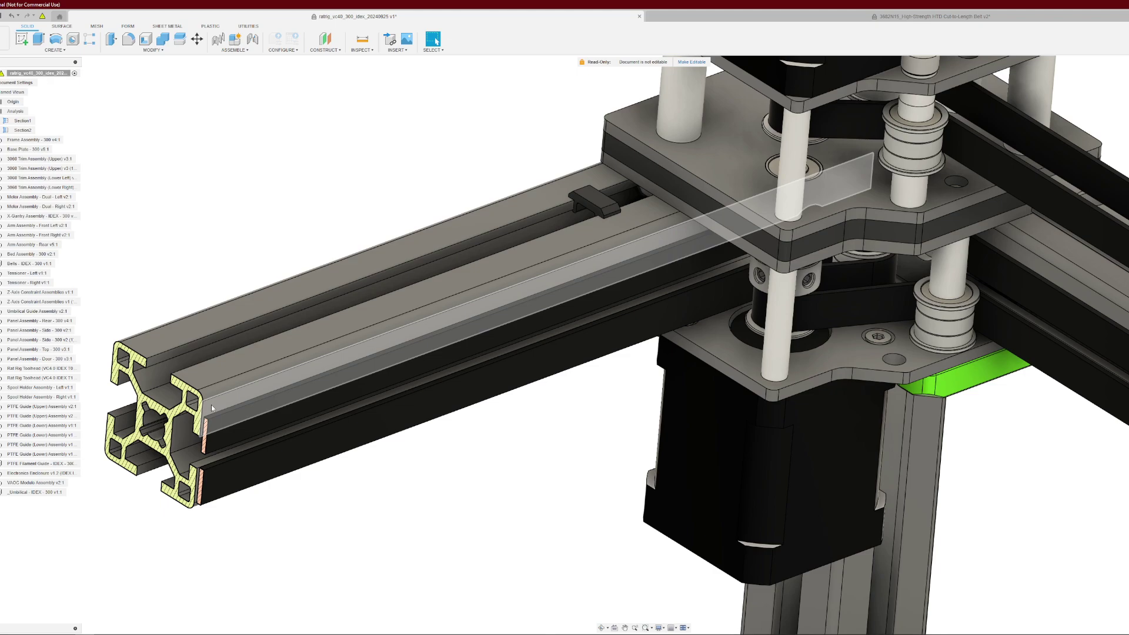
middle_click_drag(570, 427, 572, 421, "shift")
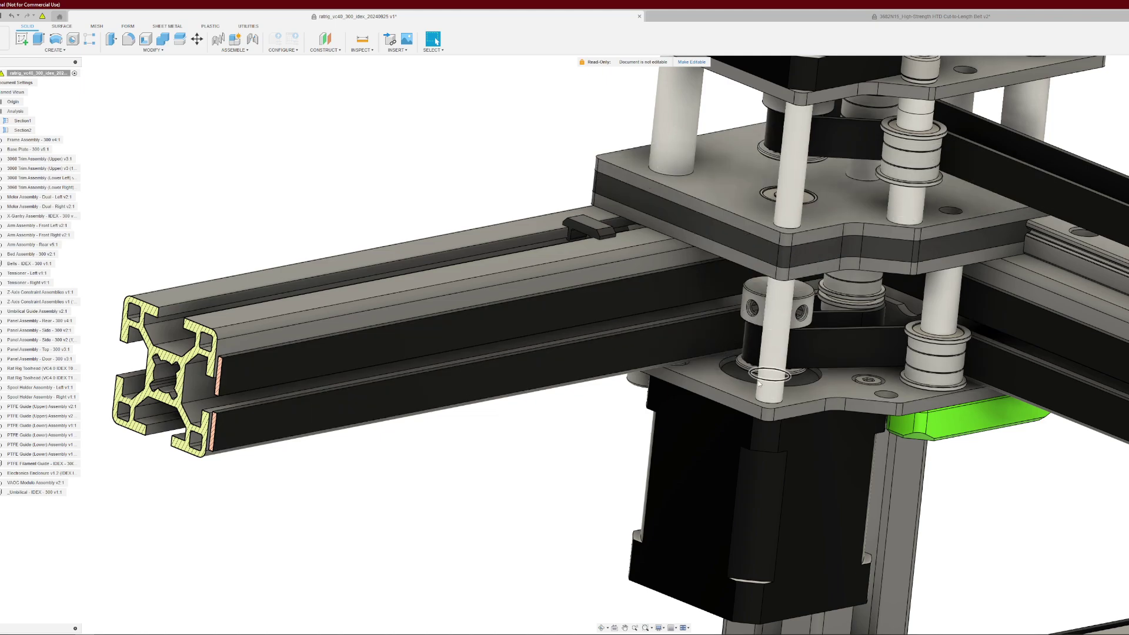
left_click(736, 226)
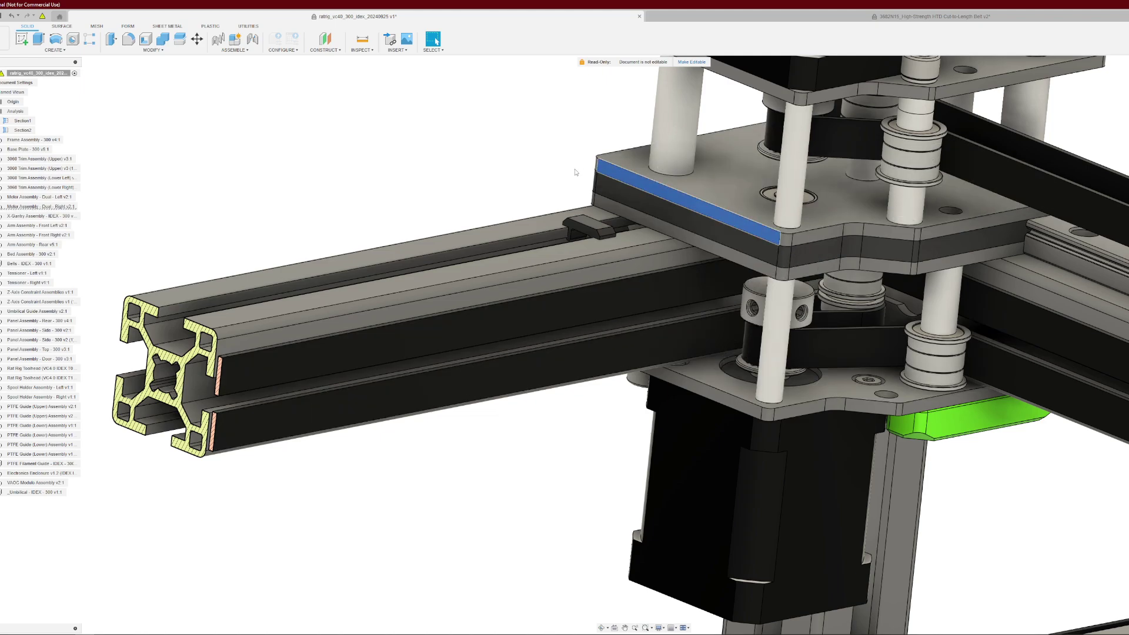
left_click(726, 397)
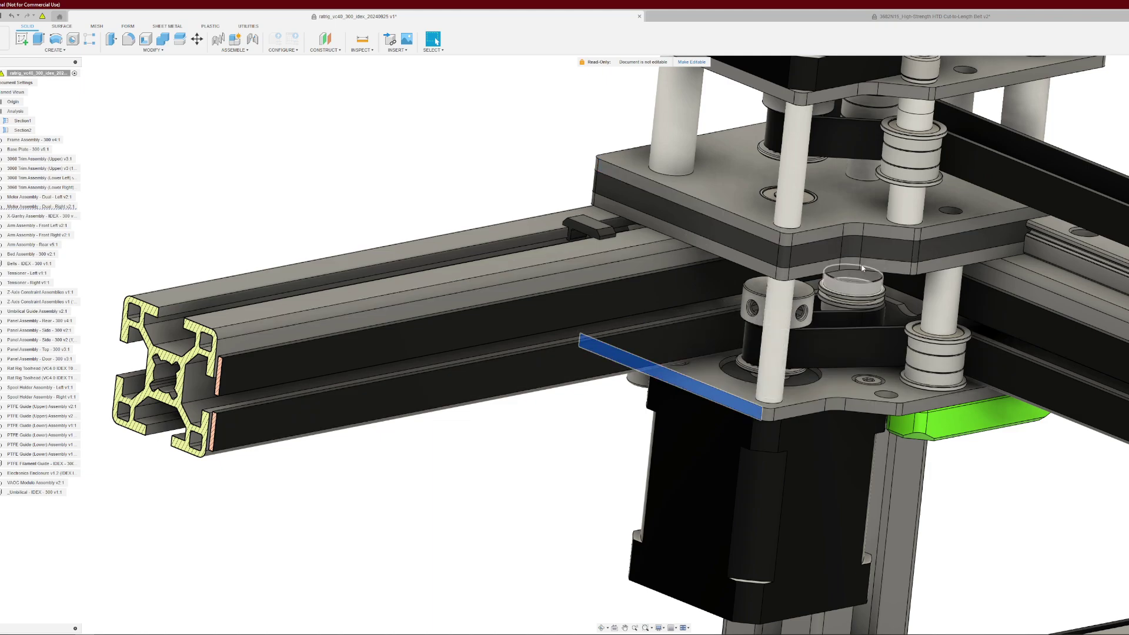
left_click(458, 499)
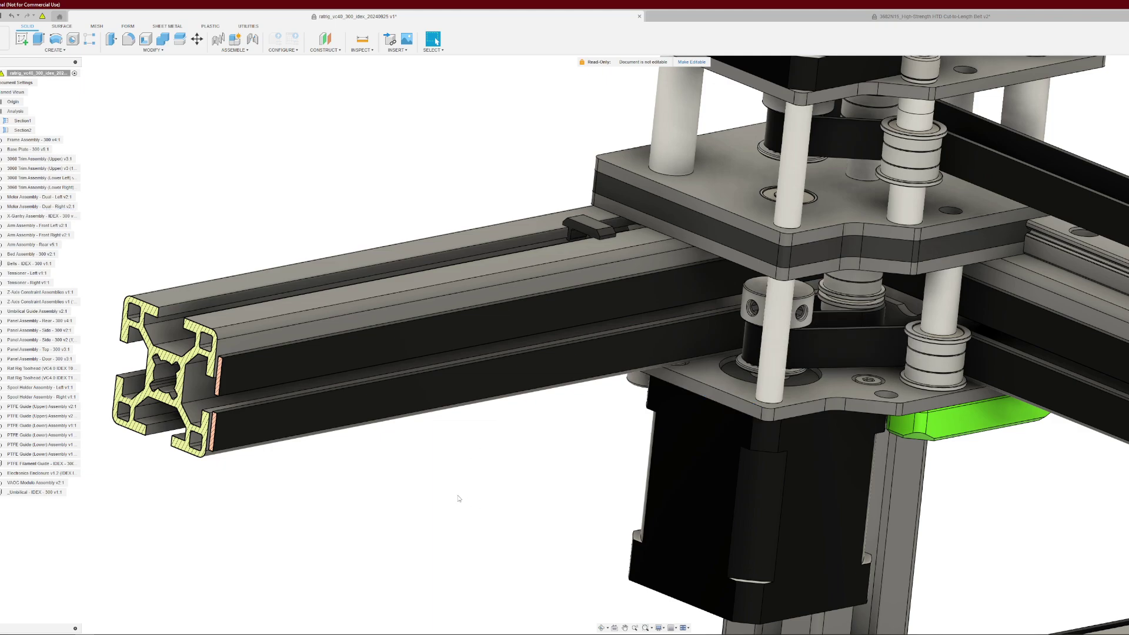
middle_click_drag(459, 499, 931, 277, "shift")
middle_click_drag(534, 142, 651, 237, "shift")
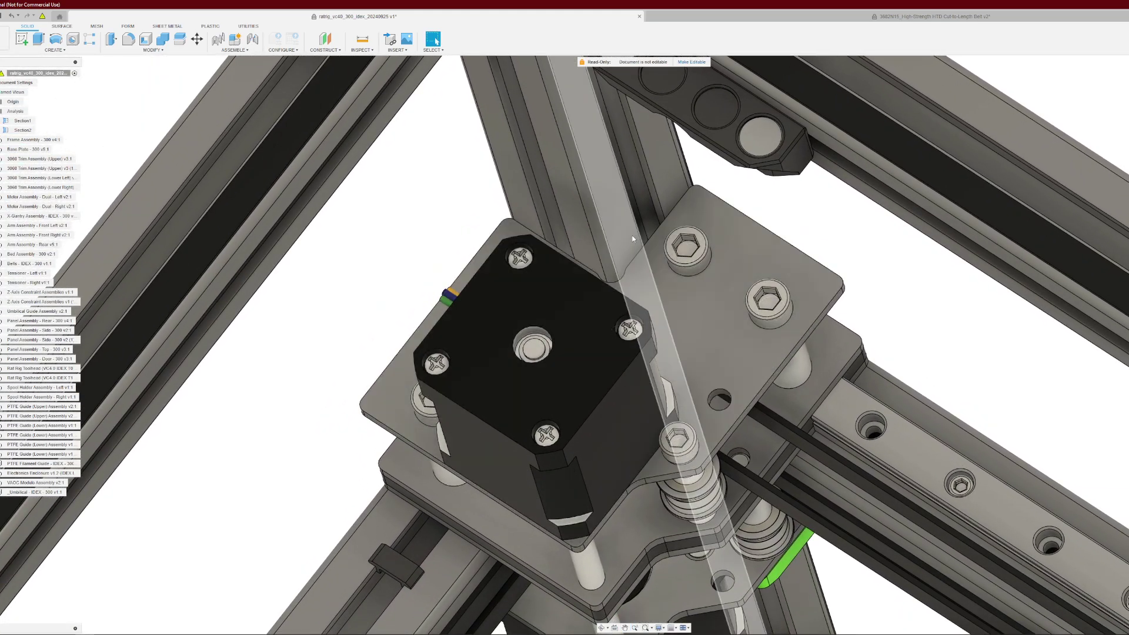
middle_click_drag(901, 418, 858, 275)
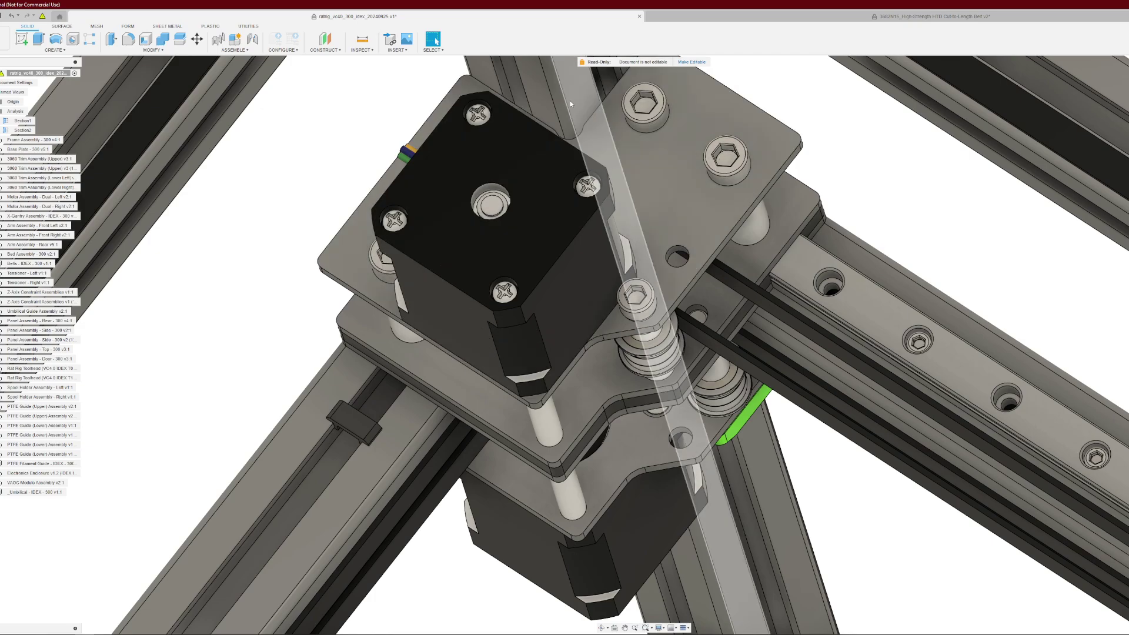
- Measure the upper belt's thickness between its two long top edges at the sectioned extrusion
middle_click_drag(404, 448, 441, 241, "shift")
mouse_move(542, 470)
middle_mouse_down("shift")
mouse_move(522, 469)
mouse_move(562, 472)
mouse_move(541, 475)
middle_mouse_up("shift")
middle_click_drag(281, 240, 398, 144)
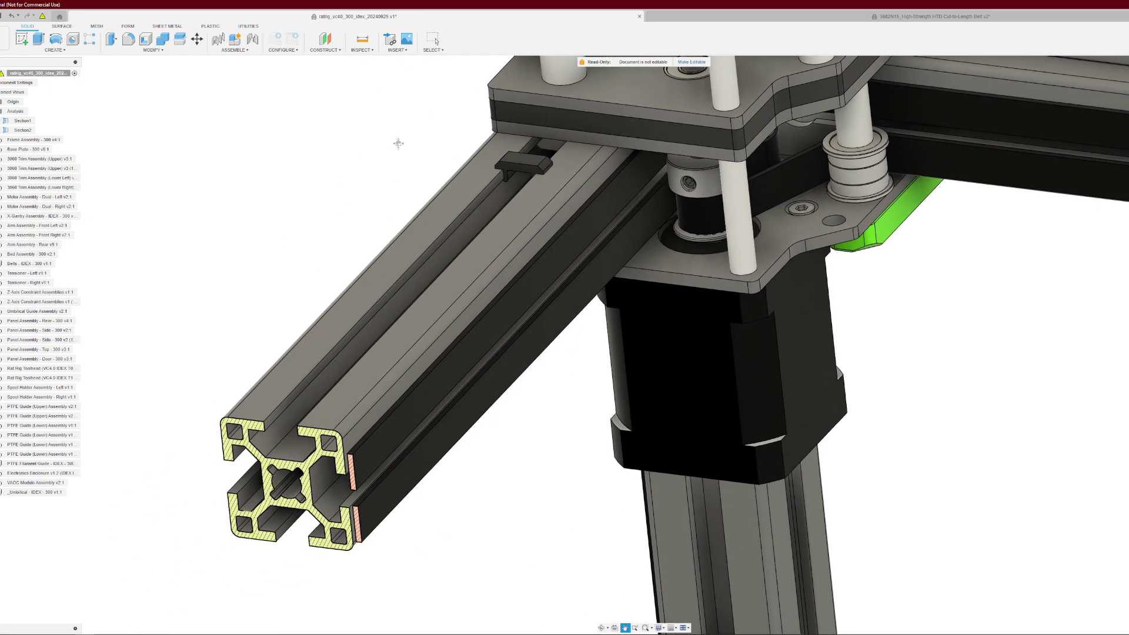
left_click(362, 50)
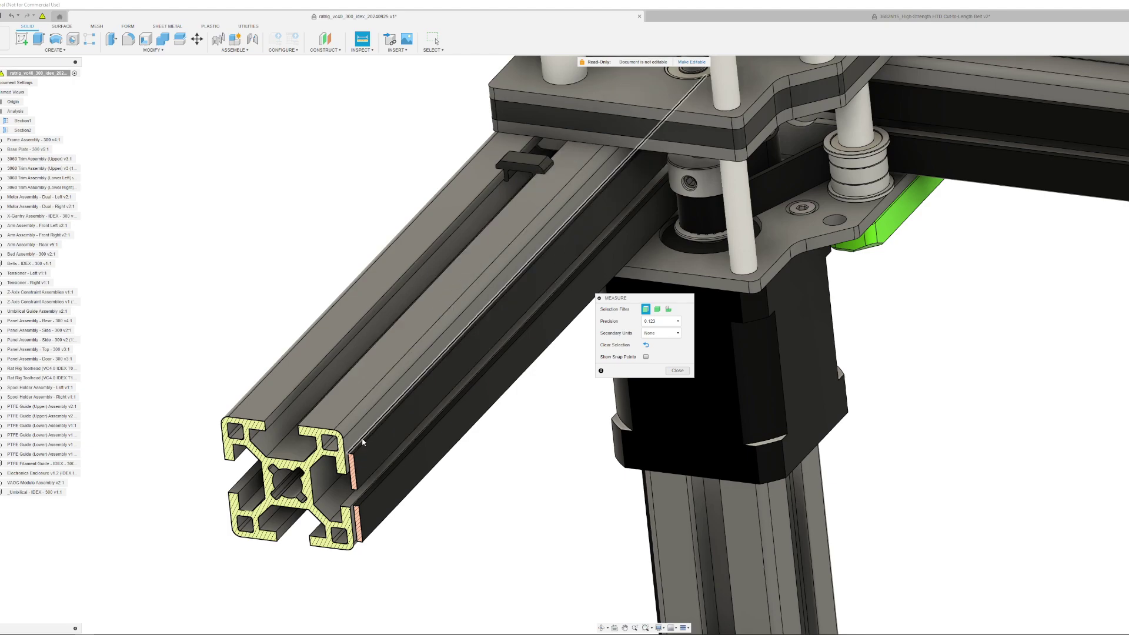
scroll(362, 442, "up", 3)
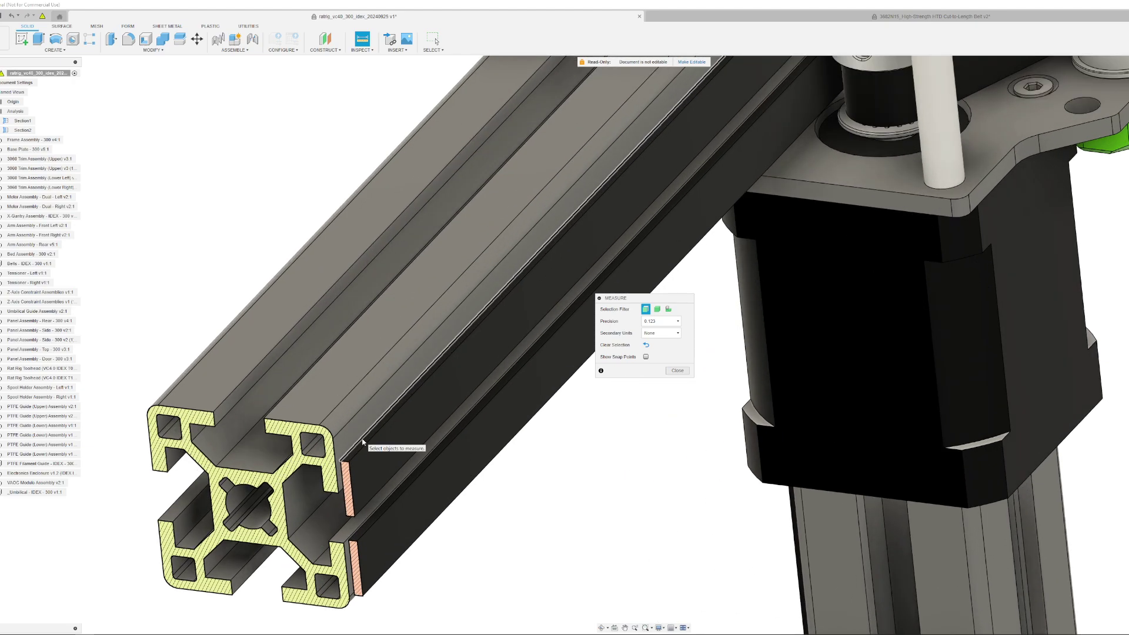
left_click(360, 442)
left_click(363, 444)
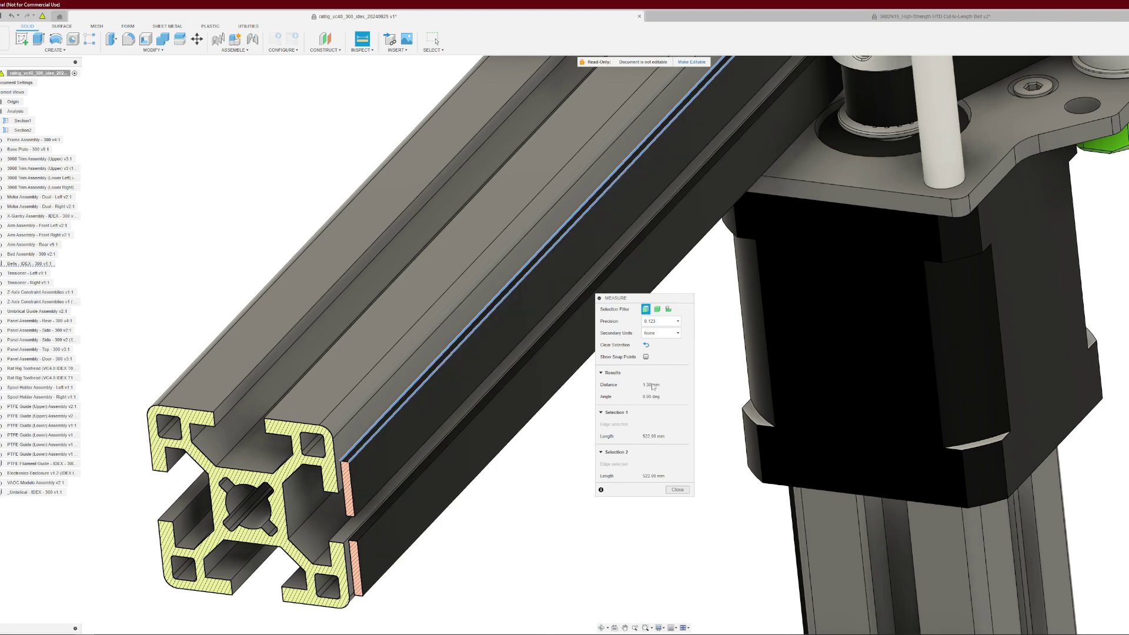
left_click_drag(656, 299, 643, 221)
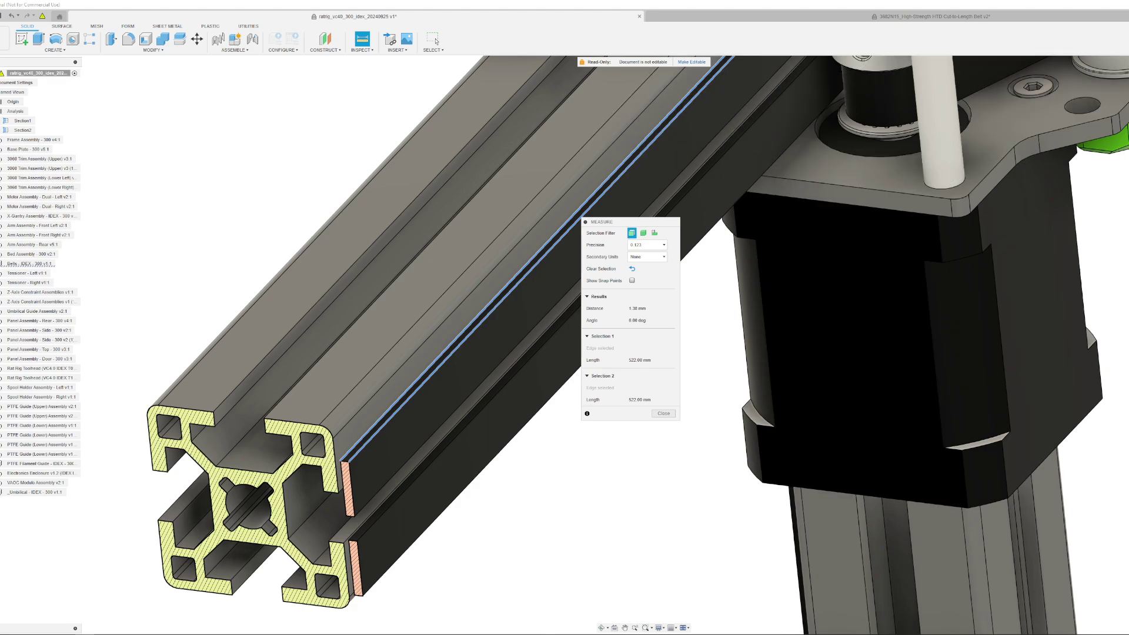
- Switch to the browser and view the T-nut and bolt photo, followed by the caliper photo of the belt's thickness
key("alt+Tab")
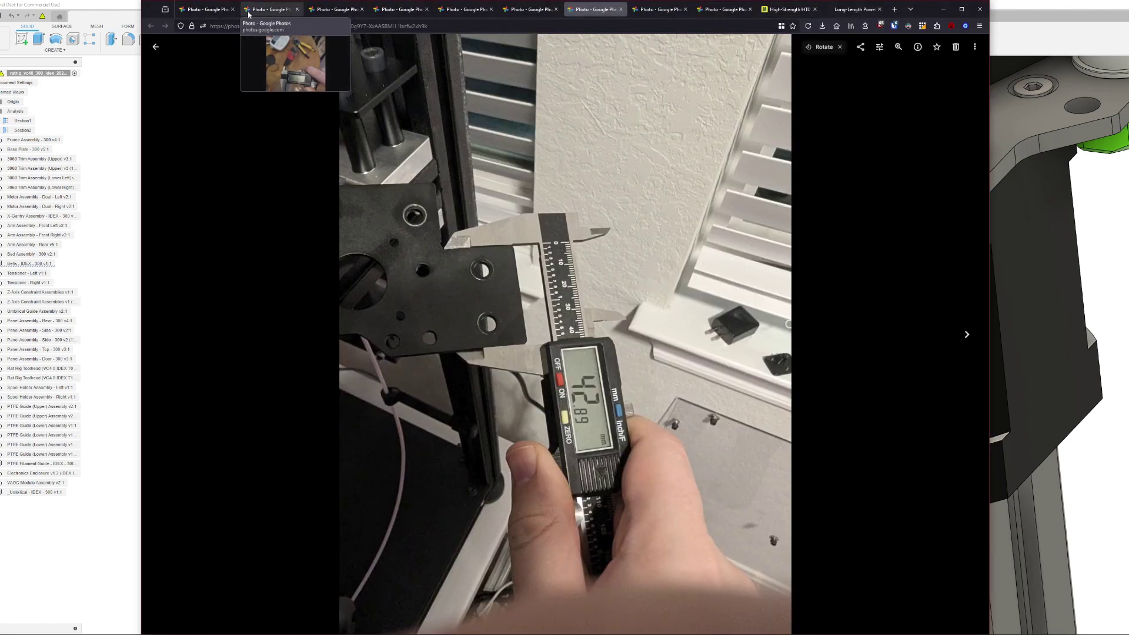
left_click(202, 12)
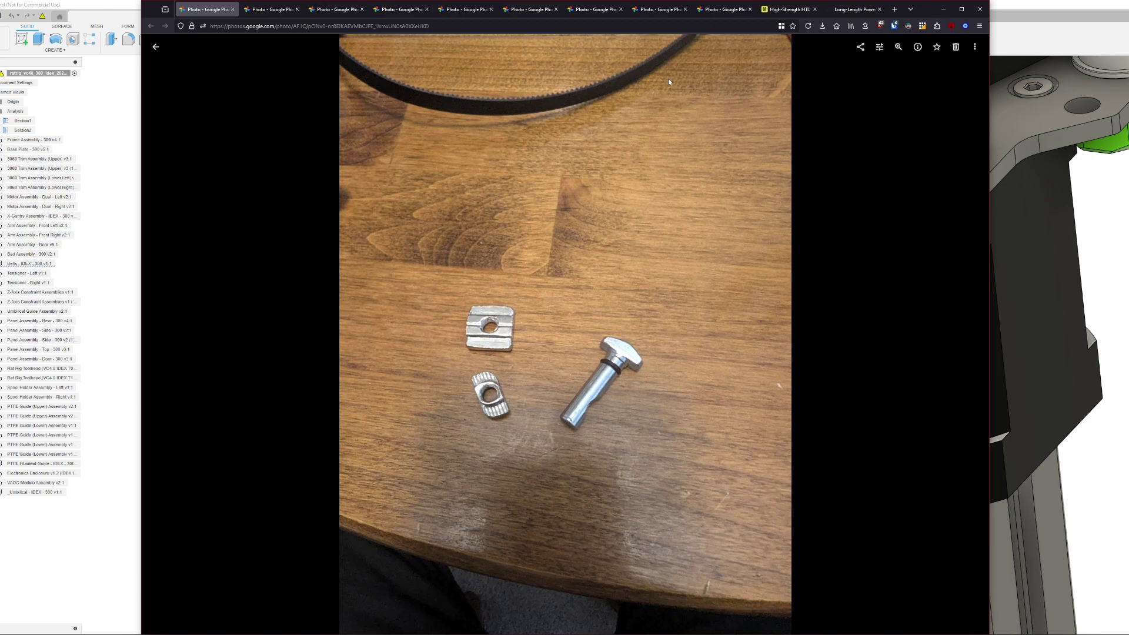
left_click(270, 10)
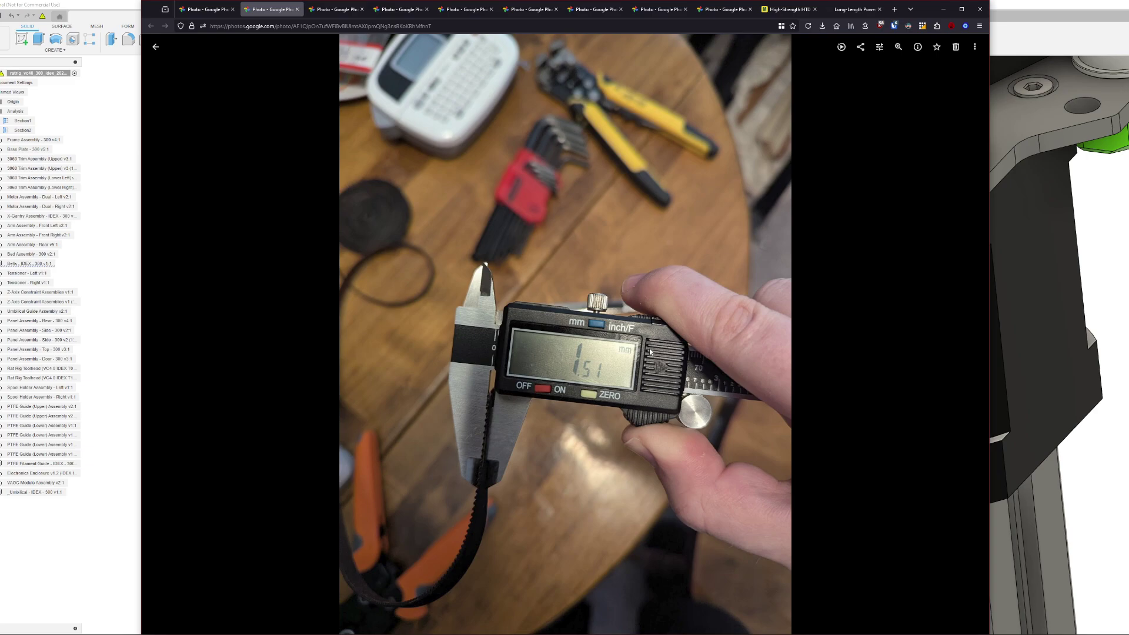
- Compare the caliper photo of the metal pin's diameter with the micrometer photo of the same pin
mouse_move(651, 11)
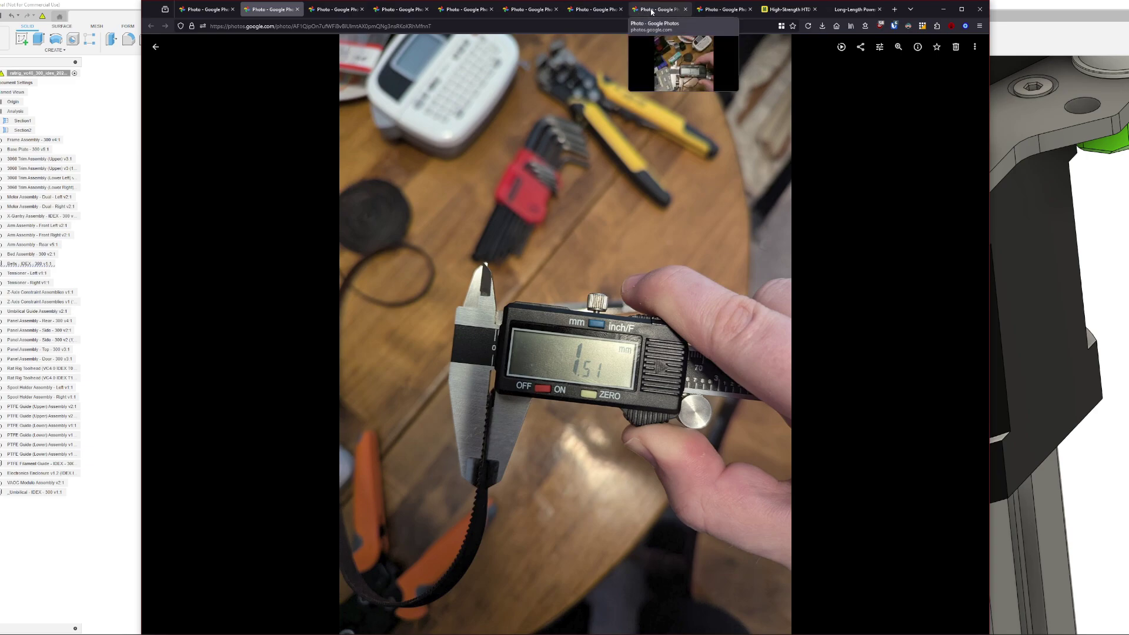
left_click(650, 11)
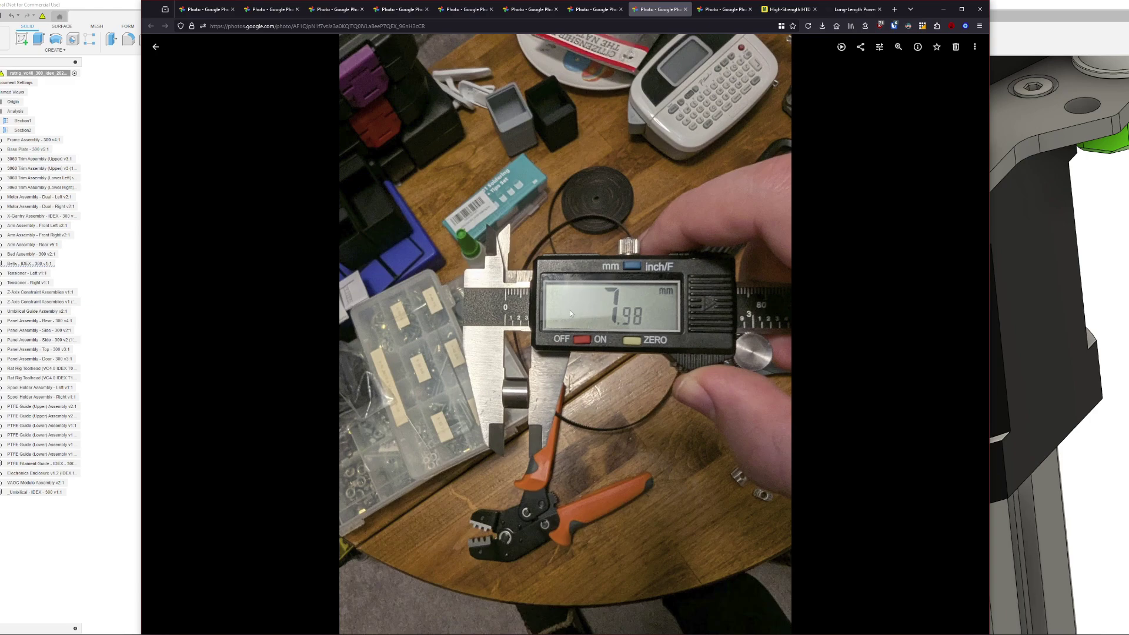
left_click(723, 10)
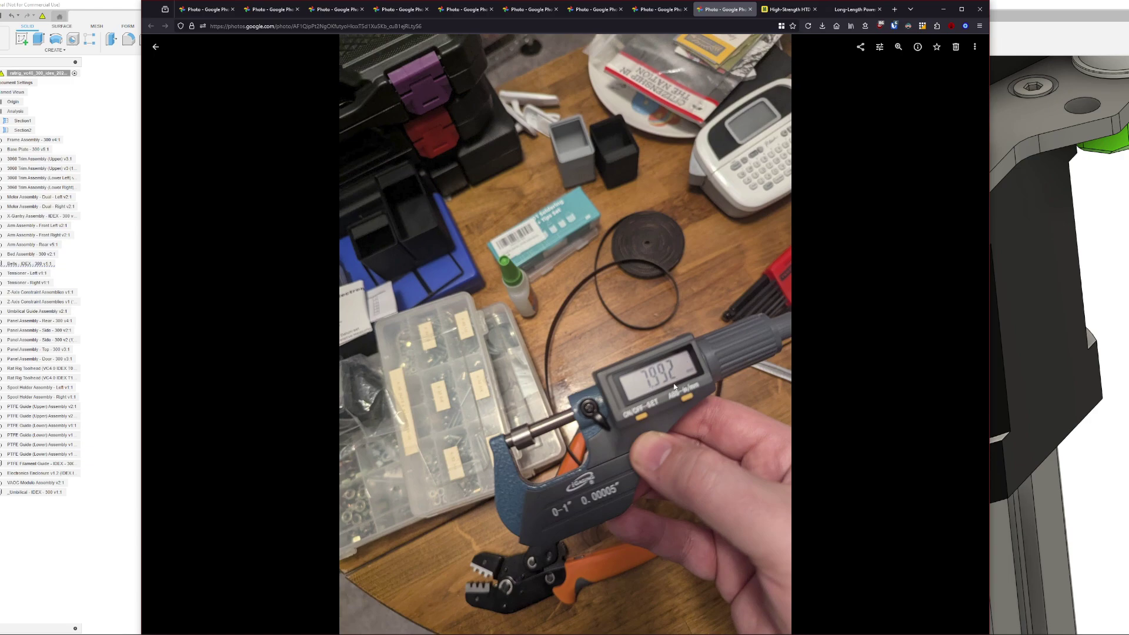
left_click(657, 13)
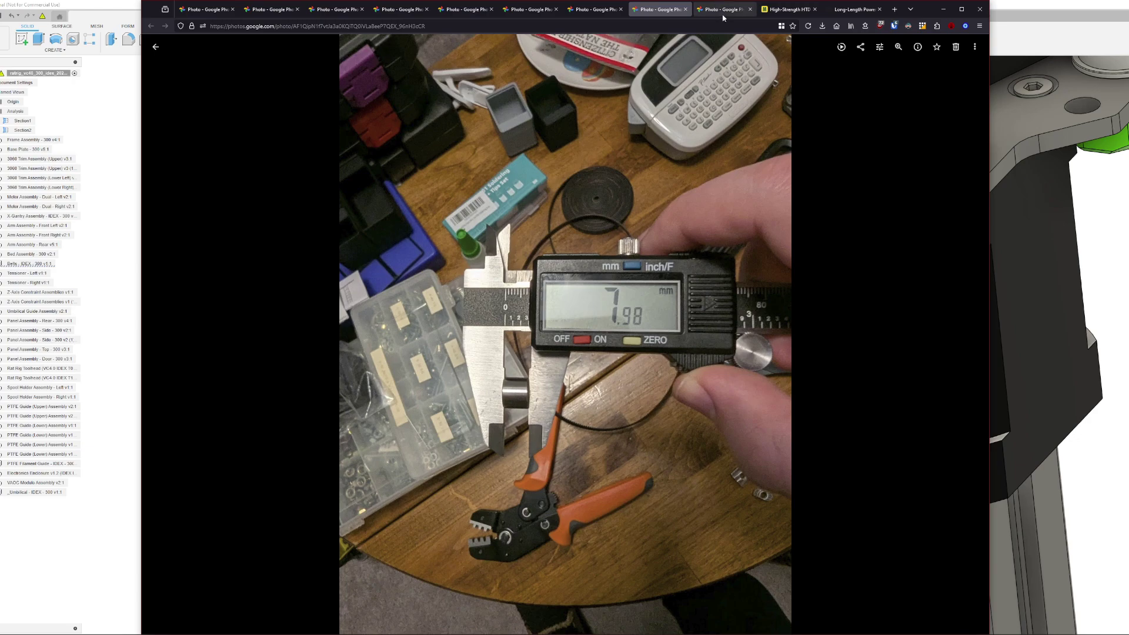
mouse_move(724, 12)
left_click(728, 16)
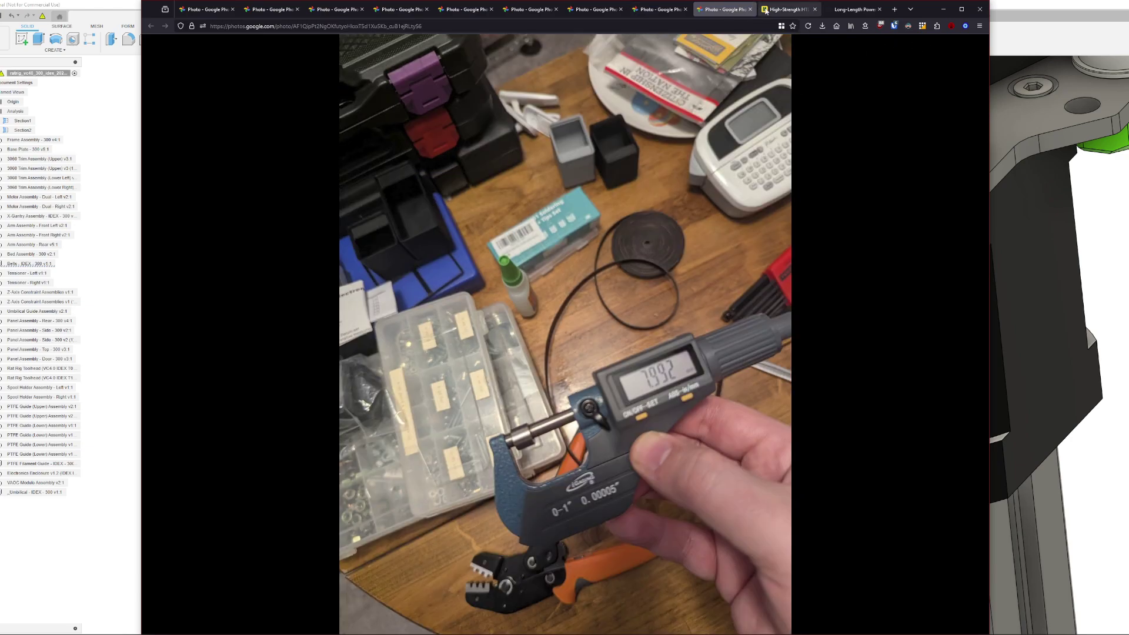
- Review the Gates belt's product specifications, highlighting the part number LL2MR09 and the value for Height (mm)
left_click(785, 10)
left_click(838, 10)
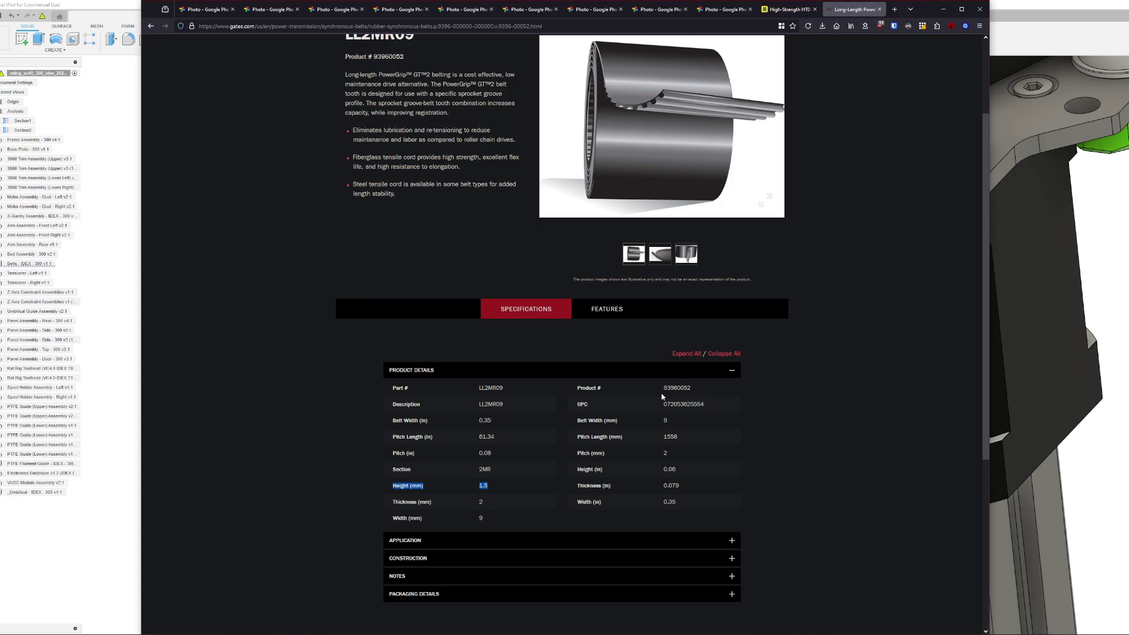
scroll(492, 500, "up", 2)
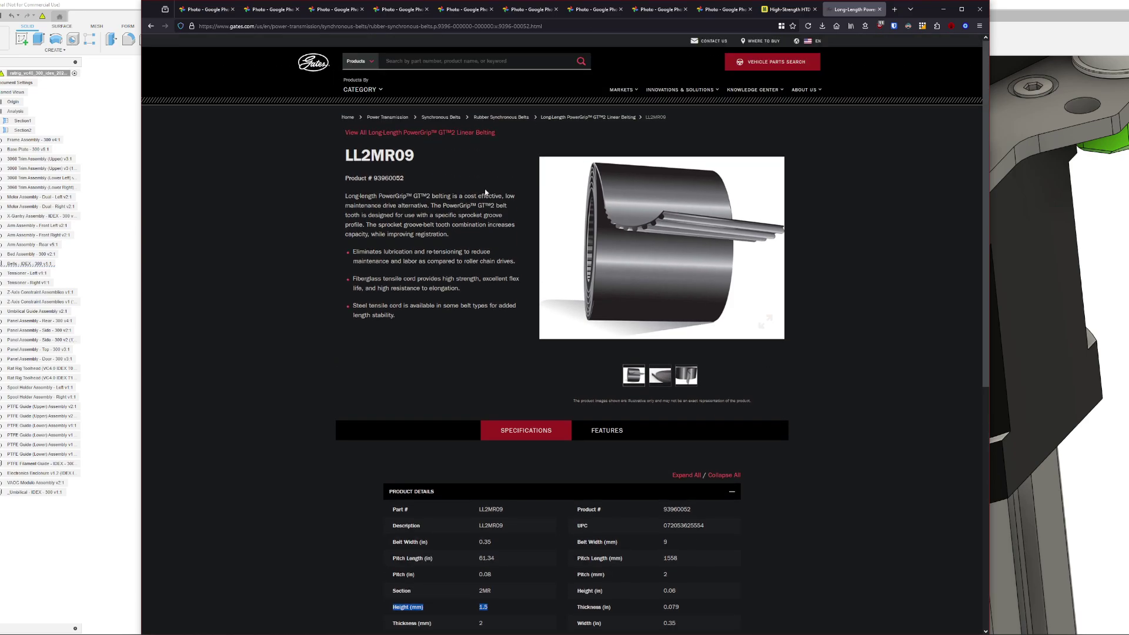
double_click(379, 155)
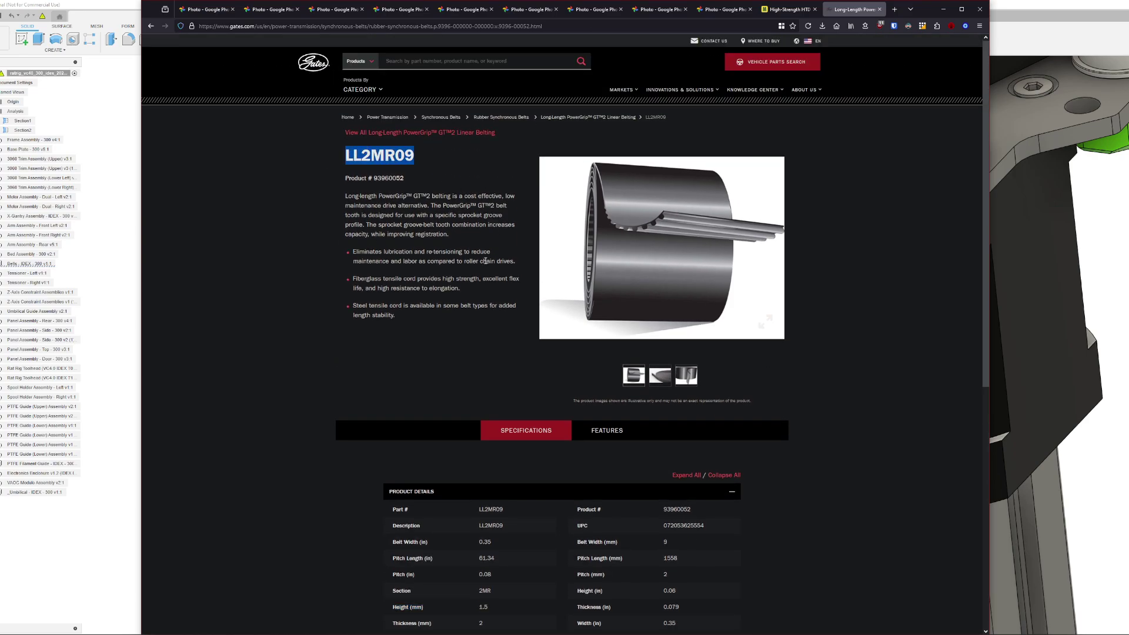
scroll(482, 266, "down", 2)
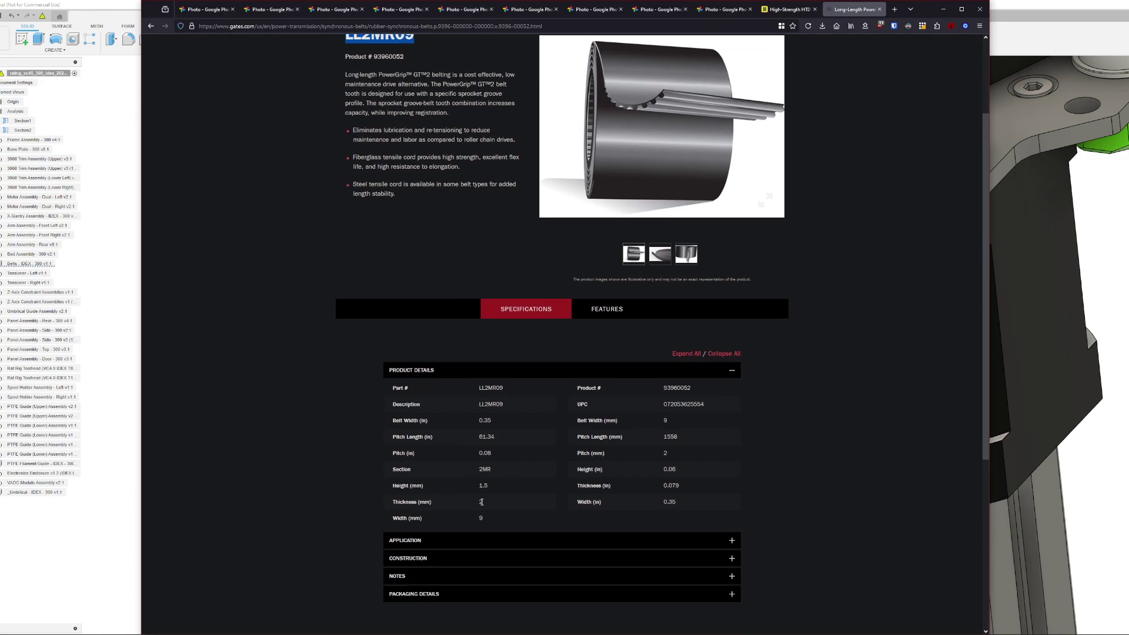
double_click(483, 486)
- Check the McMaster-Carr High-Strength HTD belt listing and switch to Fusion to view the belt model's tooth-profile sketch
mouse_move(636, 91)
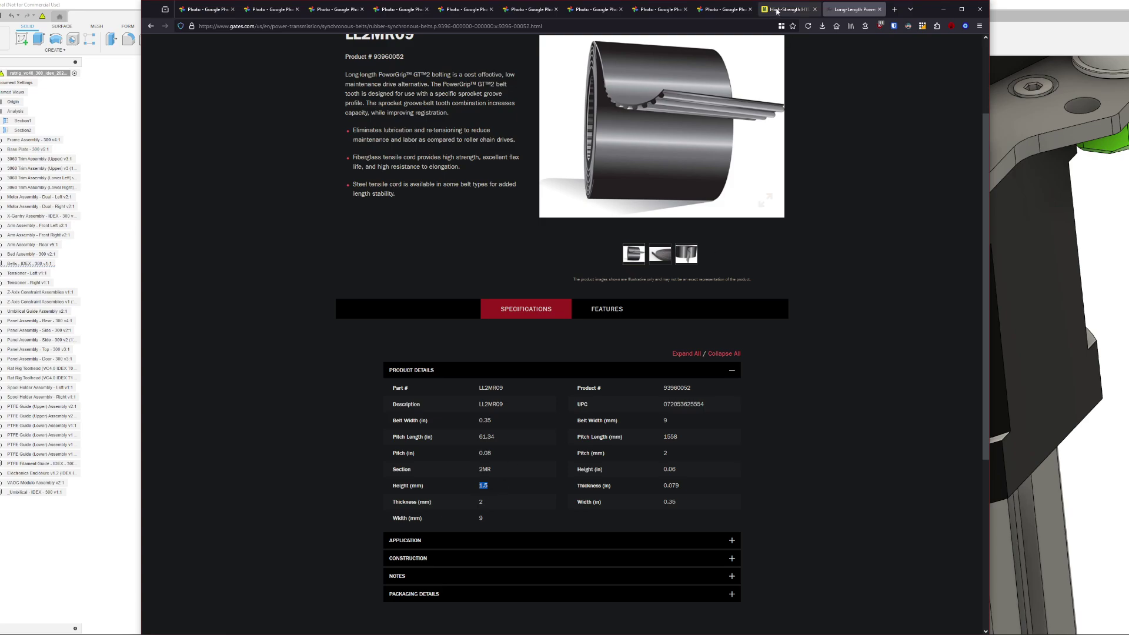
left_click(789, 9)
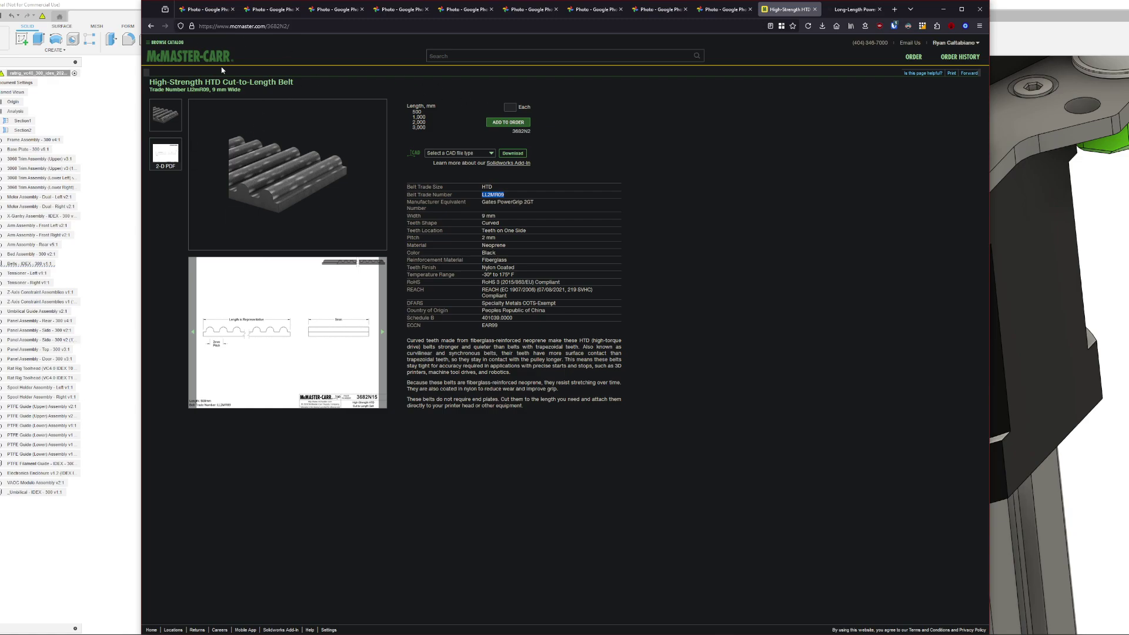
left_click(1068, 21)
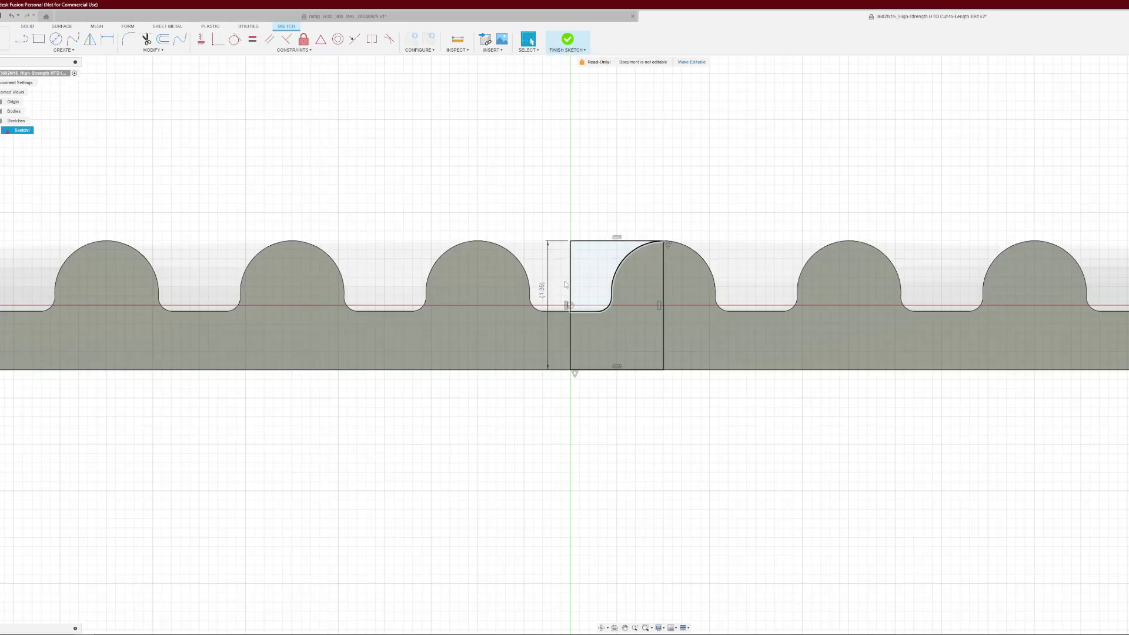
- In the printer assembly, measure the distance from the sectioned frame extrusion's side face to the adjacent upper belt's edge
left_click(435, 18)
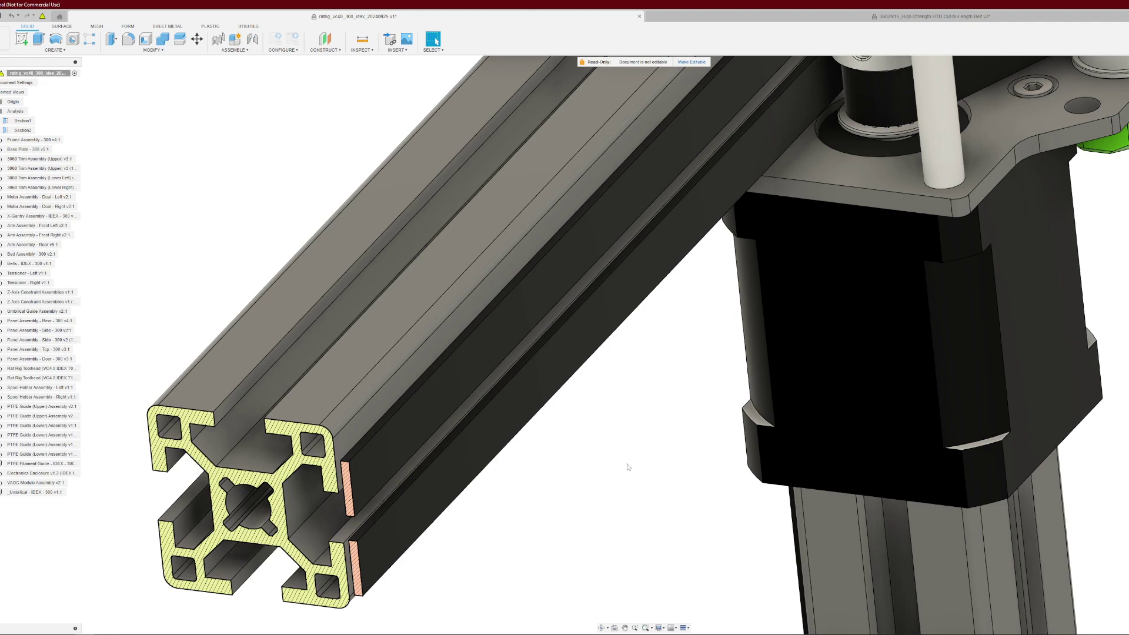
left_click(363, 40)
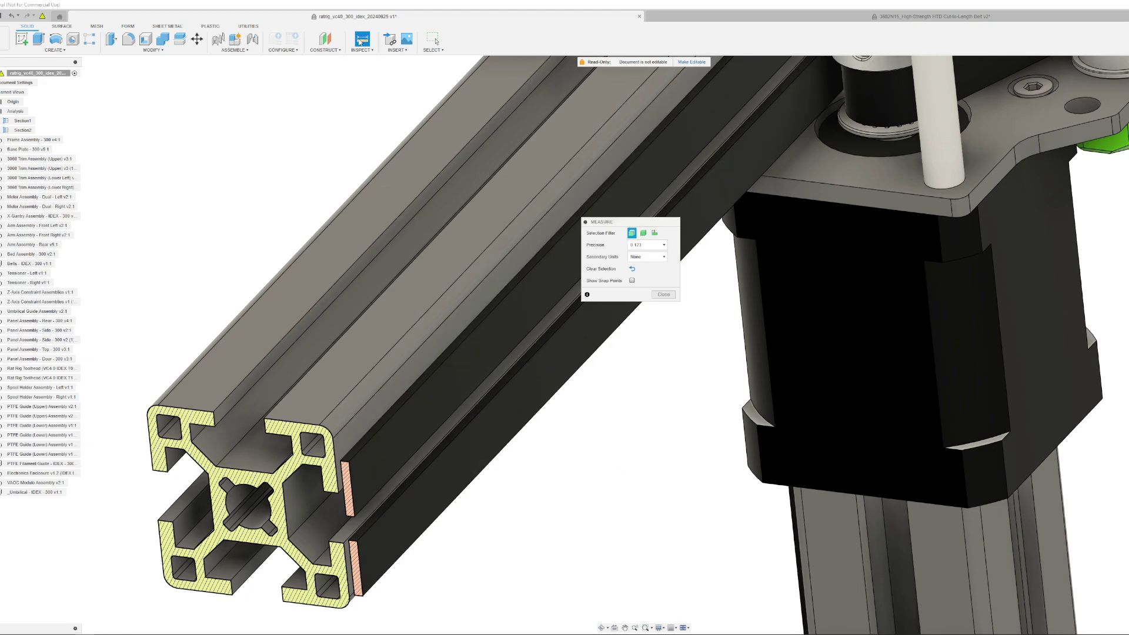
left_click(370, 423)
left_click(388, 395)
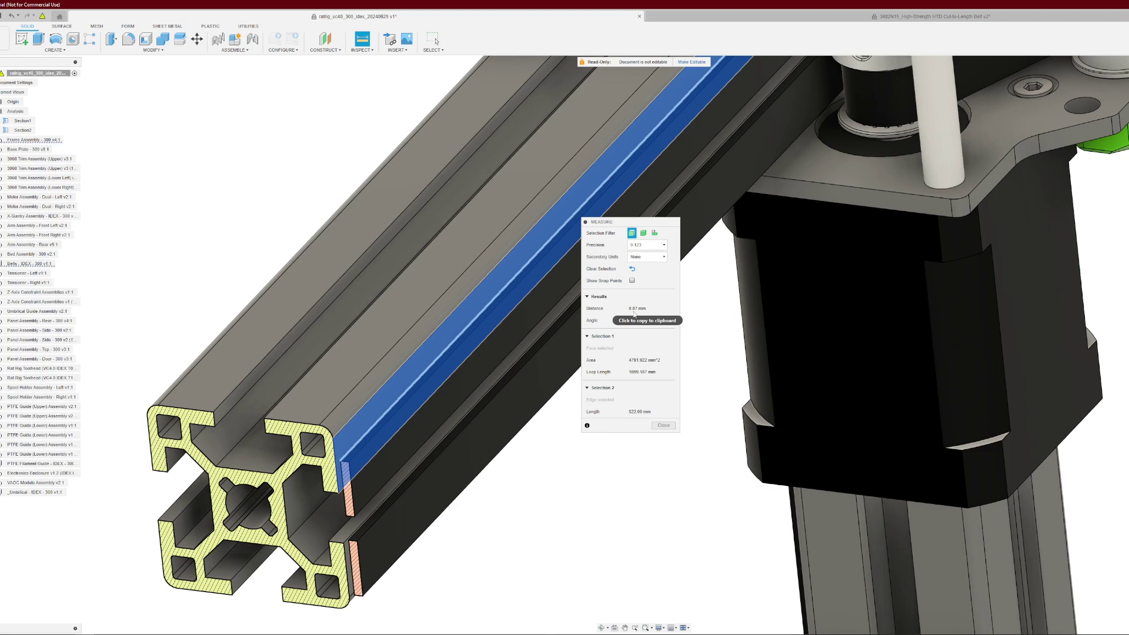
left_click(665, 425)
- Activate the Section1 analysis so the cut passes through the linear-rail extrusion and its belts
middle_click_drag(679, 388, 624, 456)
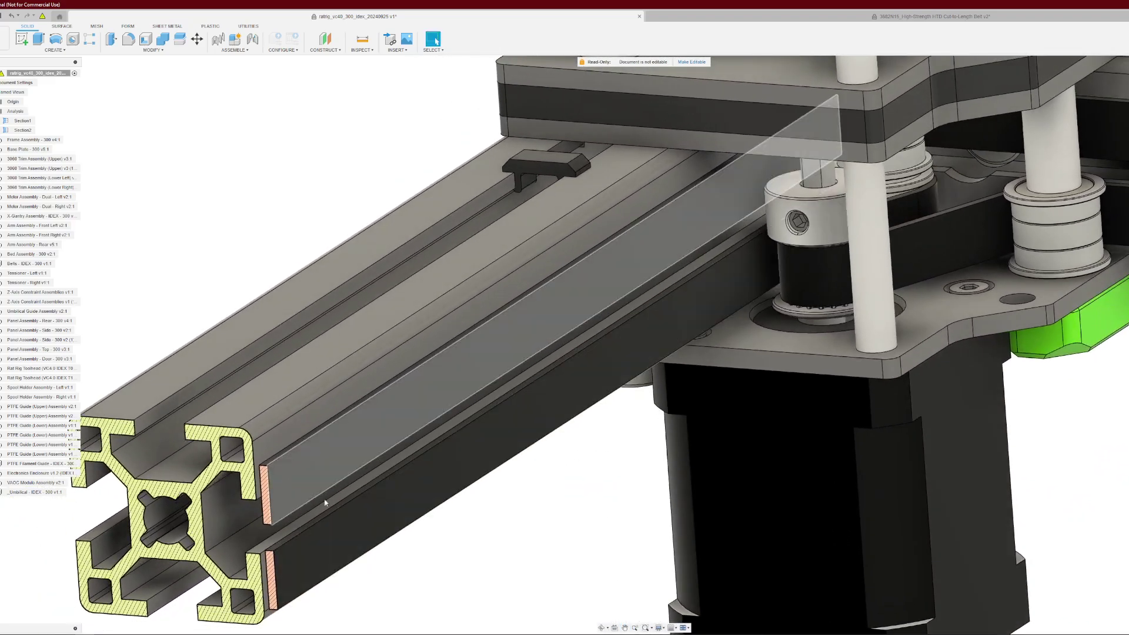
middle_click_drag(756, 394, 548, 431)
scroll(547, 431, "down", 5)
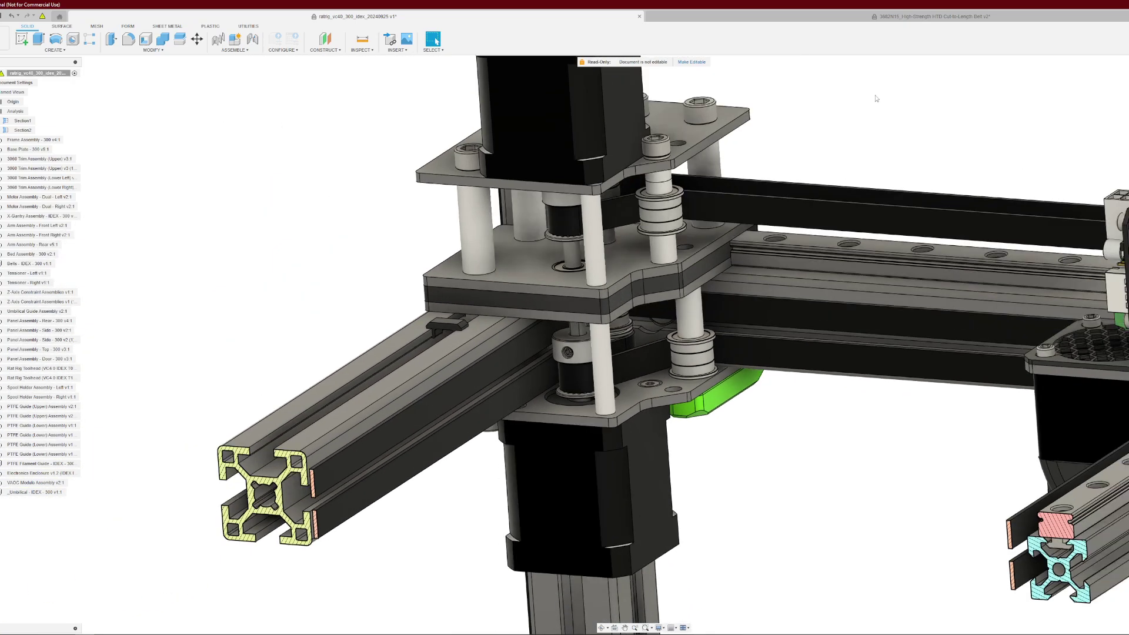
middle_click_drag(876, 98, 864, 241, "shift")
double_click(7, 120)
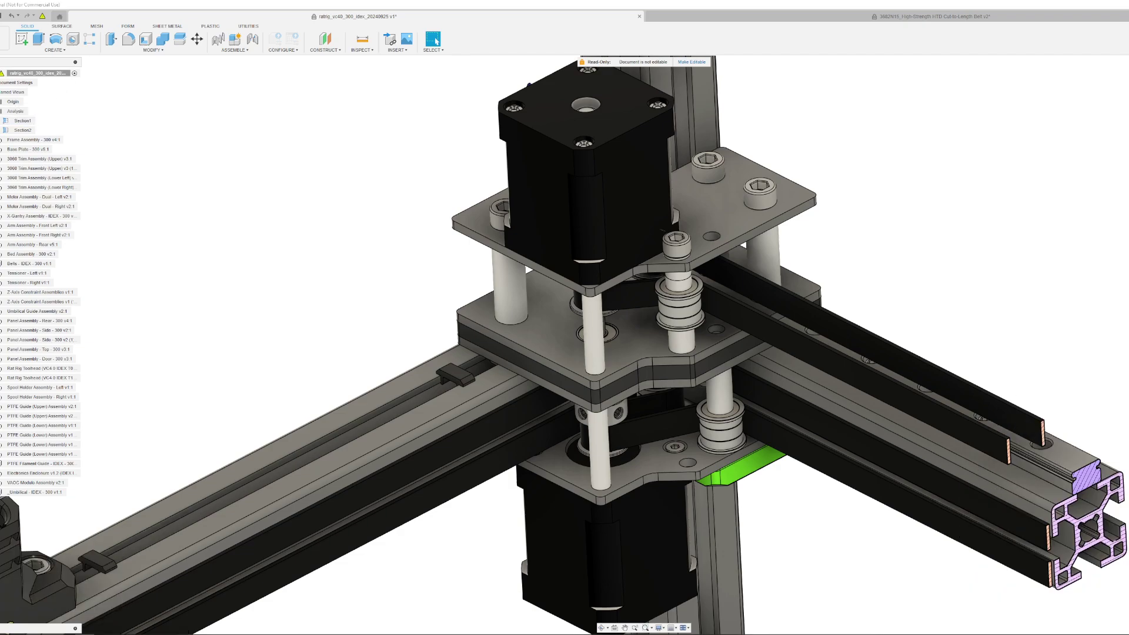
- Examine the dual-motor mount from above and the belts running along the sectioned linear-rail extrusion
middle_click_drag(936, 87, 638, 453, "shift")
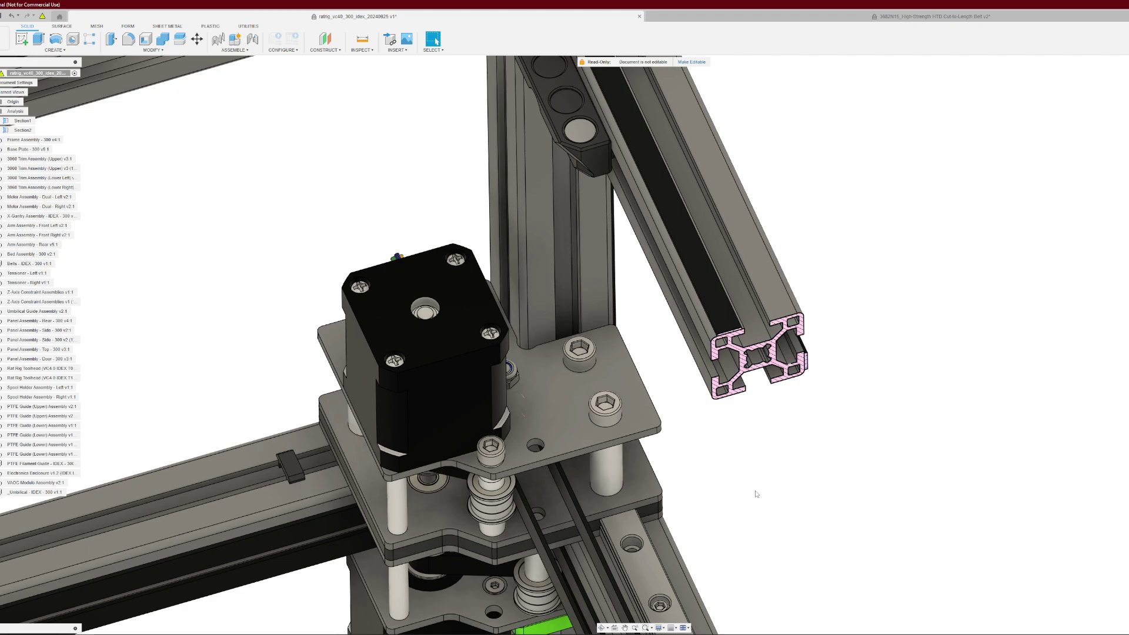
scroll(729, 475, "up", 4)
middle_click_drag(697, 508, 835, 439)
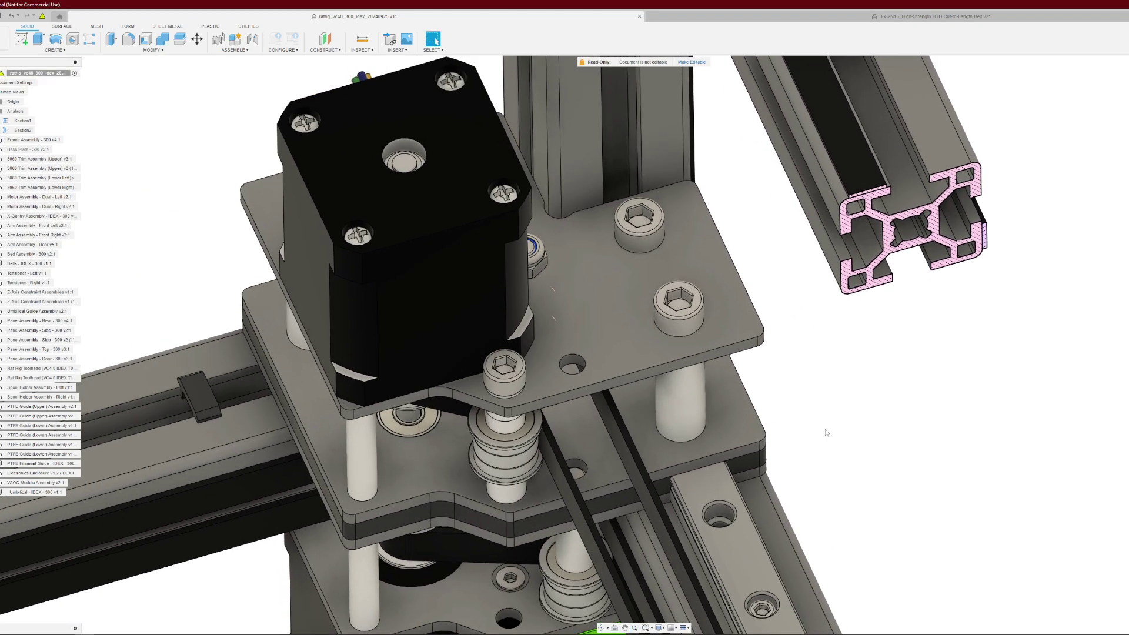
scroll(663, 518, "down", 4)
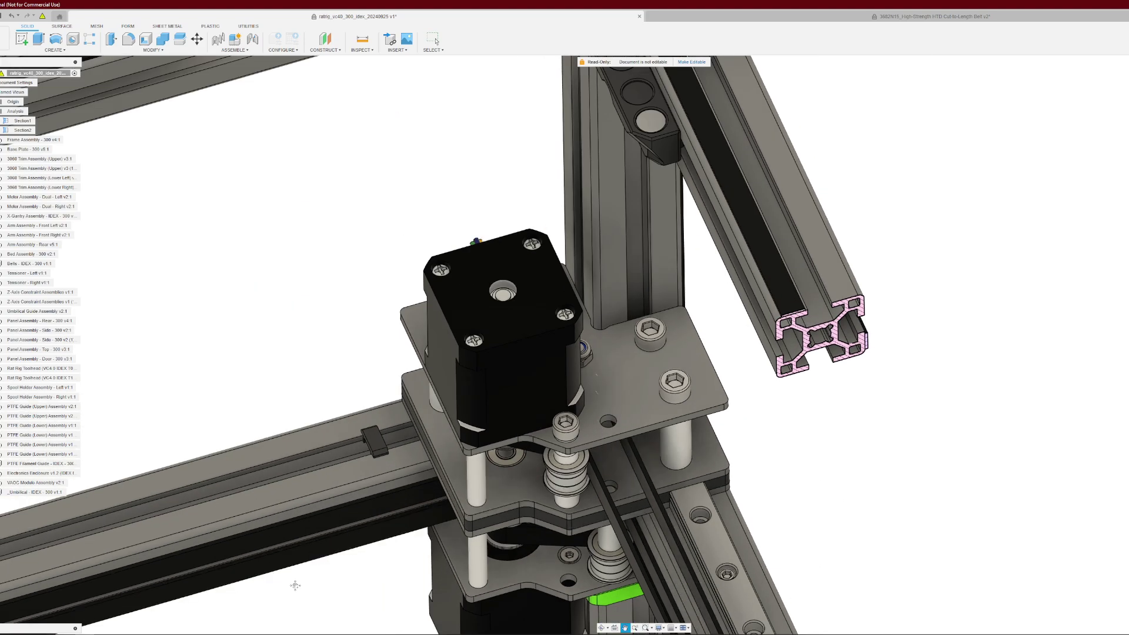
middle_click_drag(295, 584, 459, 473)
middle_click_drag(639, 399, 450, 461, "shift")
middle_click_drag(1128, 490, 1035, 464)
scroll(735, 552, "up", 3)
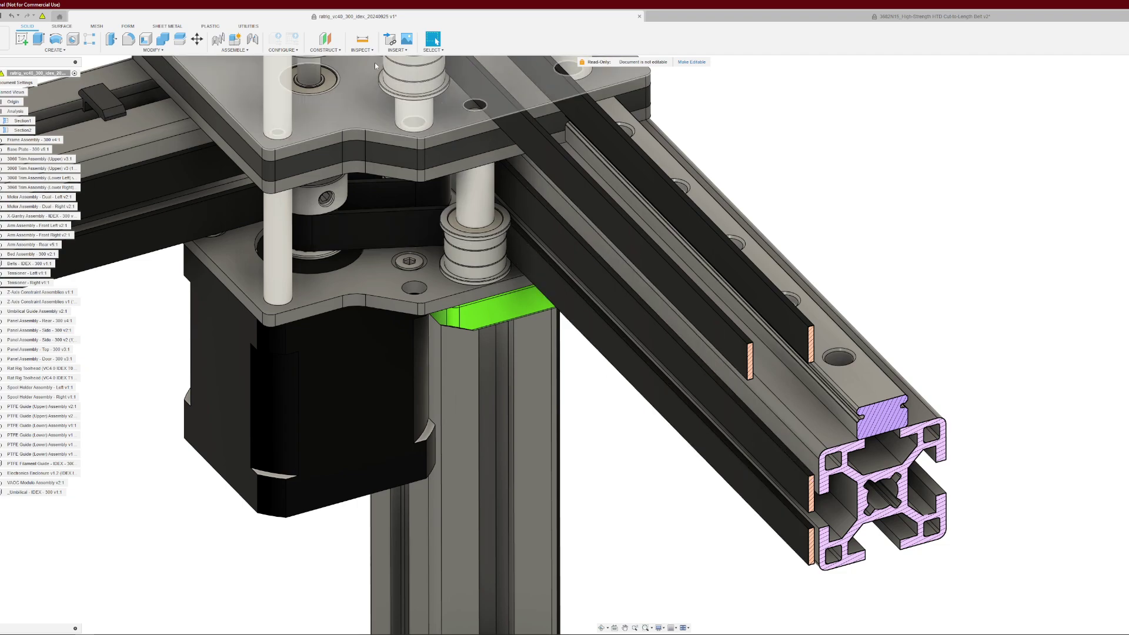
- Measure the distance between the linear-rail extrusion's side face and the long edge of the adjacent belt
left_click(362, 38)
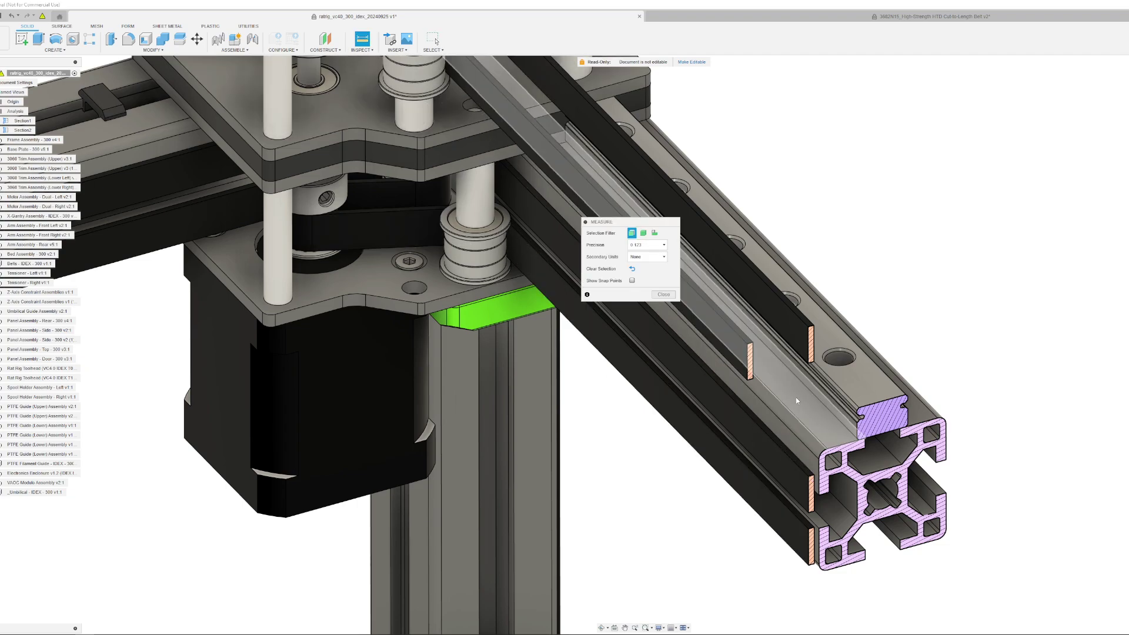
left_click(800, 465)
left_click(803, 471)
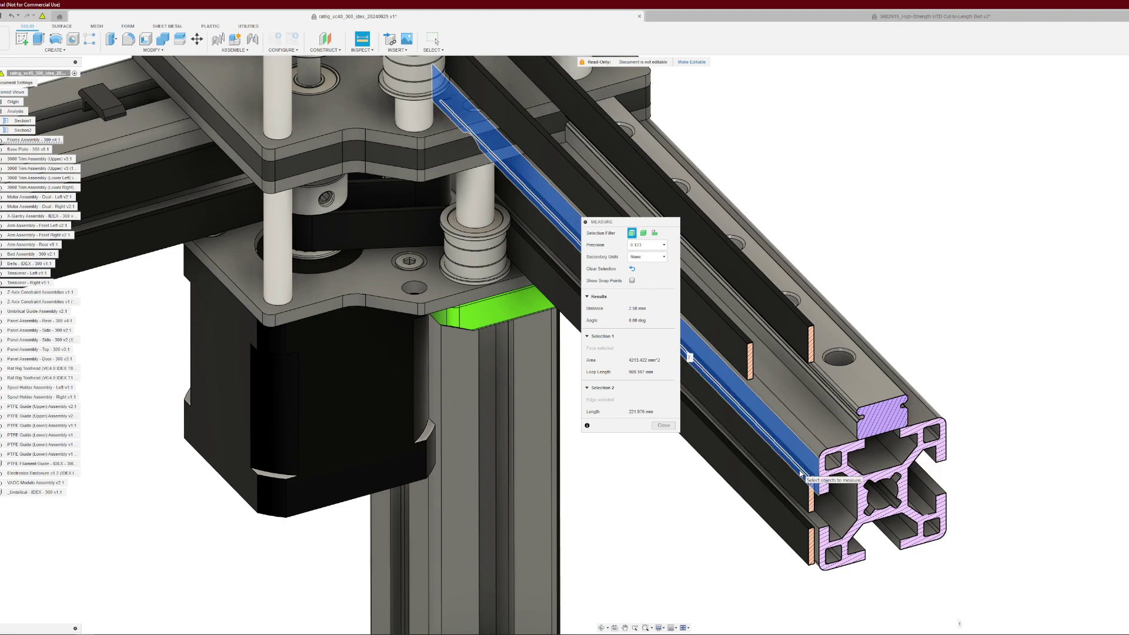
left_click(820, 414)
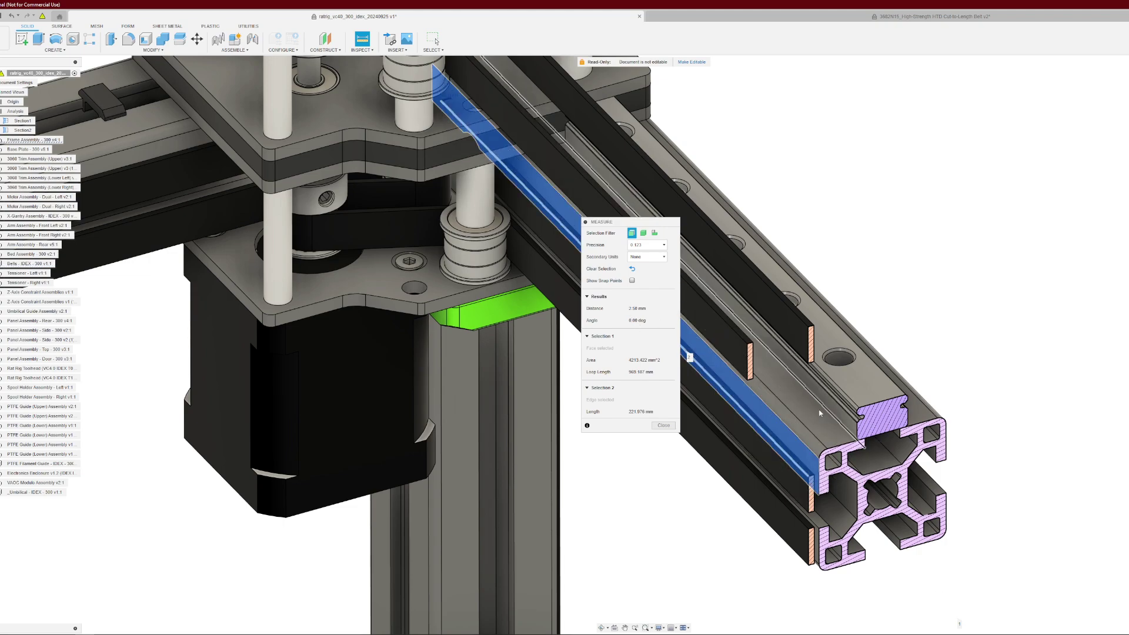
left_click(670, 428)
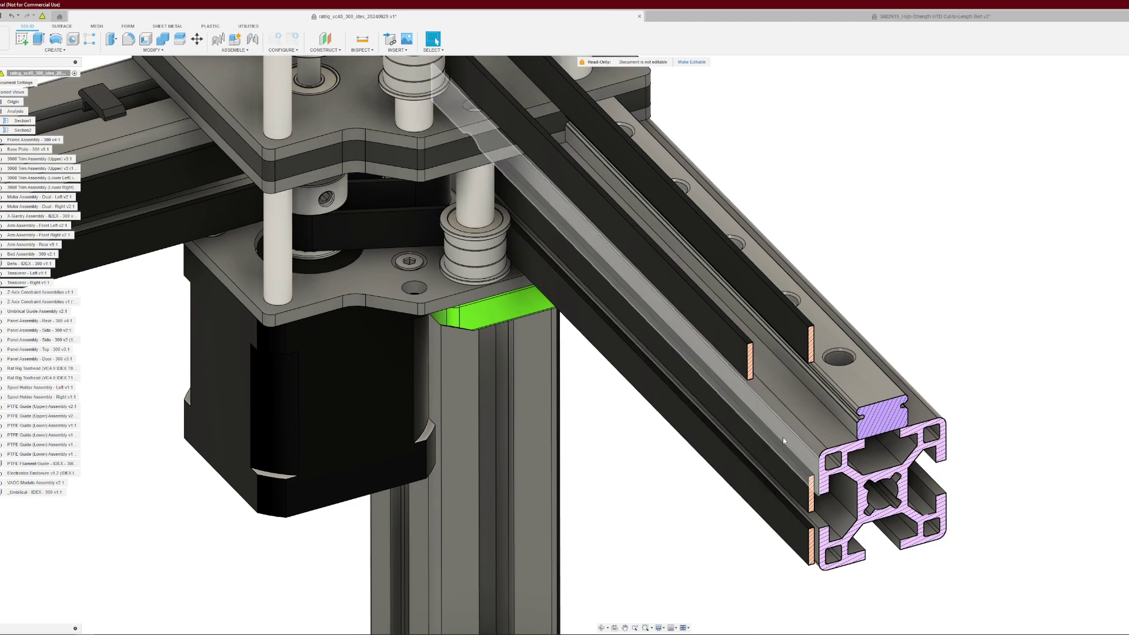
- Measure the thickness of the belt beside the linear-rail extrusion between its two long top edges
left_click(363, 41)
left_click(695, 355)
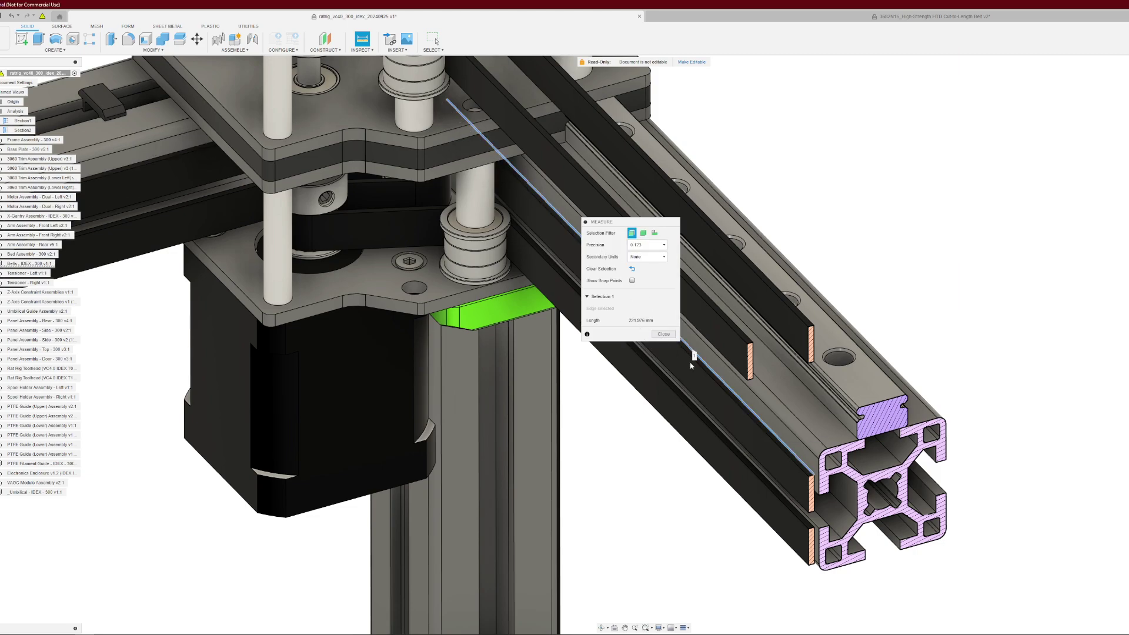
left_click(773, 444)
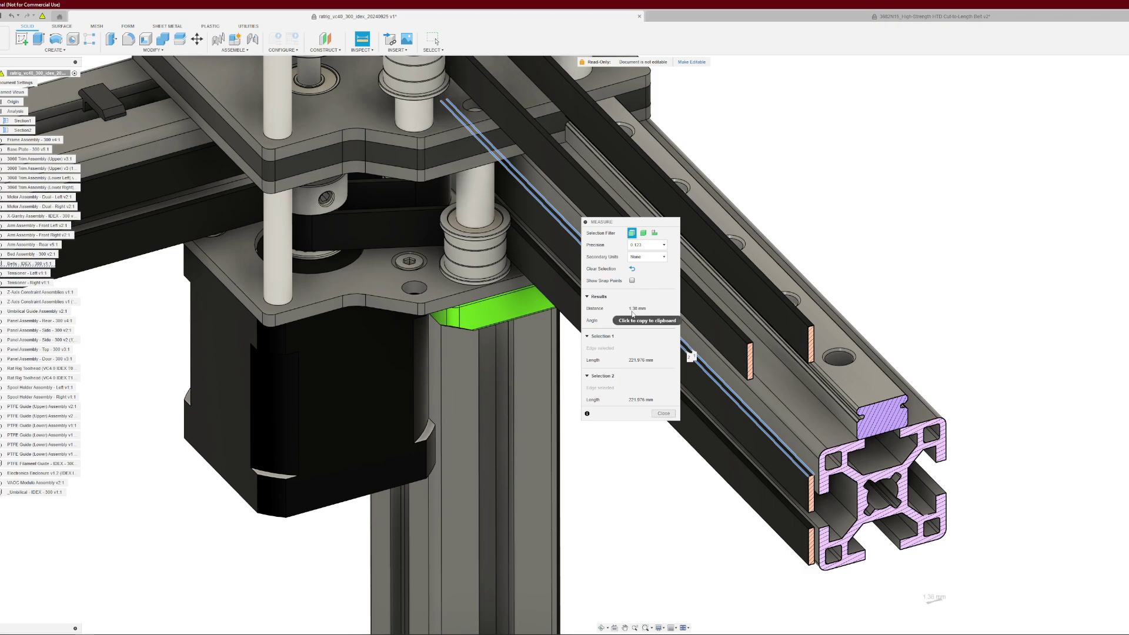
left_click(664, 413)
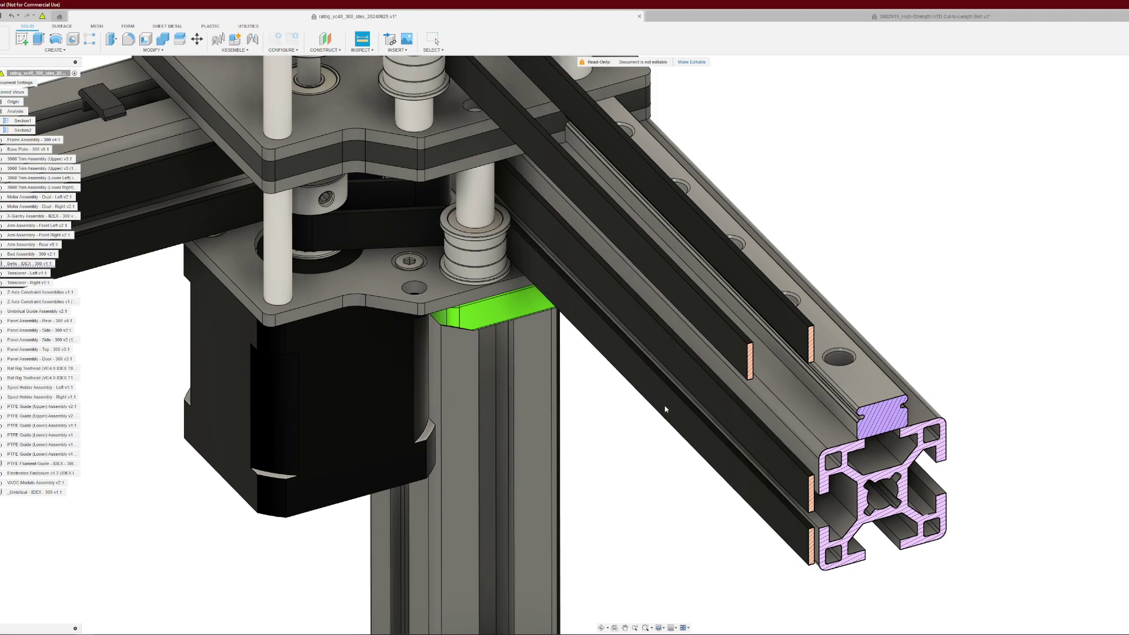
- Highlight the belt edge beside the rail extrusion and examine the motor mount's upper plate and upper motor from above
left_click(804, 468)
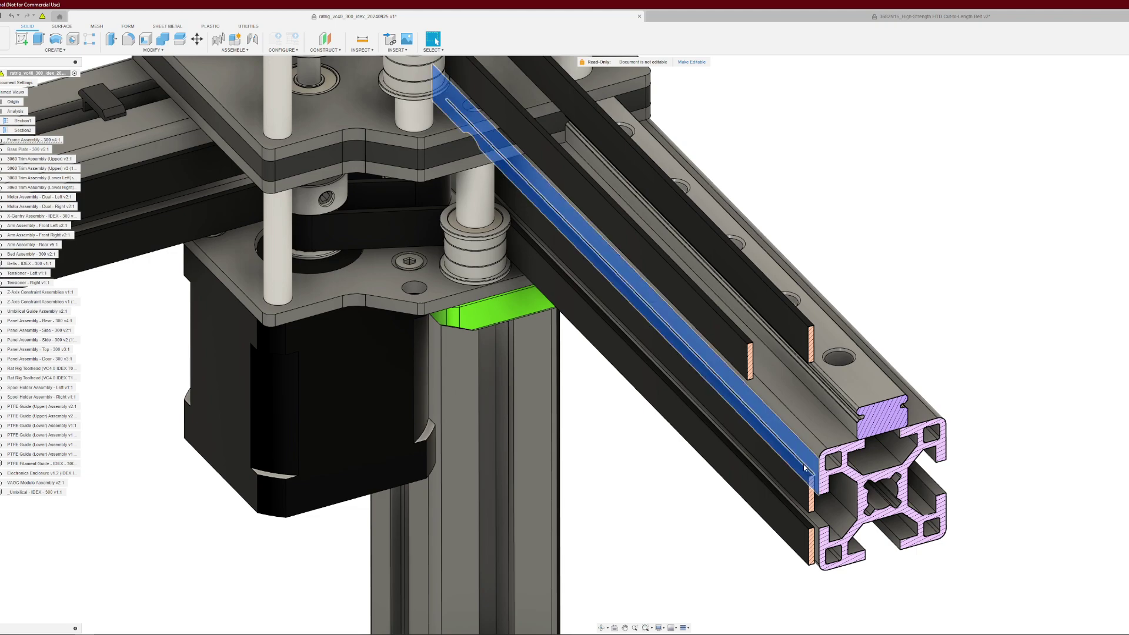
middle_click_drag(660, 456, 752, 549)
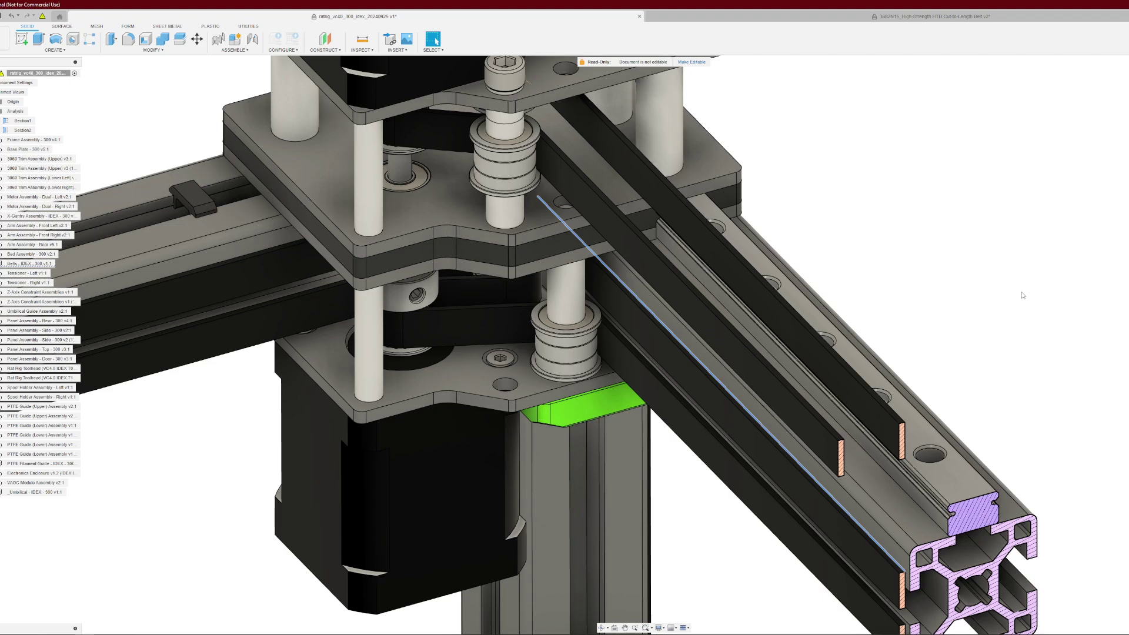
mouse_move(1006, 453)
middle_mouse_down("shift")
mouse_move(981, 446)
mouse_move(1013, 449)
mouse_move(996, 454)
middle_mouse_up("shift")
middle_click_drag(977, 340, 886, 550)
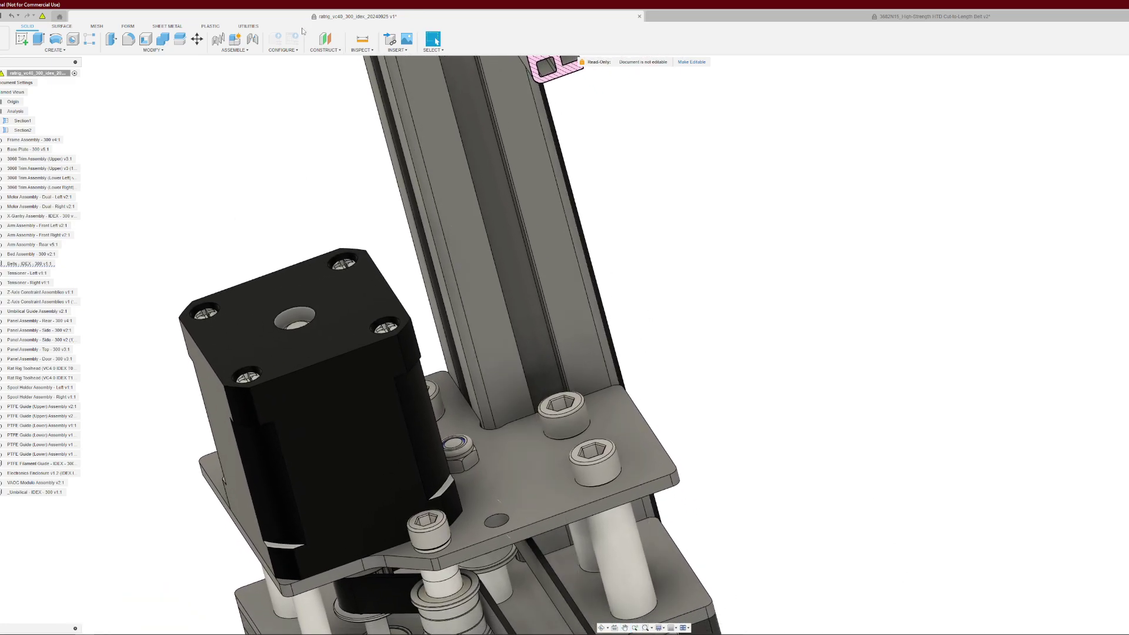
left_click(363, 45)
left_click(519, 369)
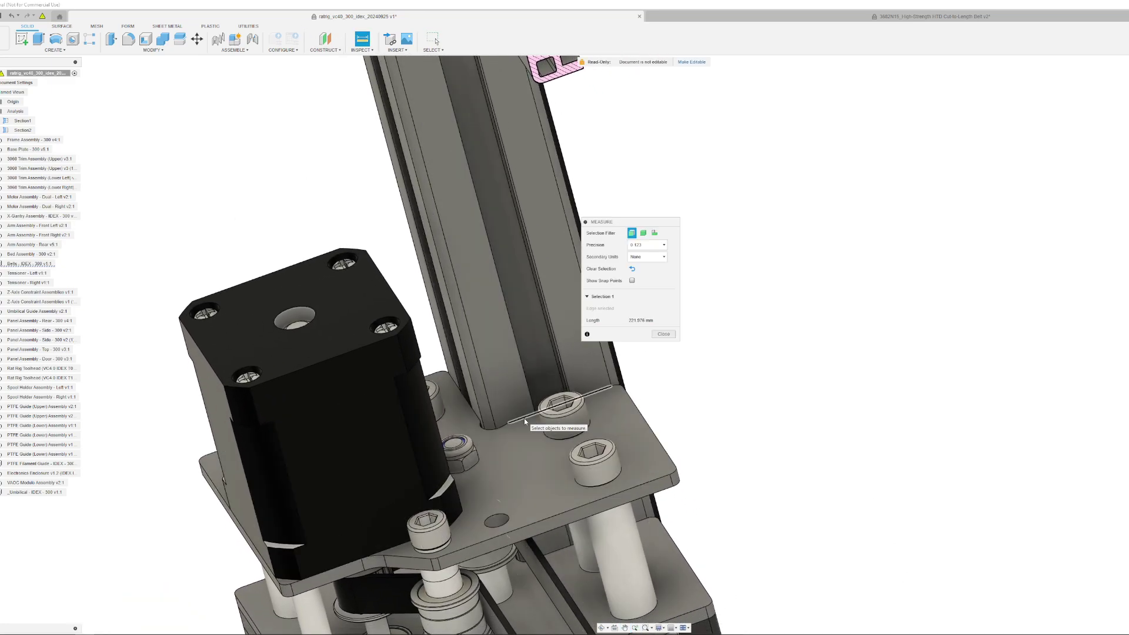
middle_click_drag(738, 445, 822, 356)
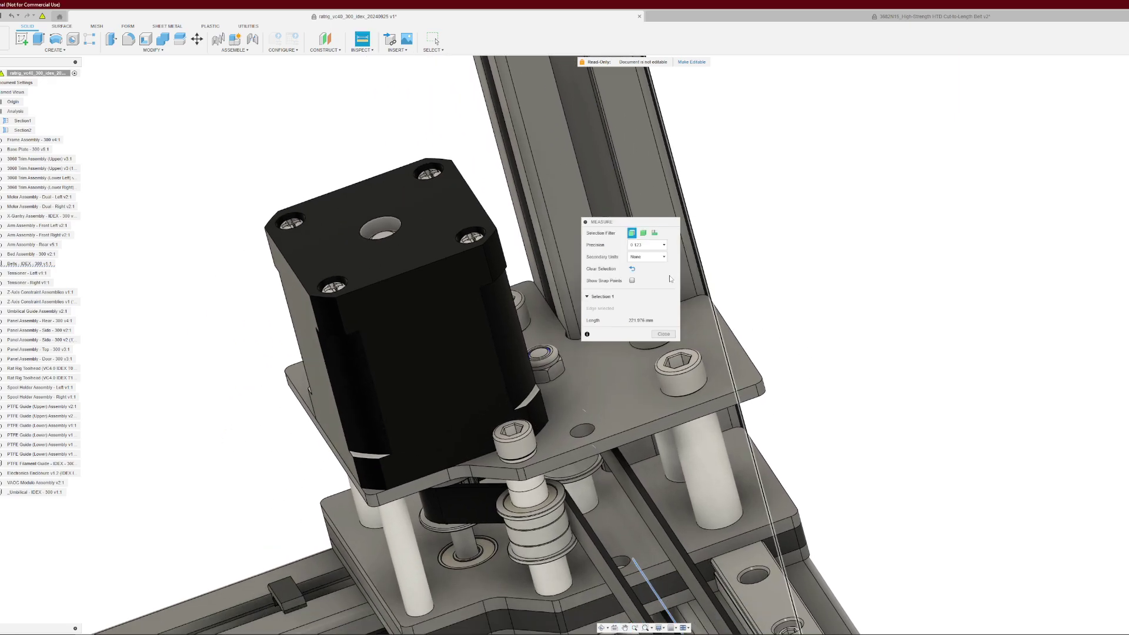
left_click_drag(622, 227, 786, 188)
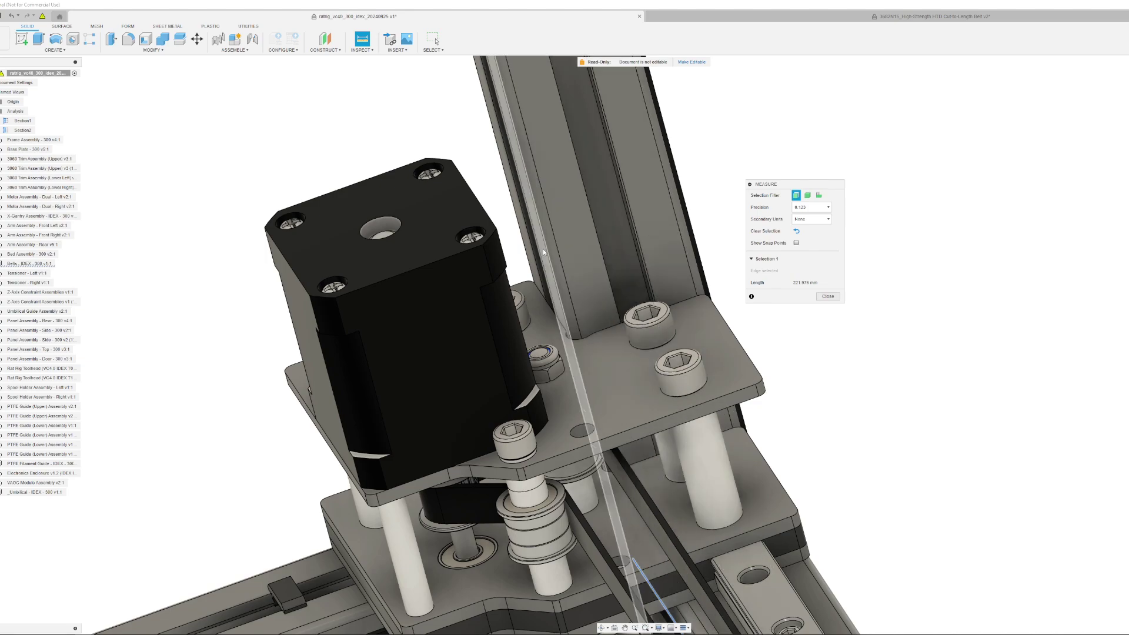
left_click(608, 331)
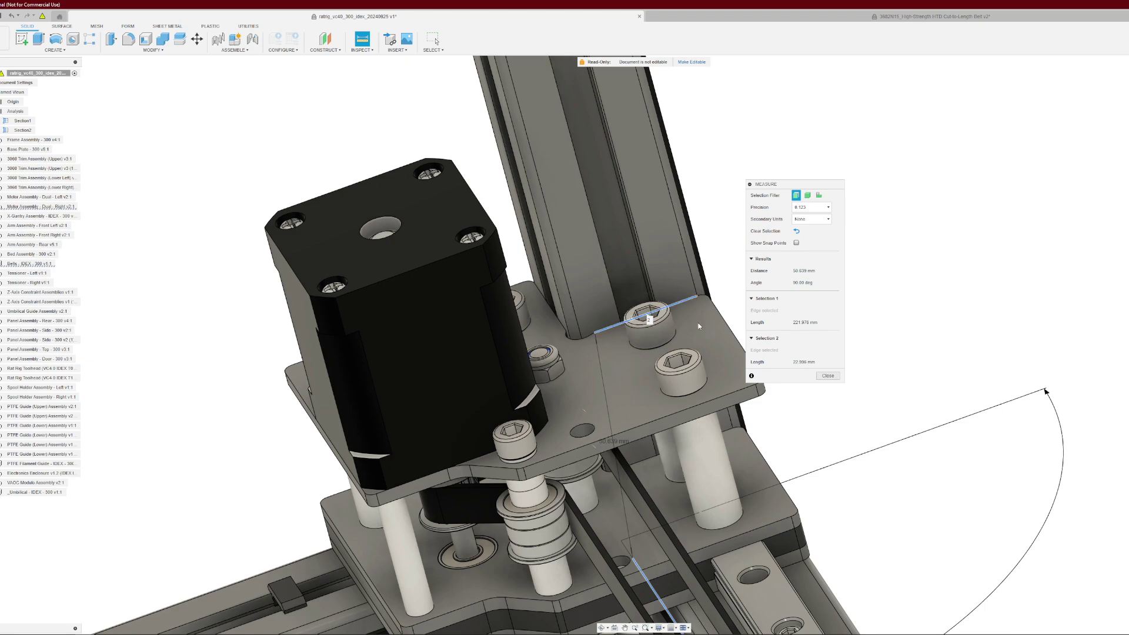
left_click(828, 375)
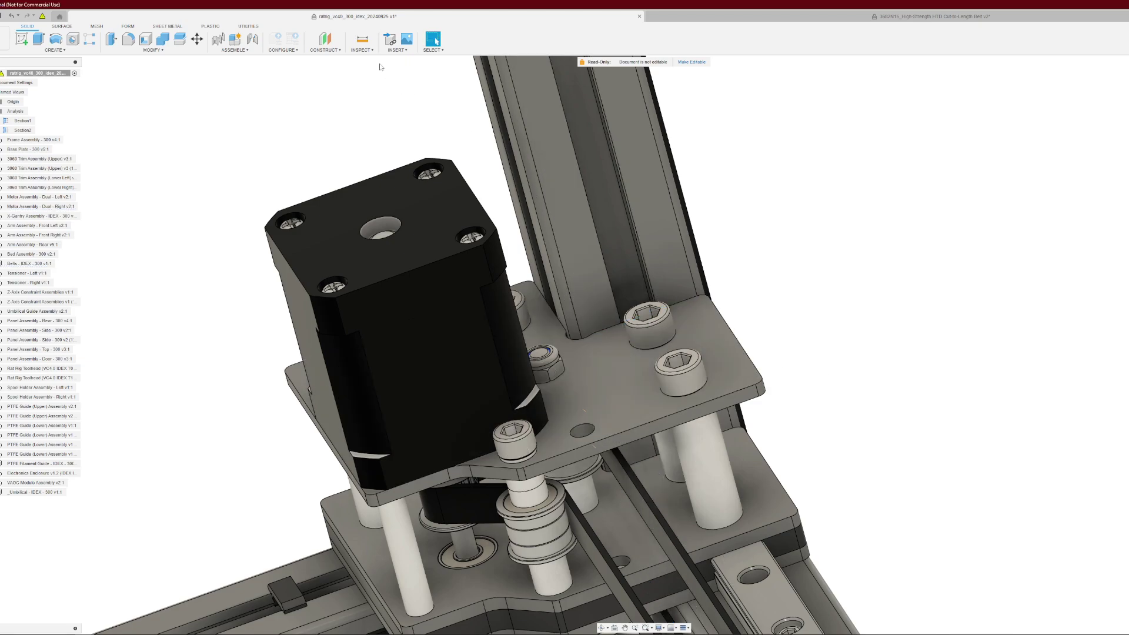
- Measure the motor mount's upper plate between its edge beside the vertical extrusion and the opposite parallel edge, plus its thickness at the corner
left_click(367, 42)
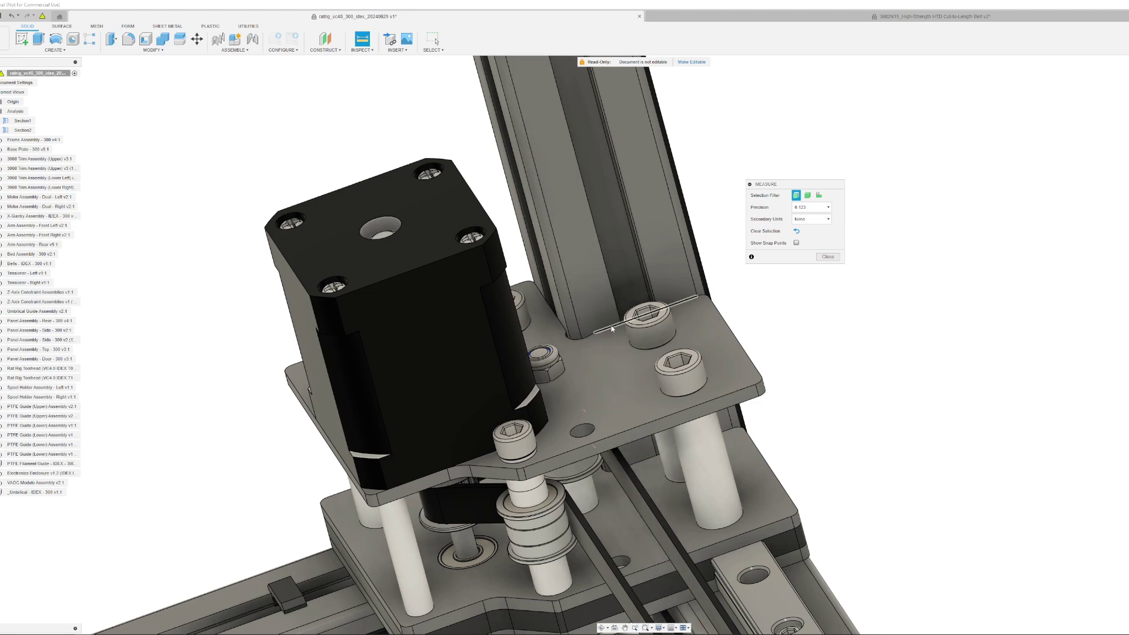
left_click(612, 329)
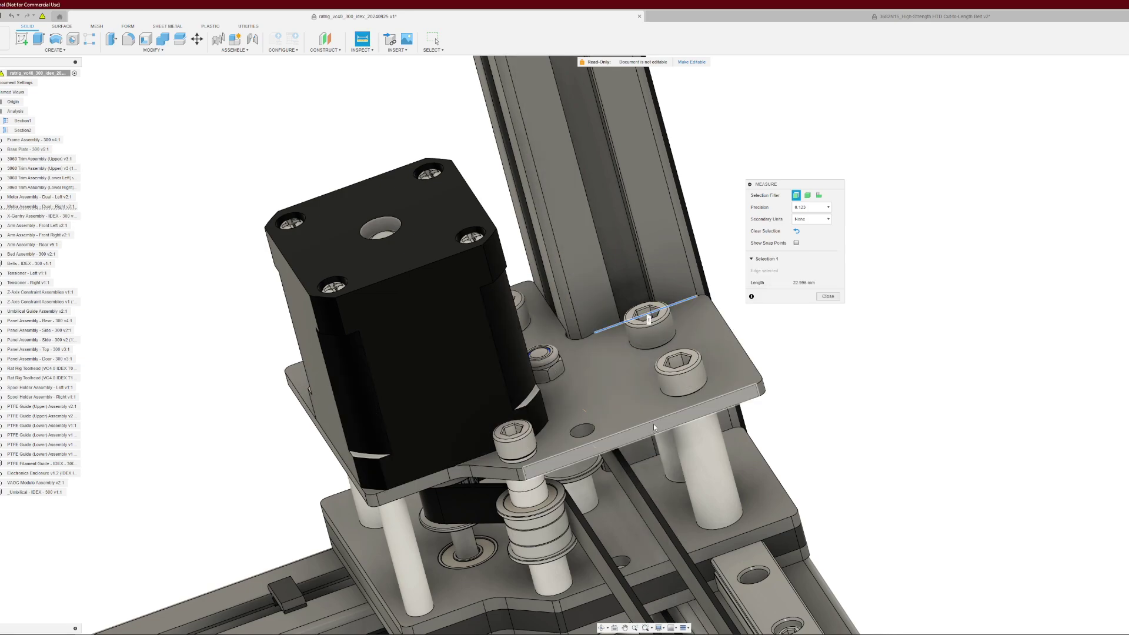
left_click(649, 423)
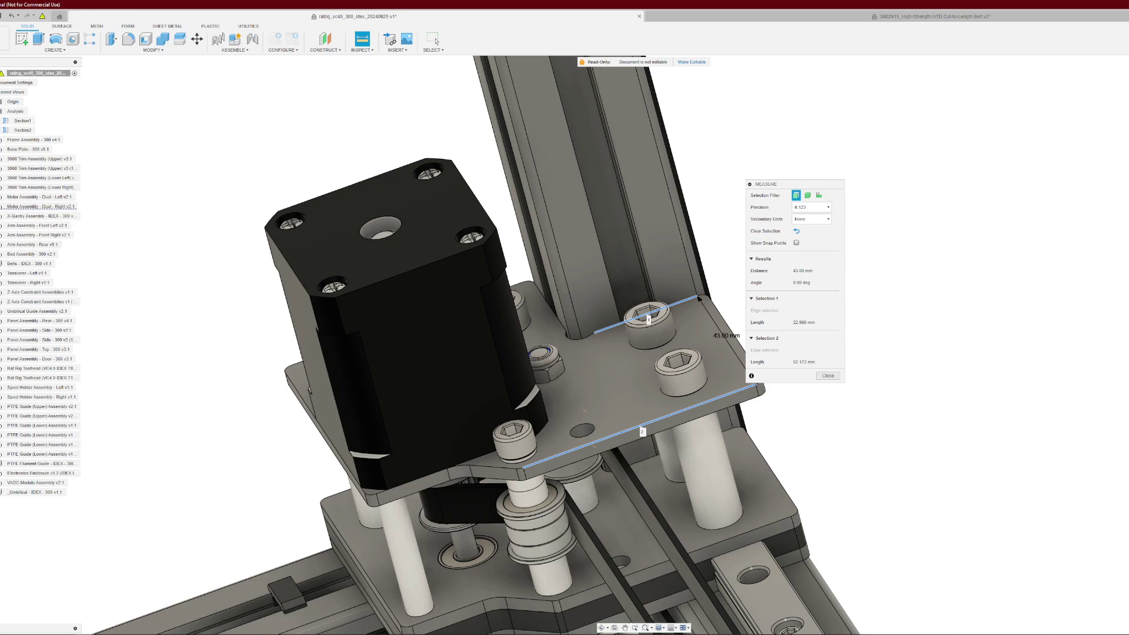
left_click(828, 377)
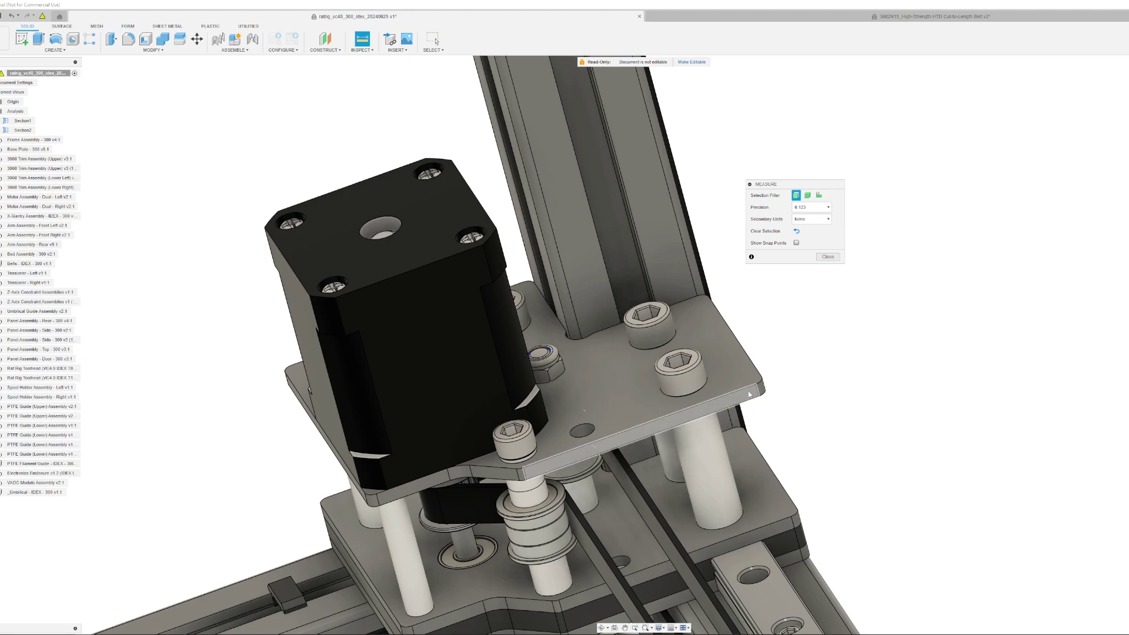
left_click(764, 390)
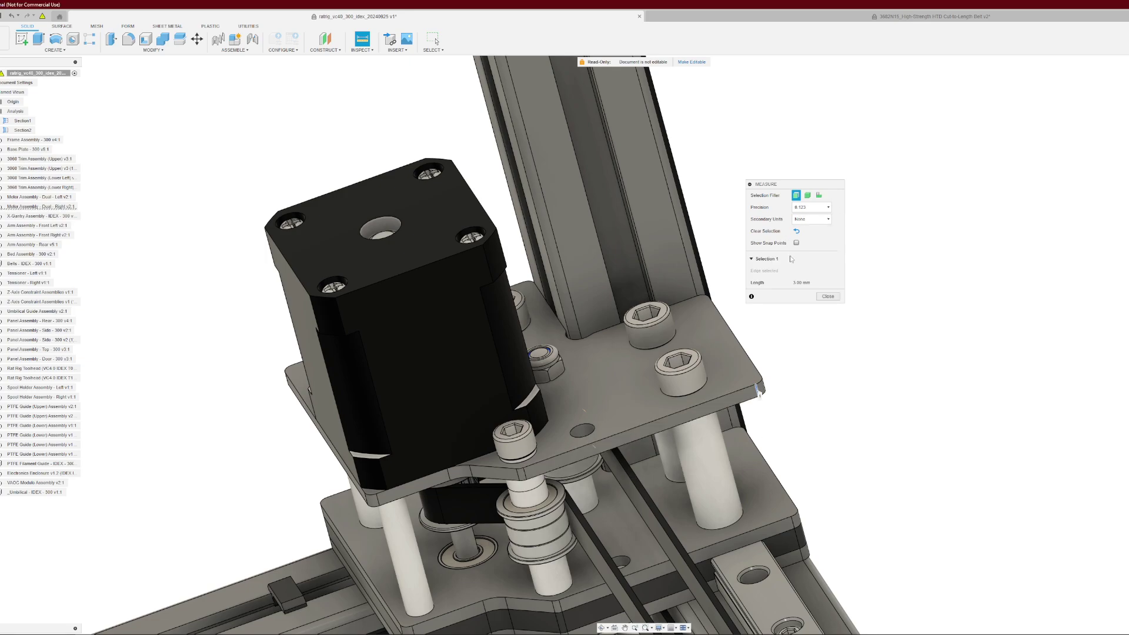
left_click(828, 297)
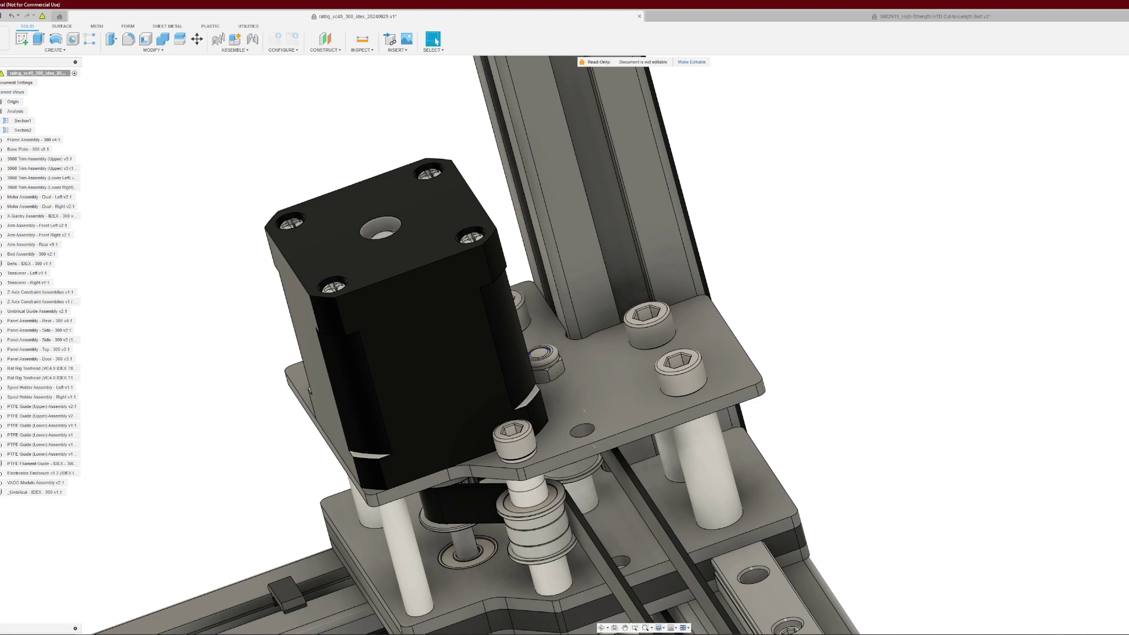
- Switch to the browser to check the caliper photo of the real motor mount plate, and return to the Fusion model
key("alt+Tab")
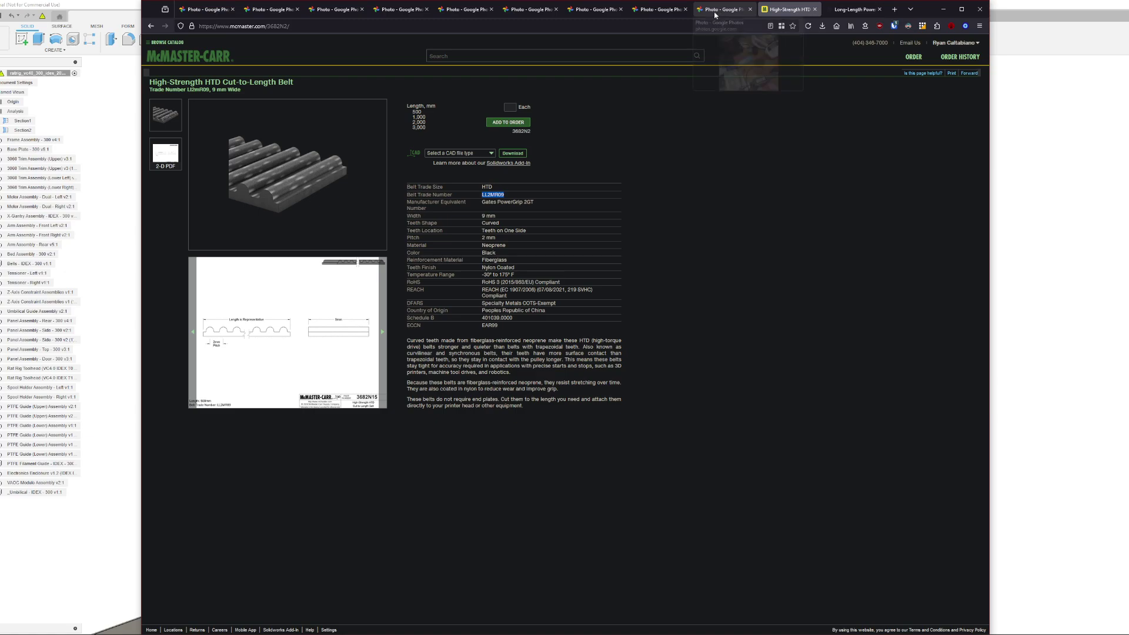
left_click(595, 9)
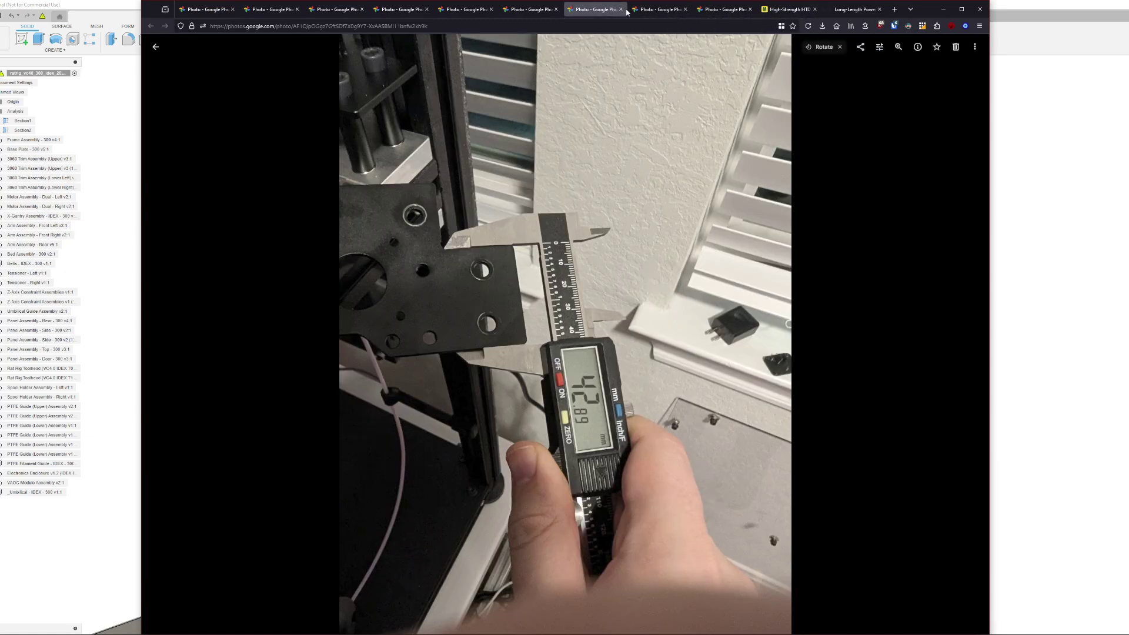
left_click(649, 9)
left_click(604, 10)
left_click(1112, 325)
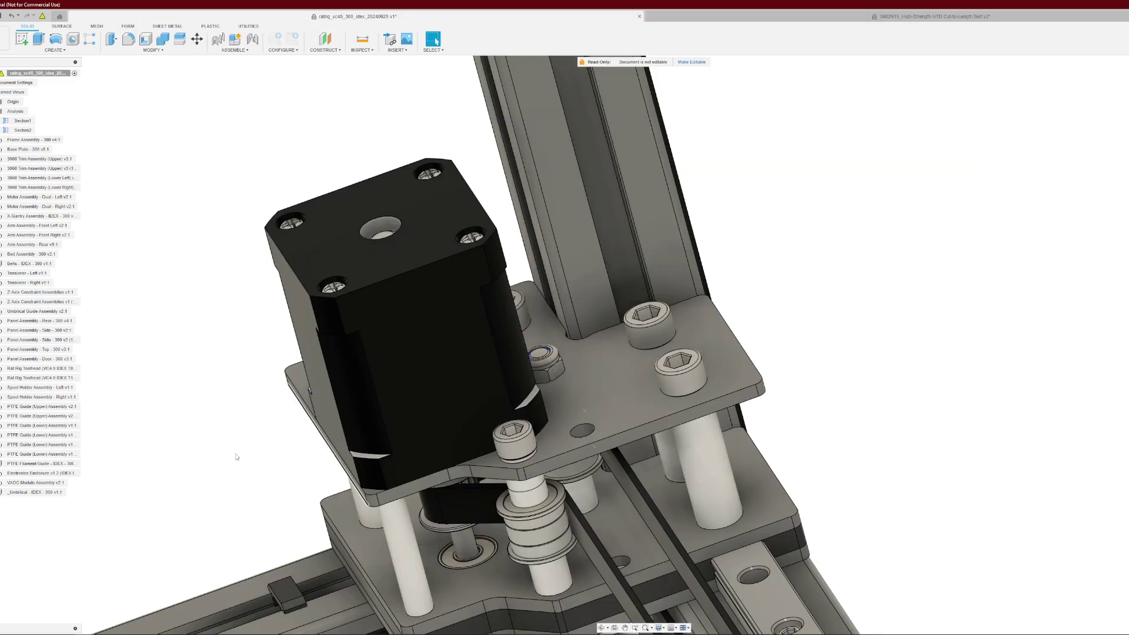
- Measure the distance between the horizontal frame extrusion's long face and the long edge of the adjacent belt, and clear the selection
middle_click_drag(203, 507, 923, 109)
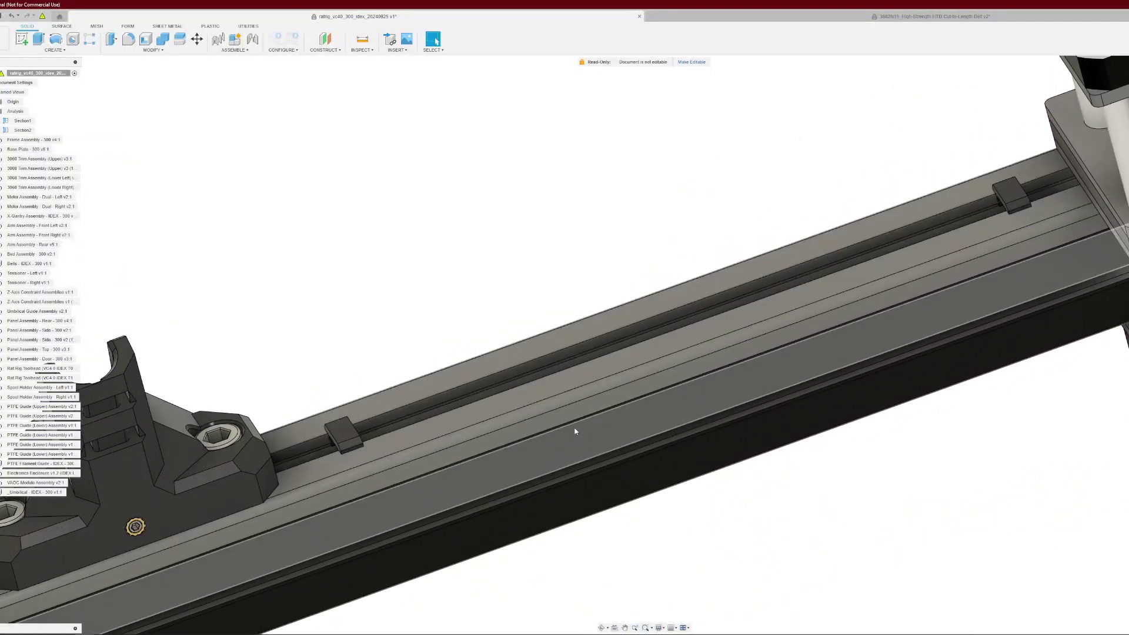
left_click(355, 44)
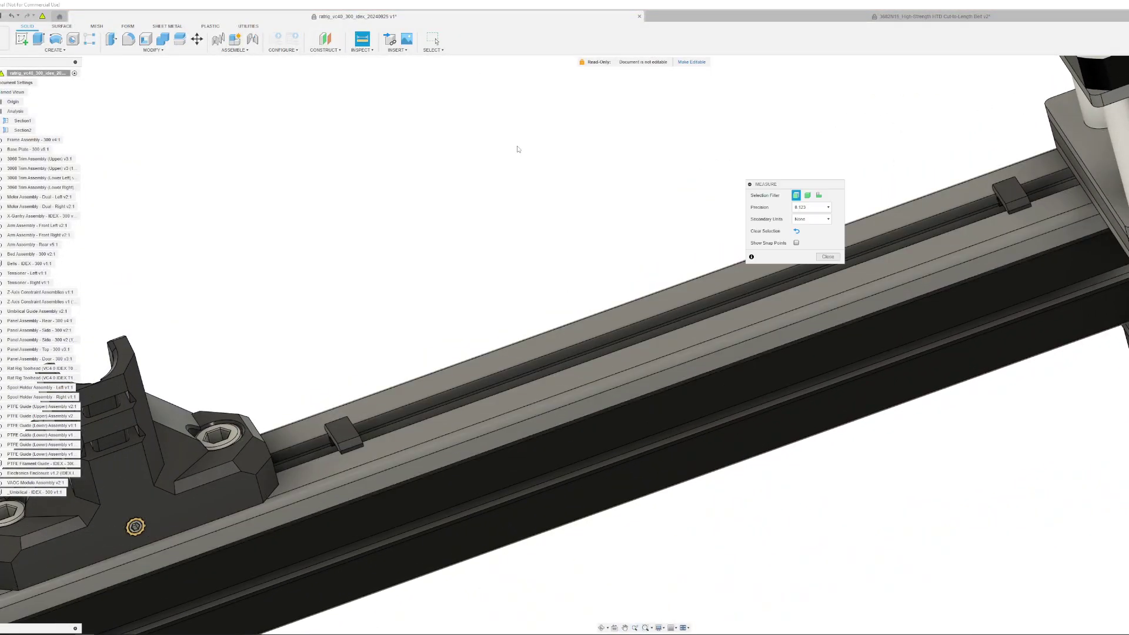
left_click(700, 365)
left_click(706, 378)
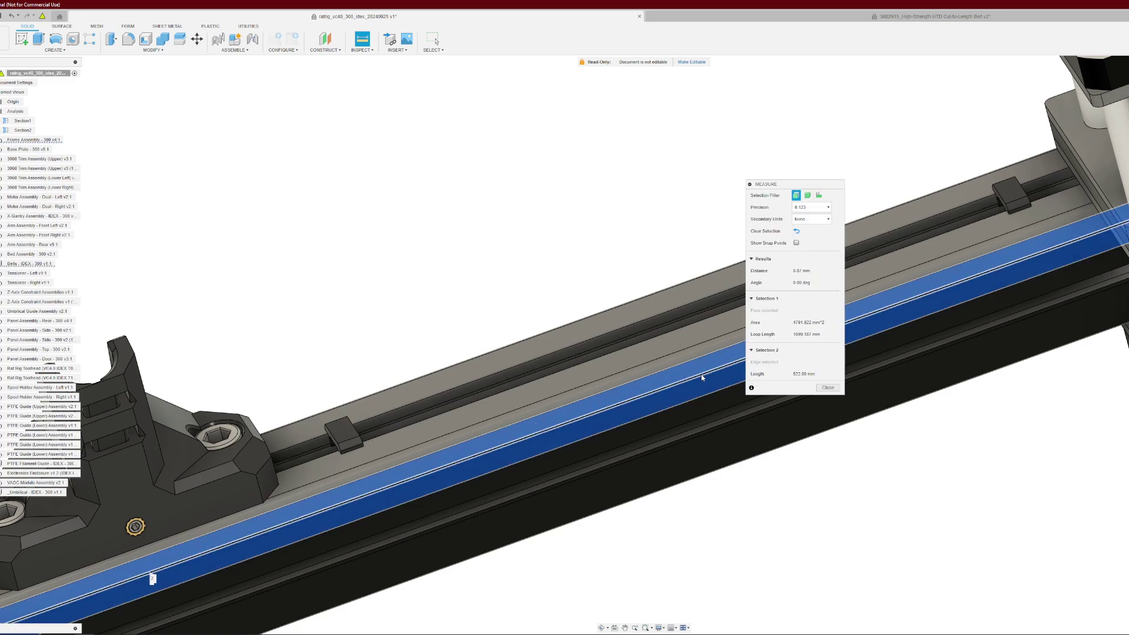
middle_click_drag(706, 379, 799, 559, "shift")
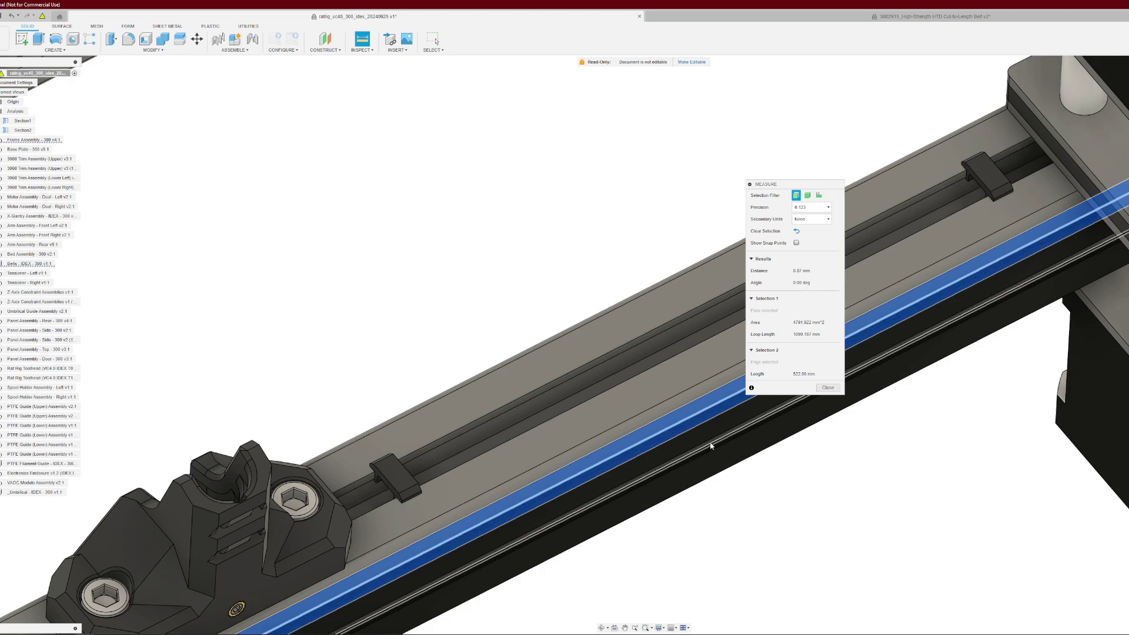
left_click(880, 496)
- Examine the dual-motor mount's stacked plates, spacers, pulleys and belts from the frame corner and from the sectioned extrusion's end
middle_click_drag(979, 447, 594, 469, "shift")
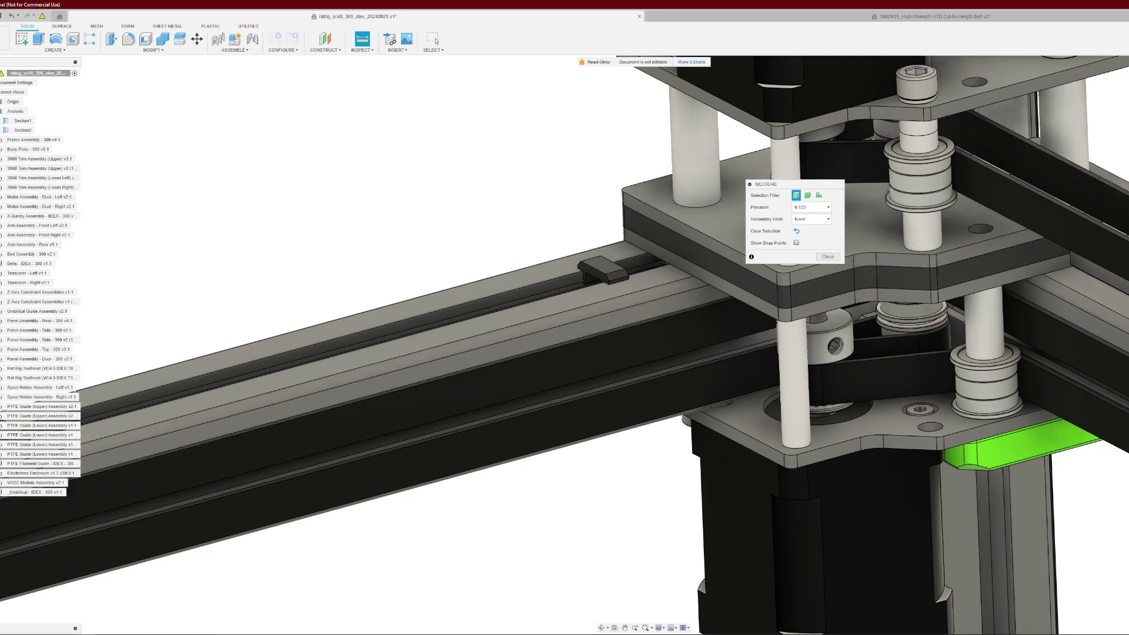
middle_click_drag(1128, 156, 921, 331)
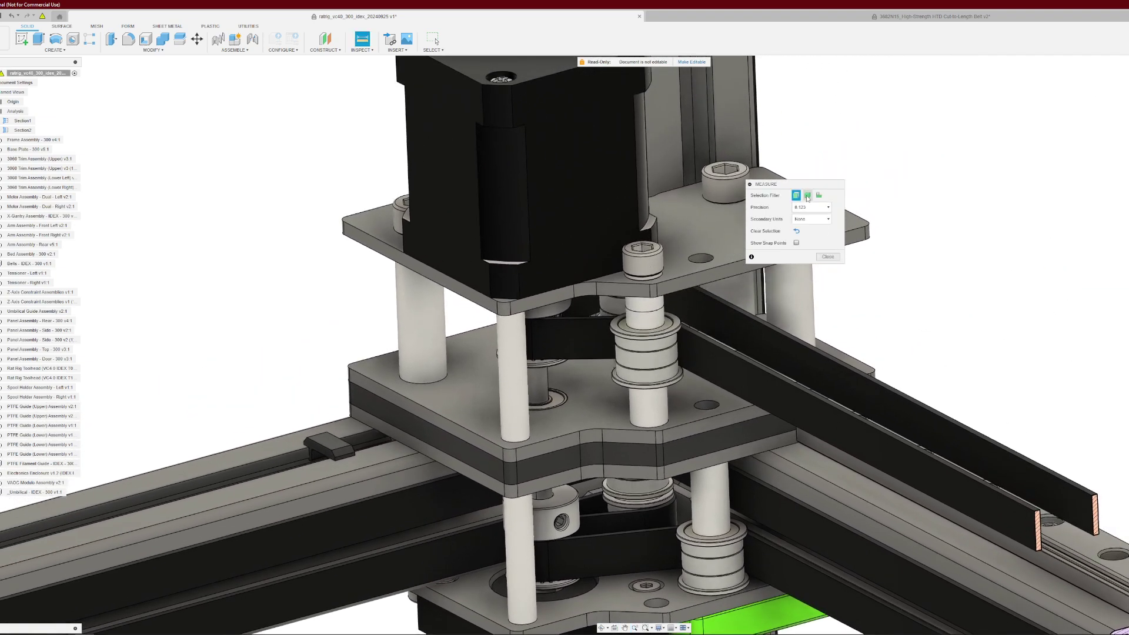
left_click_drag(811, 181, 1081, 141)
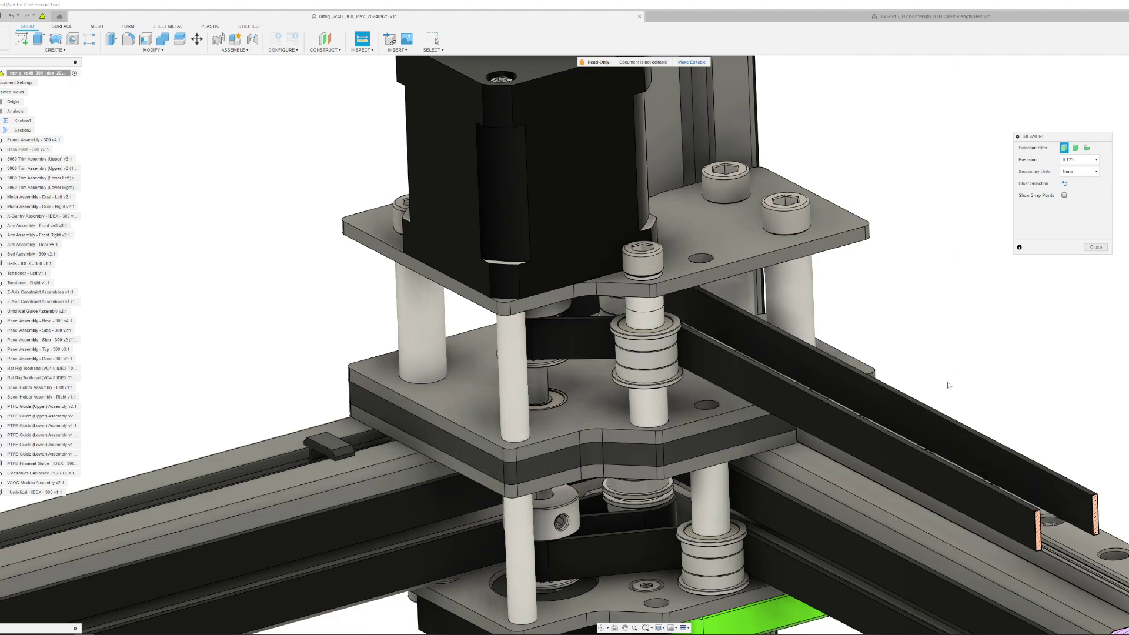
scroll(943, 379, "down", 4)
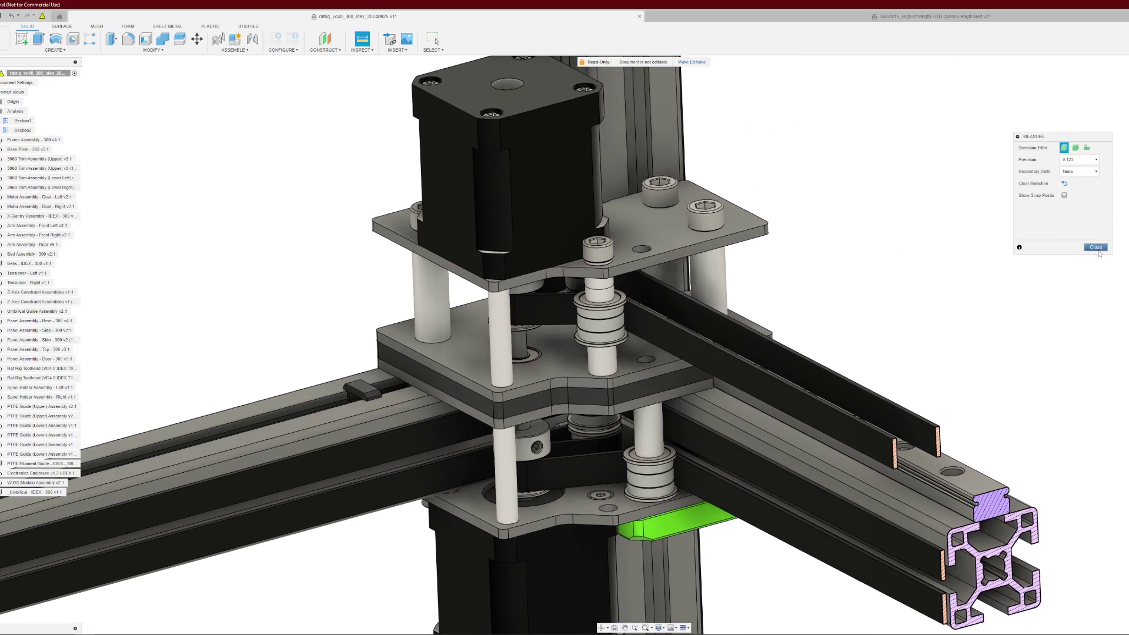
left_click(1096, 247)
middle_click_drag(1049, 315, 1017, 300, "shift")
middle_click_drag(1122, 338, 920, 290)
middle_click_drag(863, 472, 914, 447, "shift")
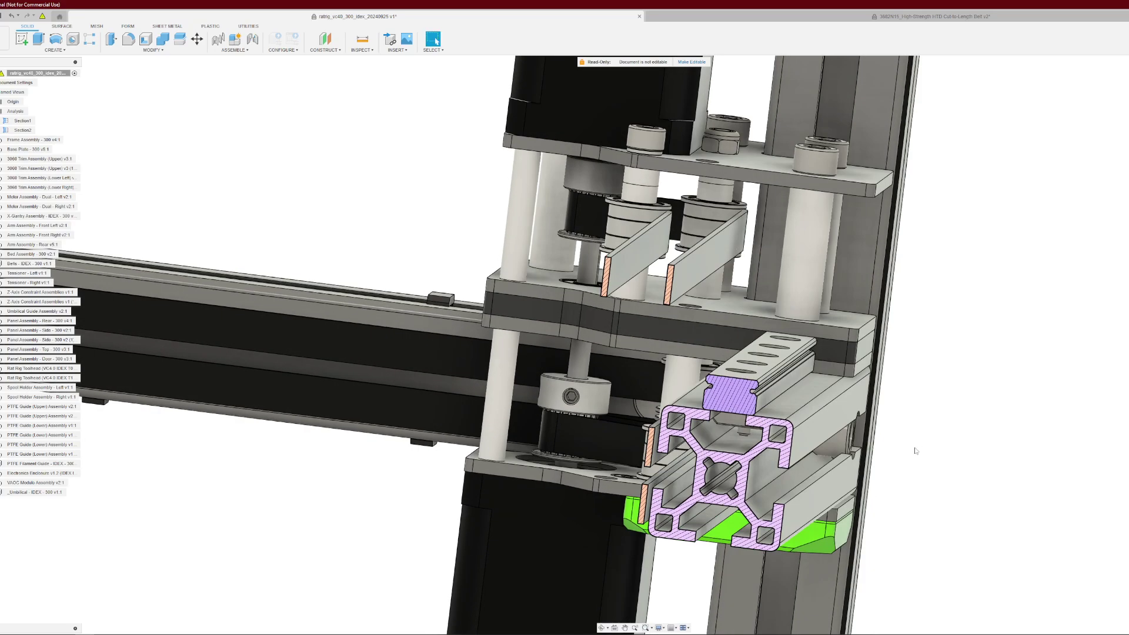
- Examine the sectioned linear-rail extrusion's slots and the belts beside it up close and from above
scroll(785, 392, "up", 5)
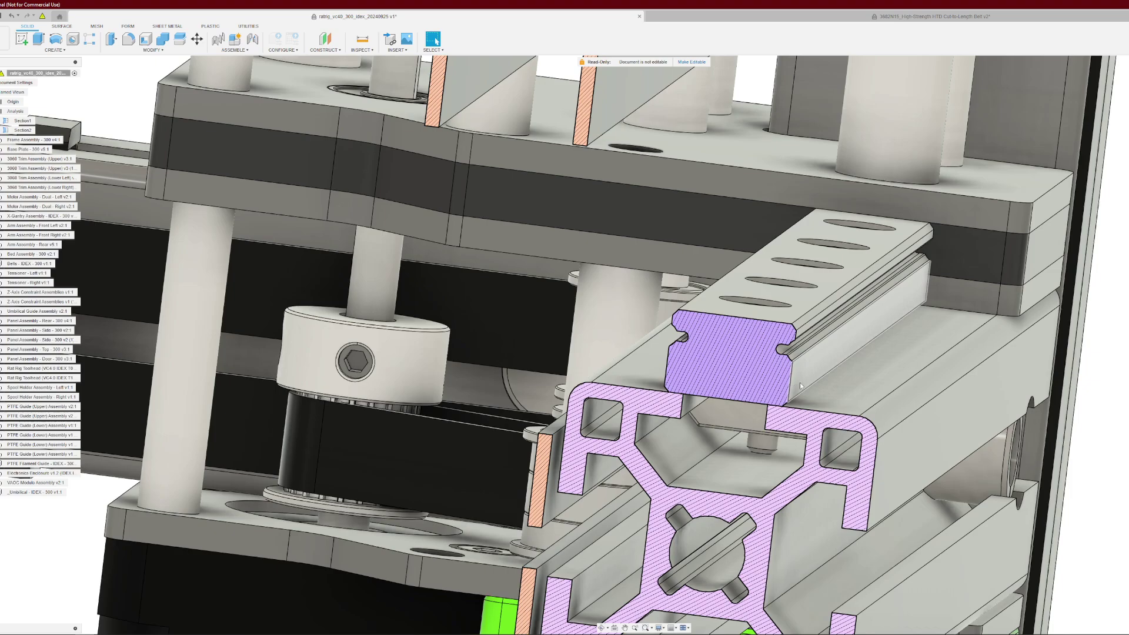
mouse_move(872, 379)
middle_mouse_down("shift")
mouse_move(863, 349)
mouse_move(862, 360)
middle_mouse_up("shift")
scroll(770, 506, "down", 4)
middle_click_drag(795, 515, 761, 321)
scroll(698, 350, "up", 4)
middle_click_drag(734, 391, 736, 231, "shift")
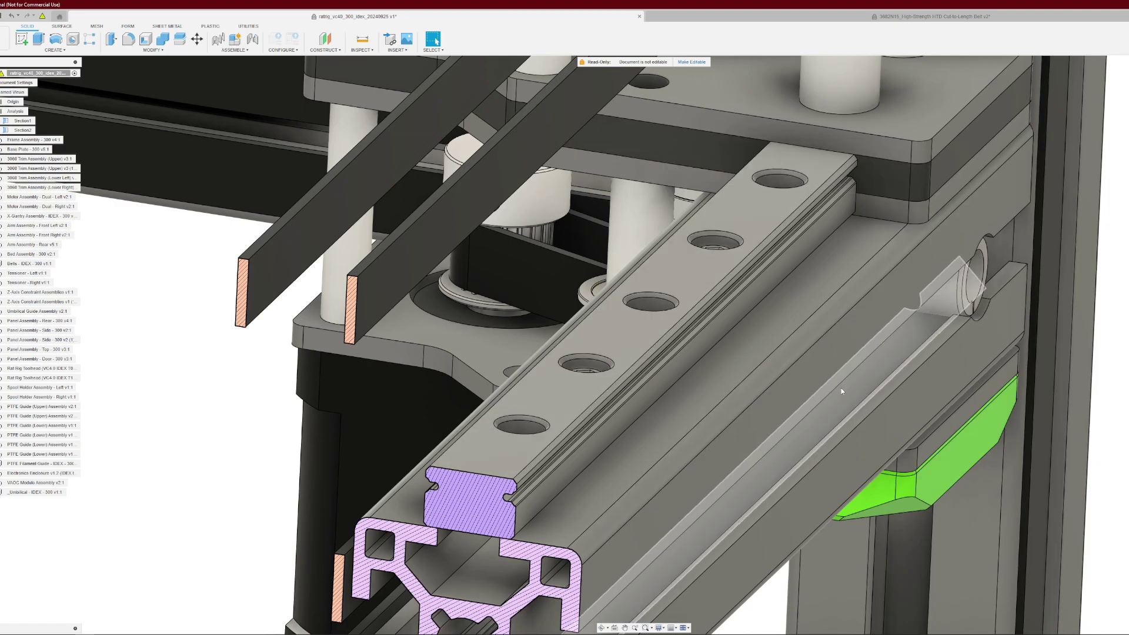
scroll(841, 391, "down", 3)
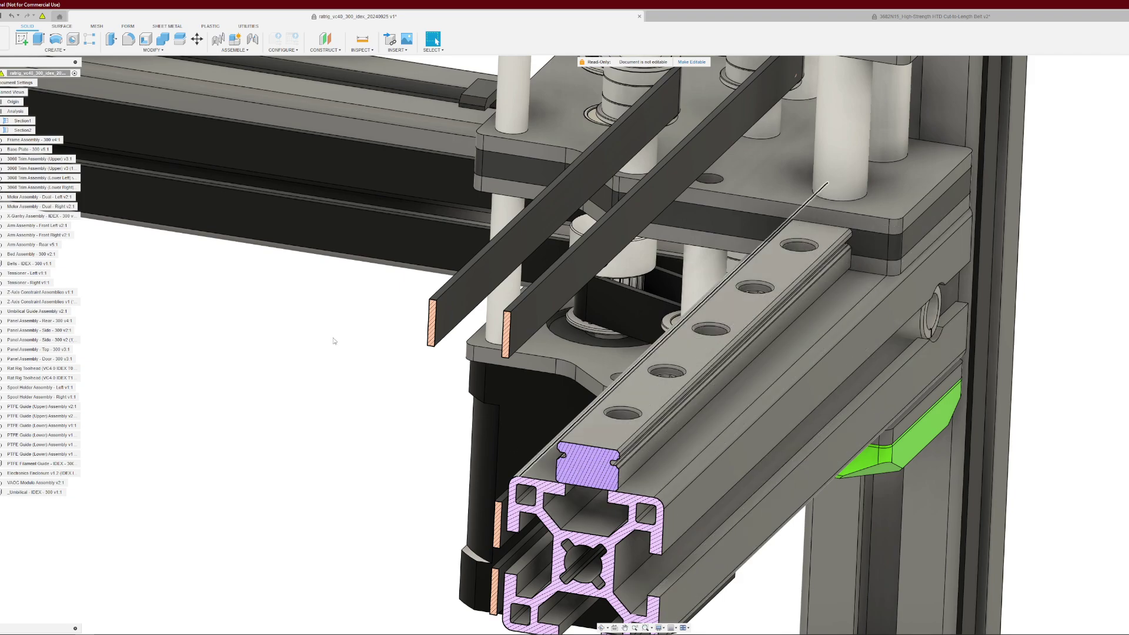
- Measure the width of the extrusion's slot beneath the linear rail between its two inner side faces
left_click(363, 40)
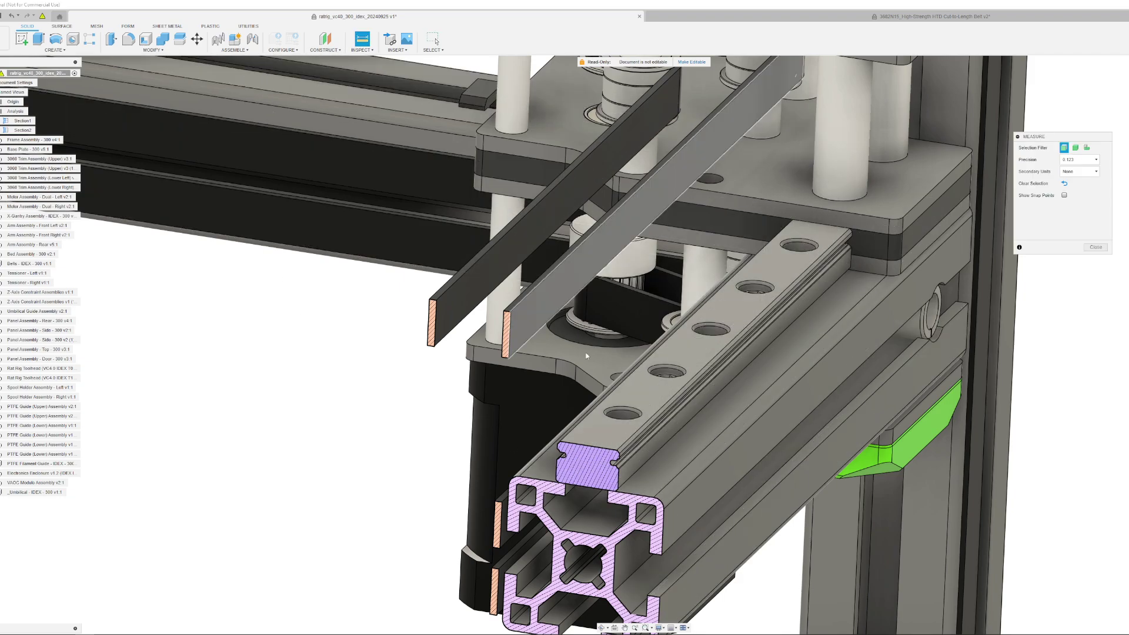
left_click(568, 491)
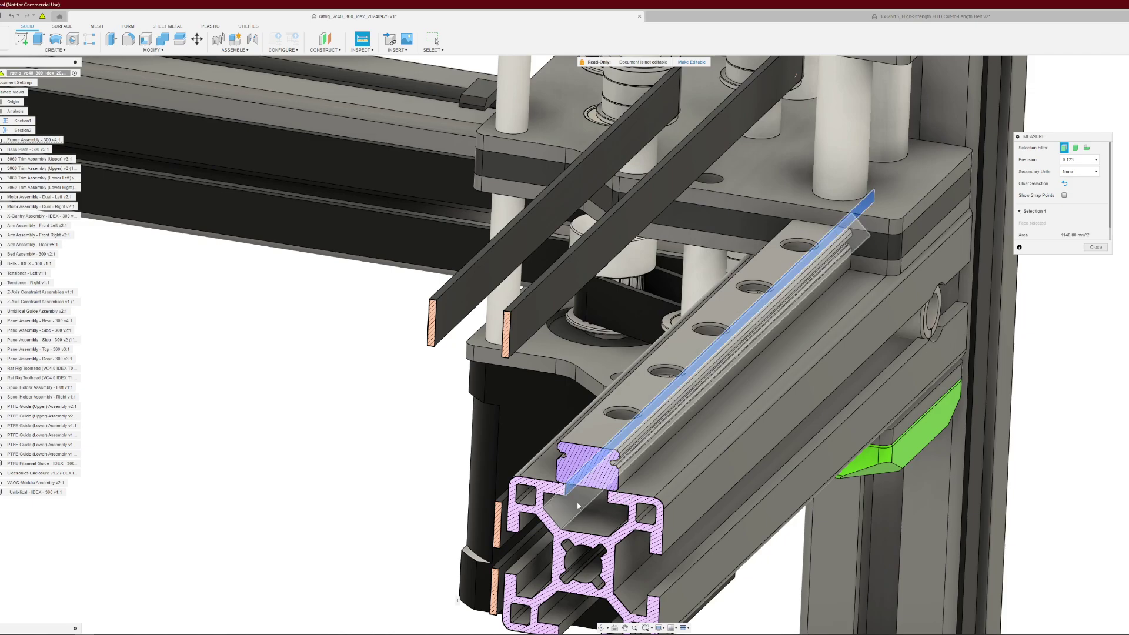
middle_click_drag(568, 492, 656, 480, "shift")
left_click(656, 480)
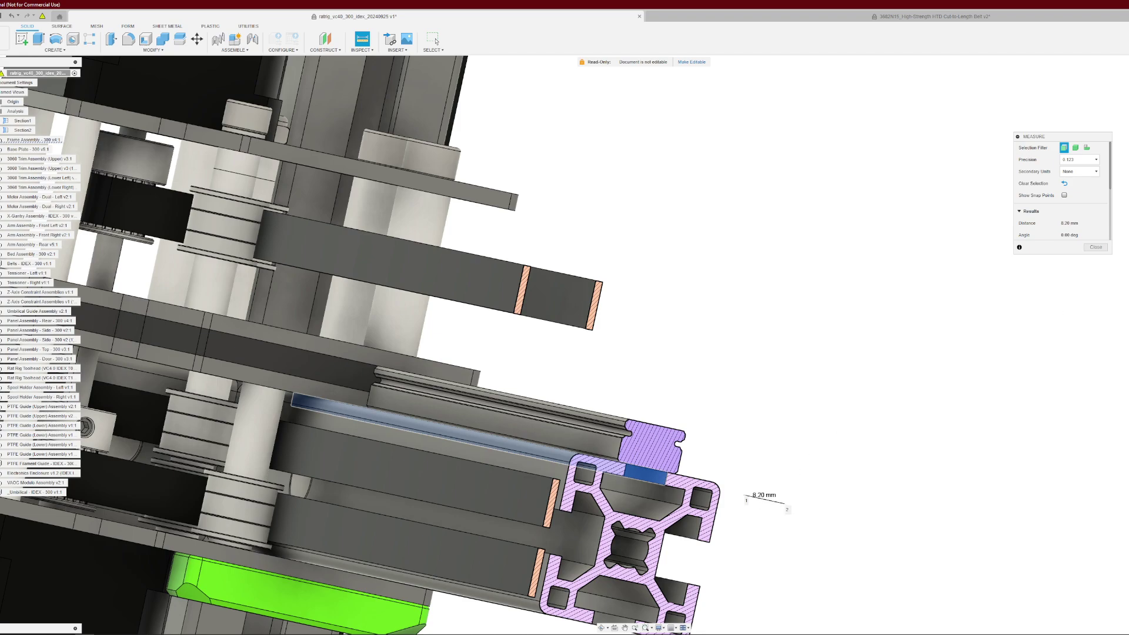
- Switch to the browser to check the caliper photo of the real extrusion's slot, and return to the Fusion model
key("alt+Tab")
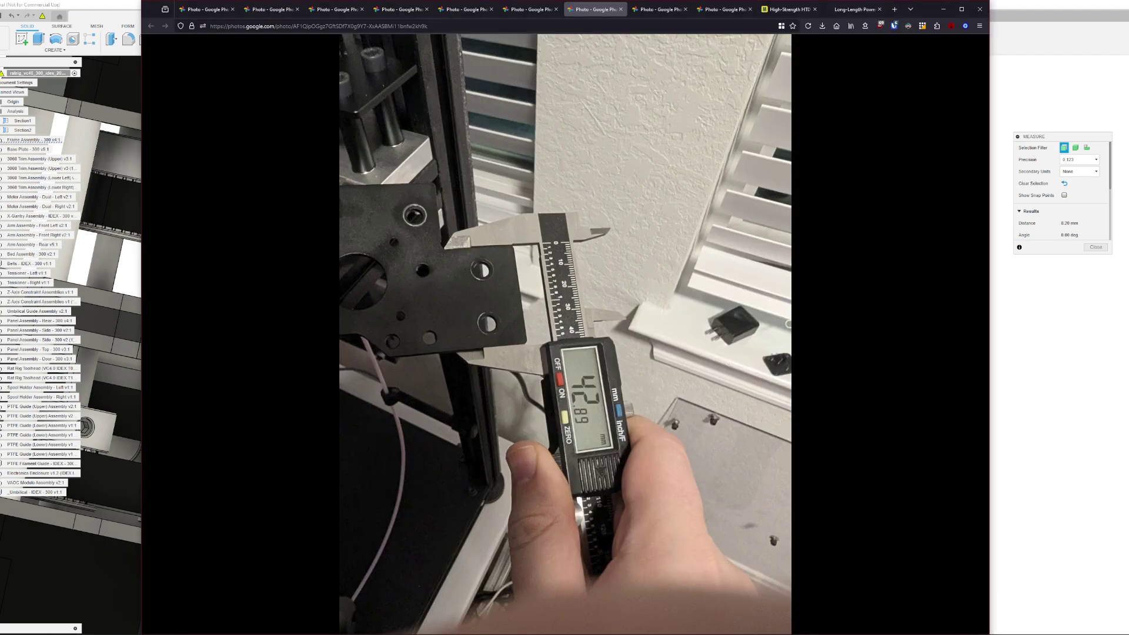
left_click(532, 10)
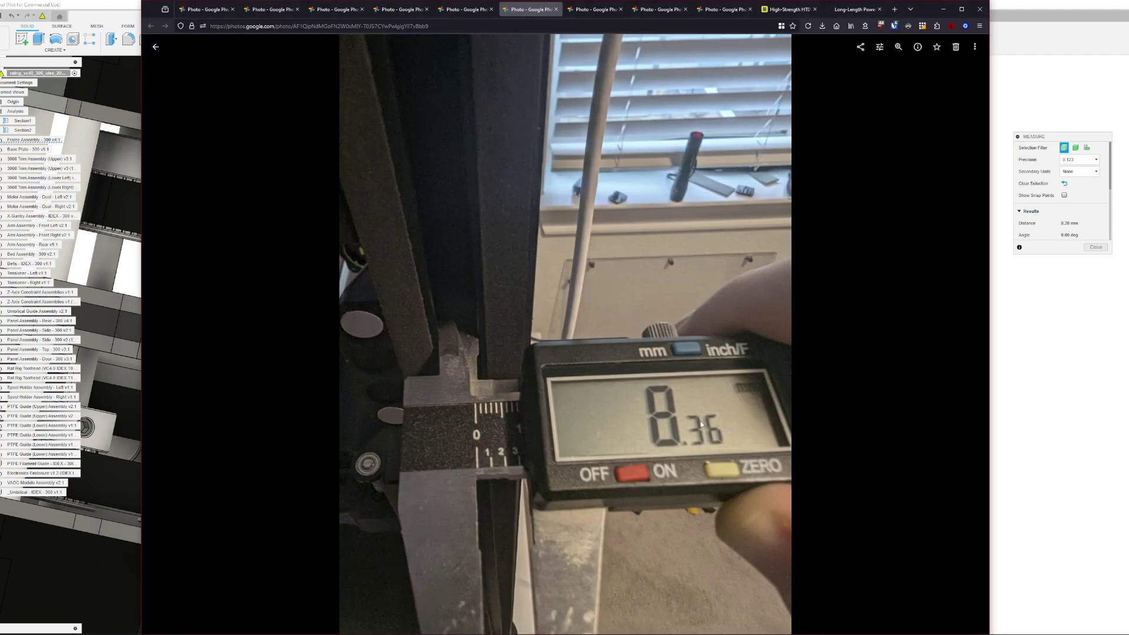
left_click(1099, 303)
- Hide the 300 frame assembly and measure the distance between two parallel faces of a T-nut on the lower motor plate
middle_click_drag(1006, 302, 823, 338, "shift")
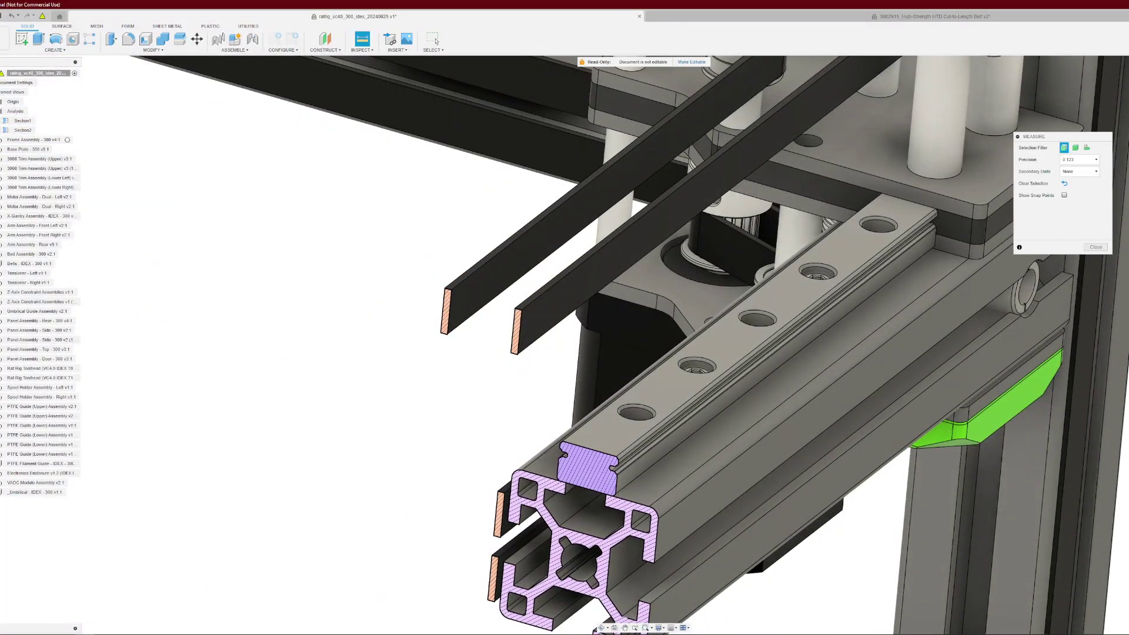
left_click(1, 140)
middle_click_drag(1115, 353, 948, 396, "shift")
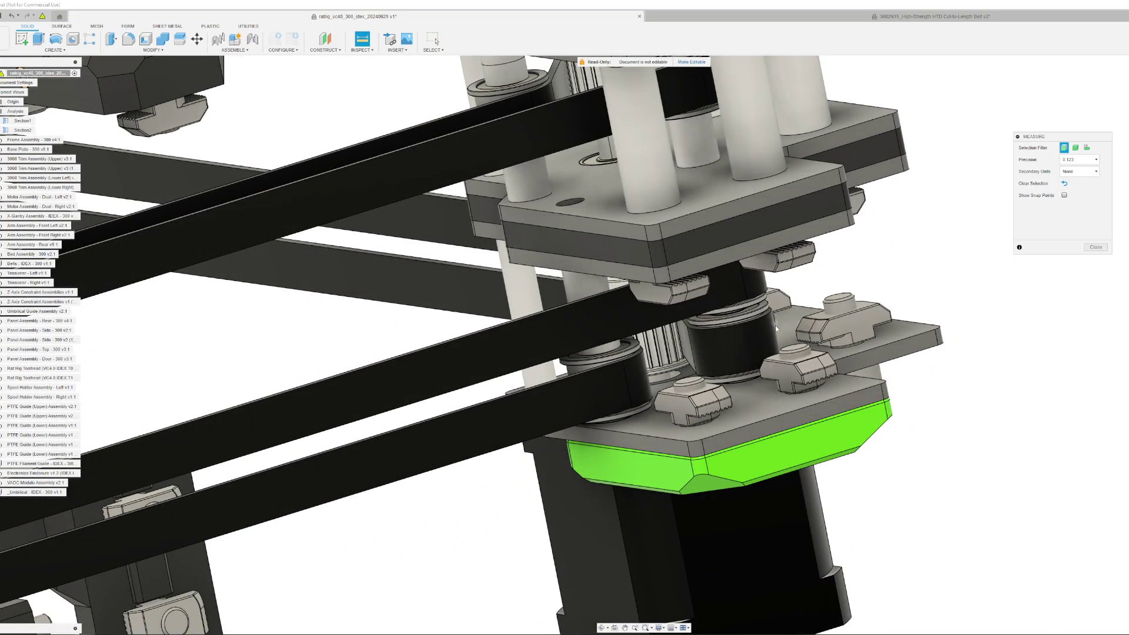
left_click(829, 347)
middle_click_drag(828, 346, 922, 315, "shift")
left_click(918, 320)
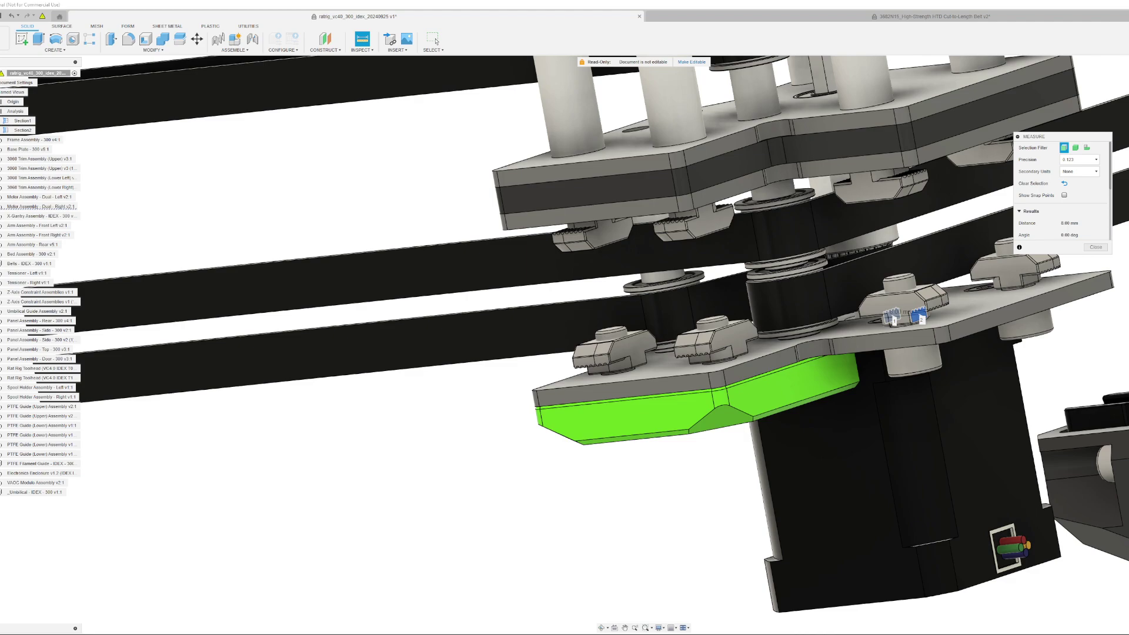
- Switch to the browser and view the photo of the two T-nuts and the T-slot bolt on the wooden table
key("alt+Tab")
left_click(215, 11)
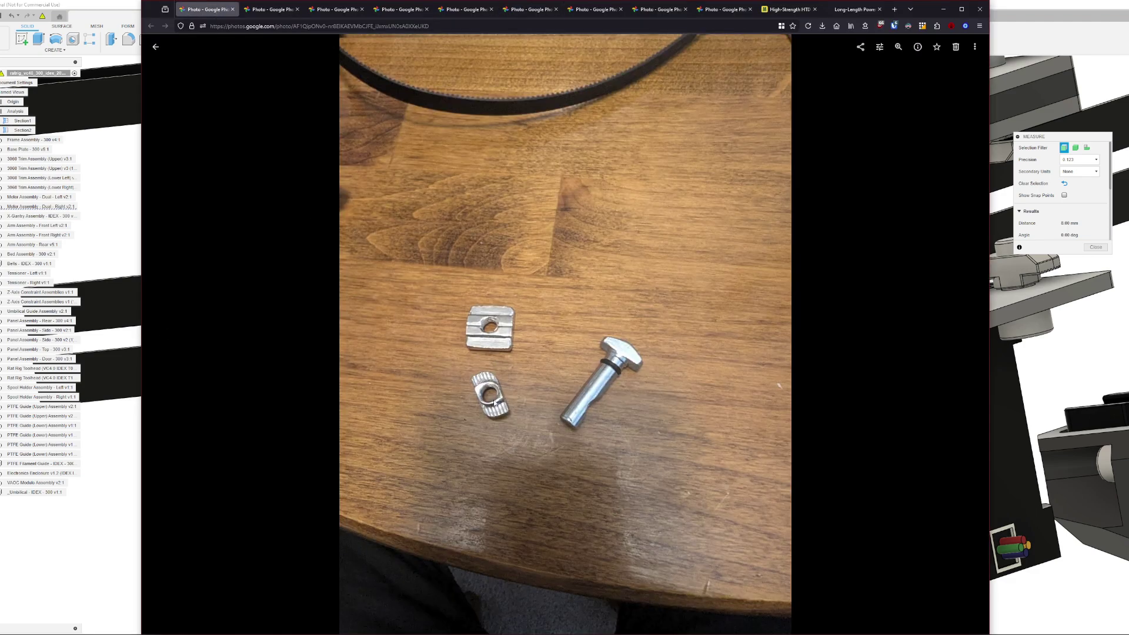
- View the caliper photo of the T-nut in the browser, and return to the Fusion model
left_click(274, 10)
left_click(344, 10)
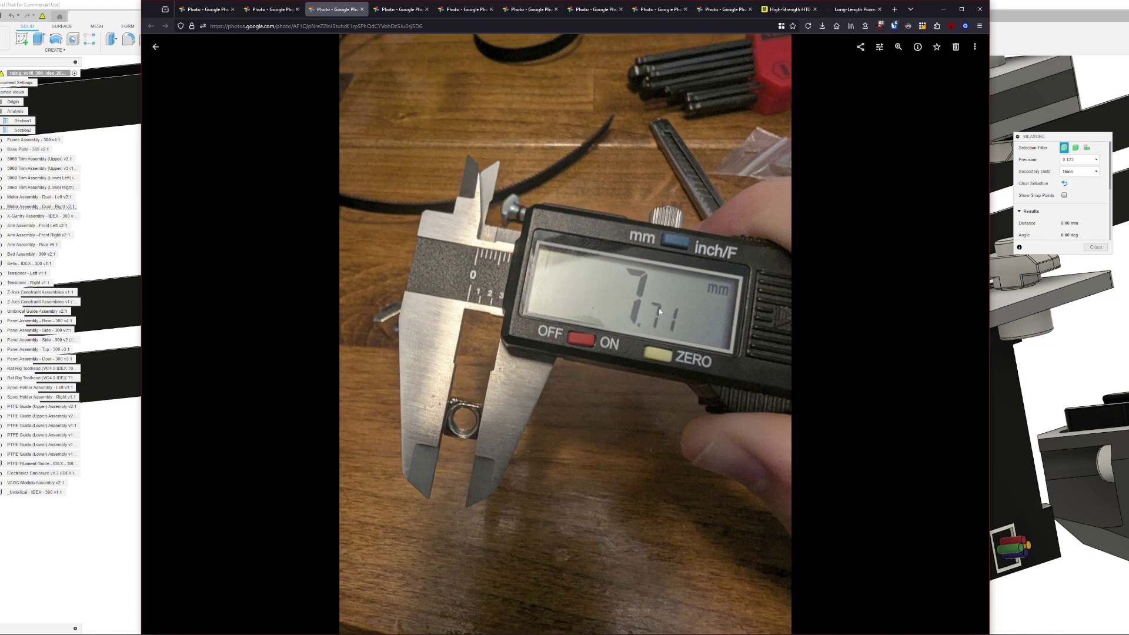
left_click(126, 450)
- Show the 300 frame assembly again around the motor mounts
middle_click_drag(494, 490, 529, 490, "shift")
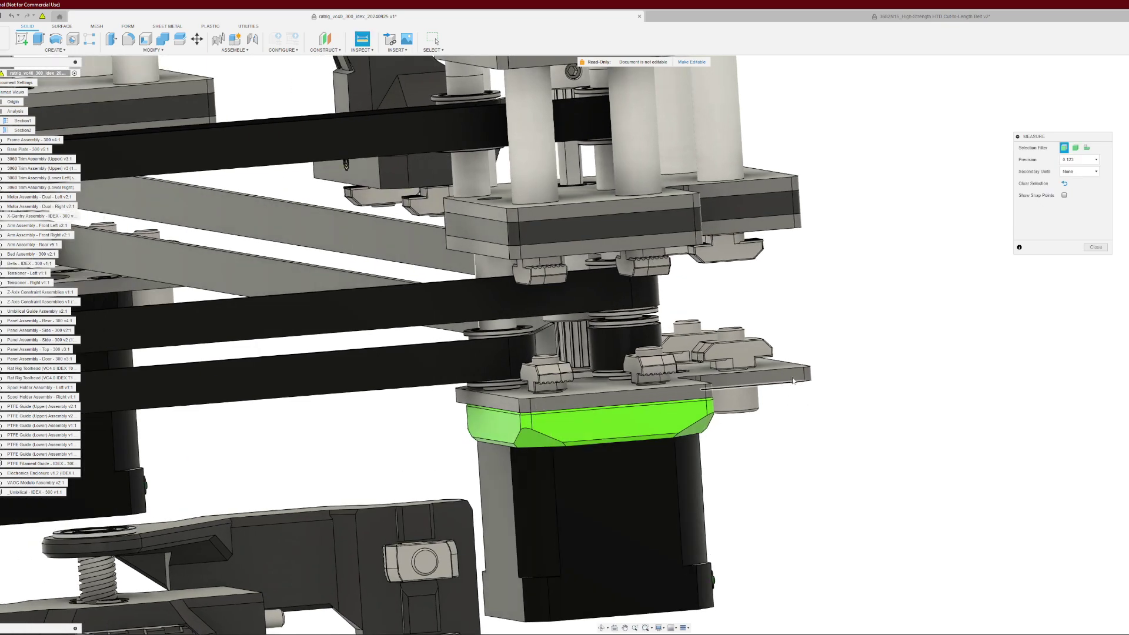
scroll(833, 401, "down", 5)
scroll(831, 412, "up", 2)
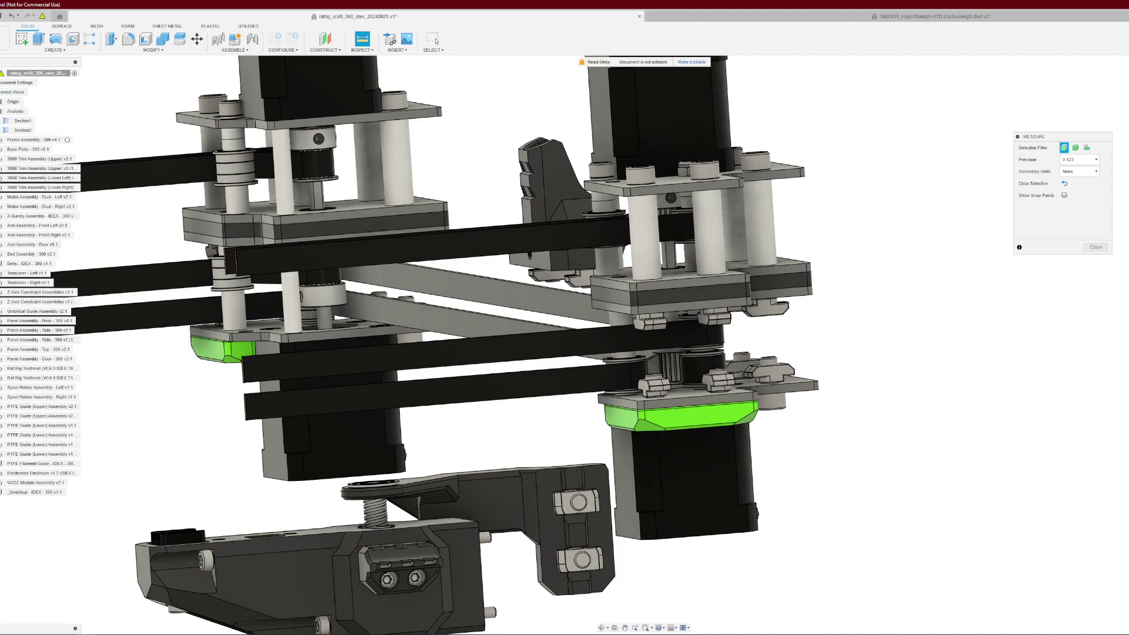
left_click(0, 140)
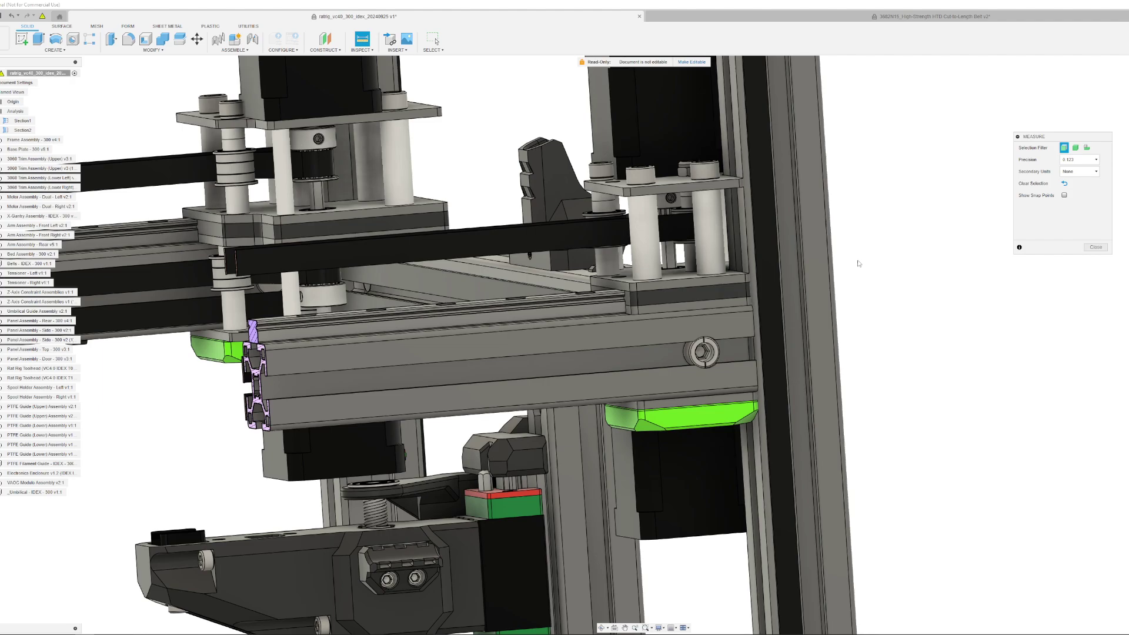
- Measure the width of the uppermost motor plate's clamping end between its two parallel straight edges
middle_click_drag(858, 262, 877, 282, "shift")
middle_click_drag(748, 172, 674, 323)
scroll(674, 323, "up", 3)
left_click(707, 327)
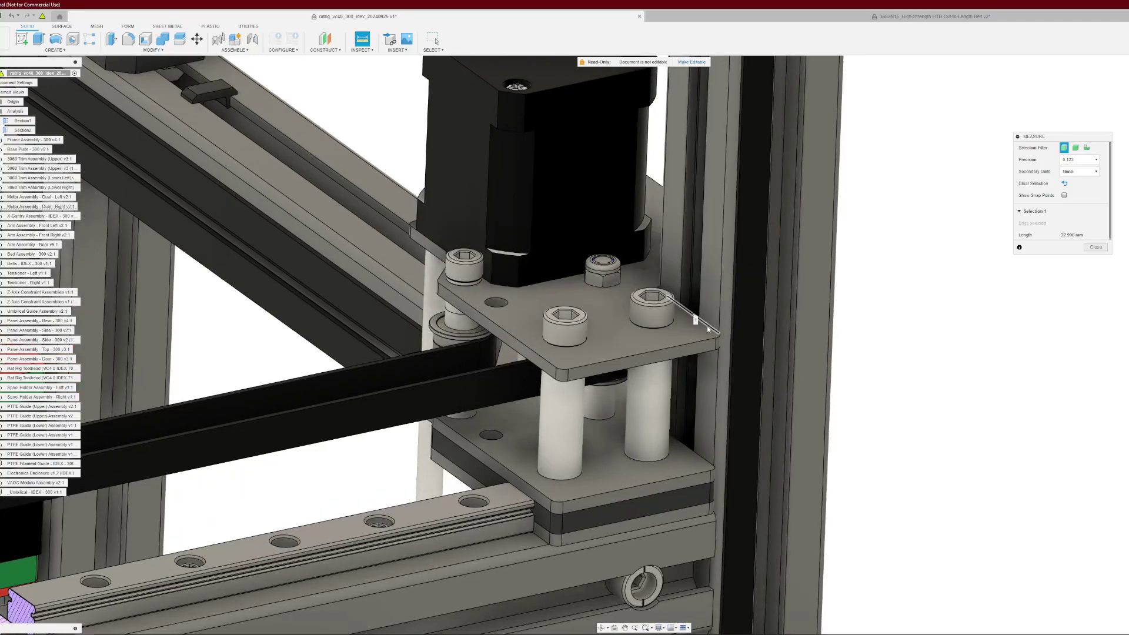
left_click(548, 363)
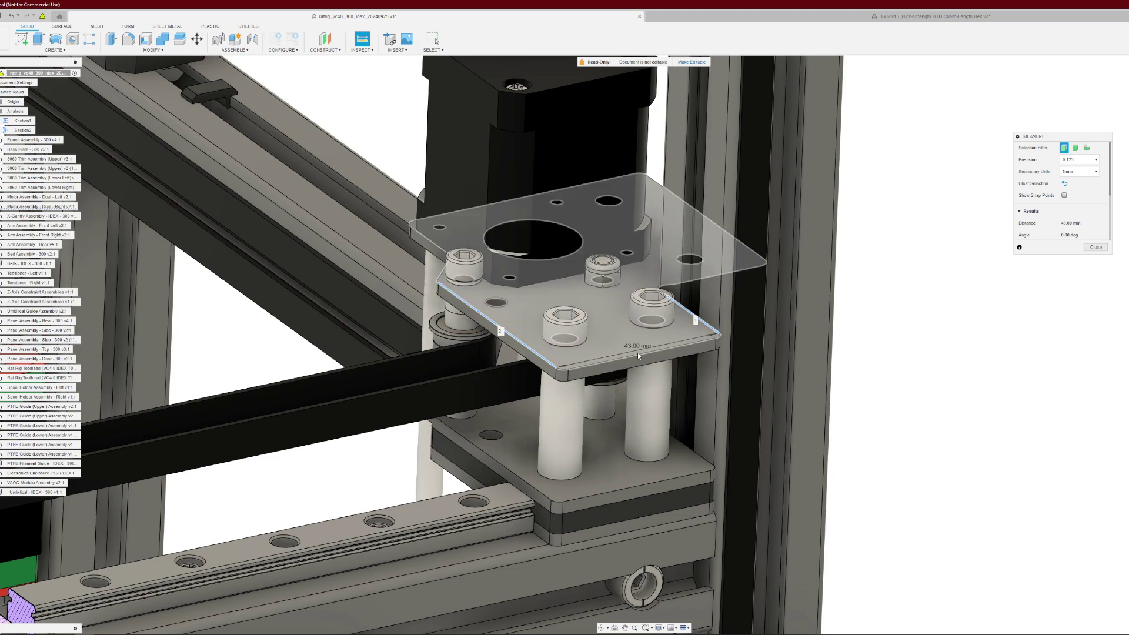
- Measure the distance from the uppermost motor plate's outer edge to the rear extrusion's long edge, and clear the selection
left_click(364, 291)
middle_click_drag(300, 300, 577, 369)
scroll(633, 341, "up", 3)
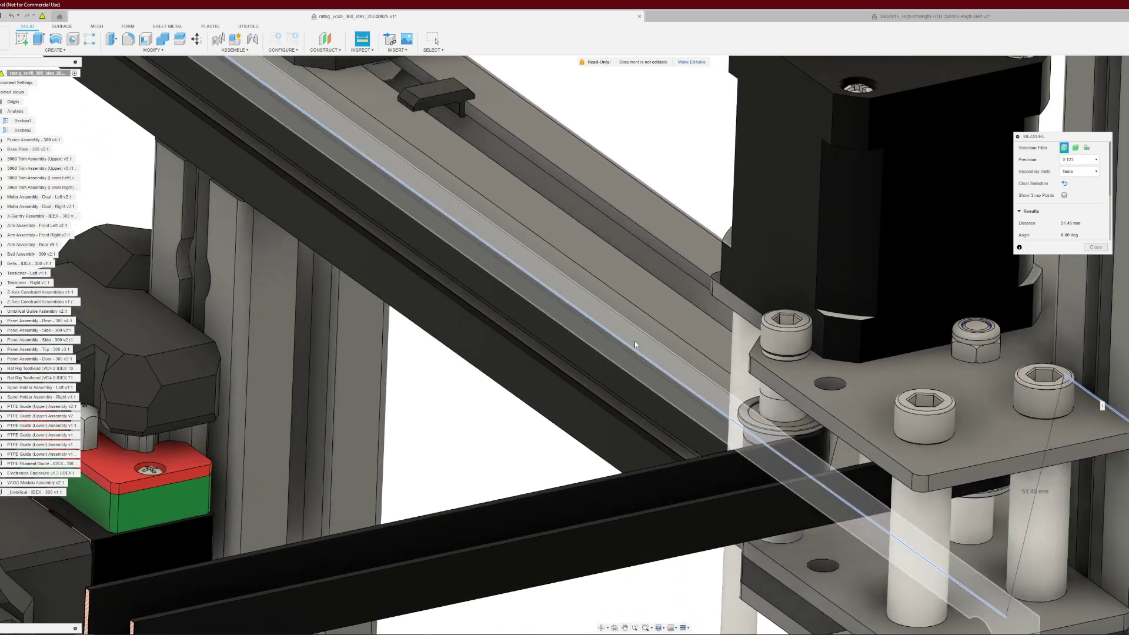
scroll(636, 361, "down", 5)
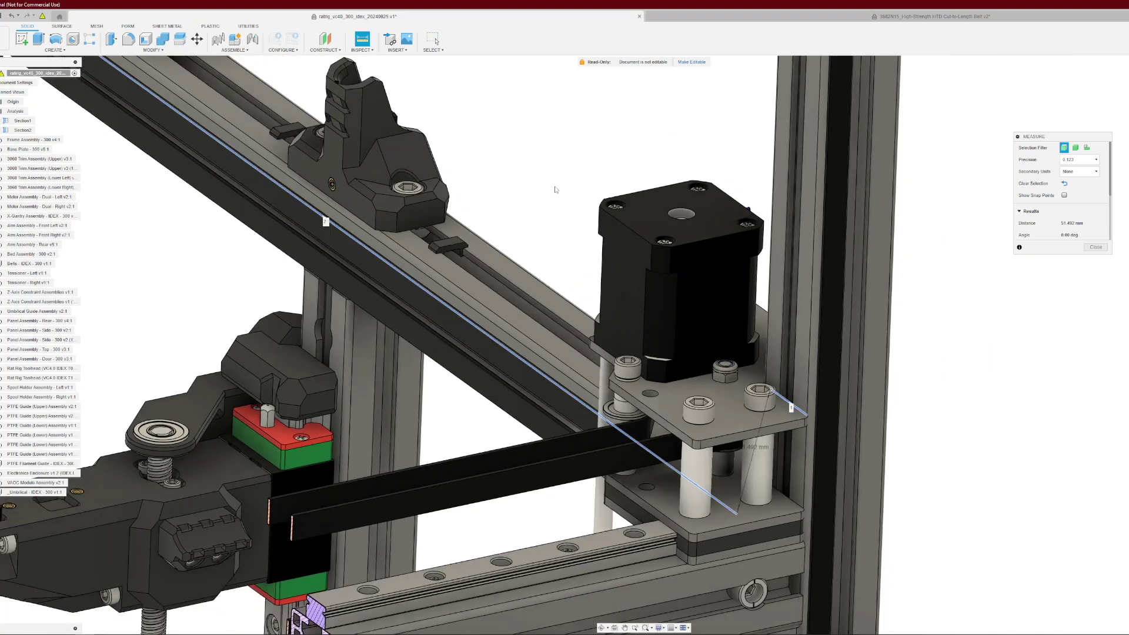
left_click(548, 184)
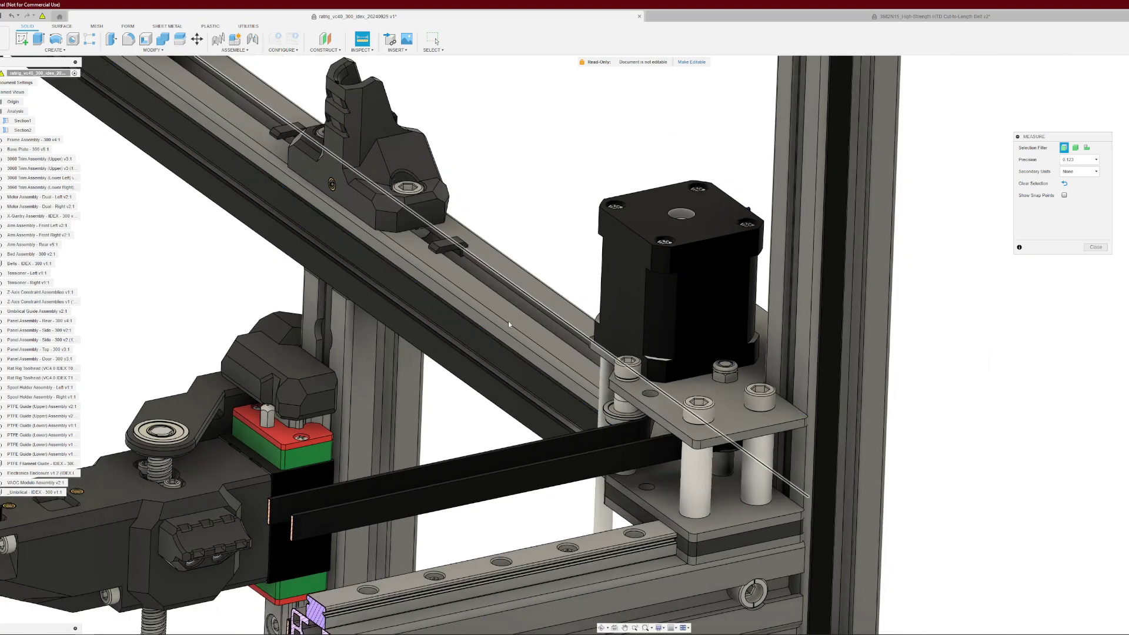
- Measure the gap between the rear extrusion and the belt running alongside it, and clear the selection
scroll(467, 324, "up", 3)
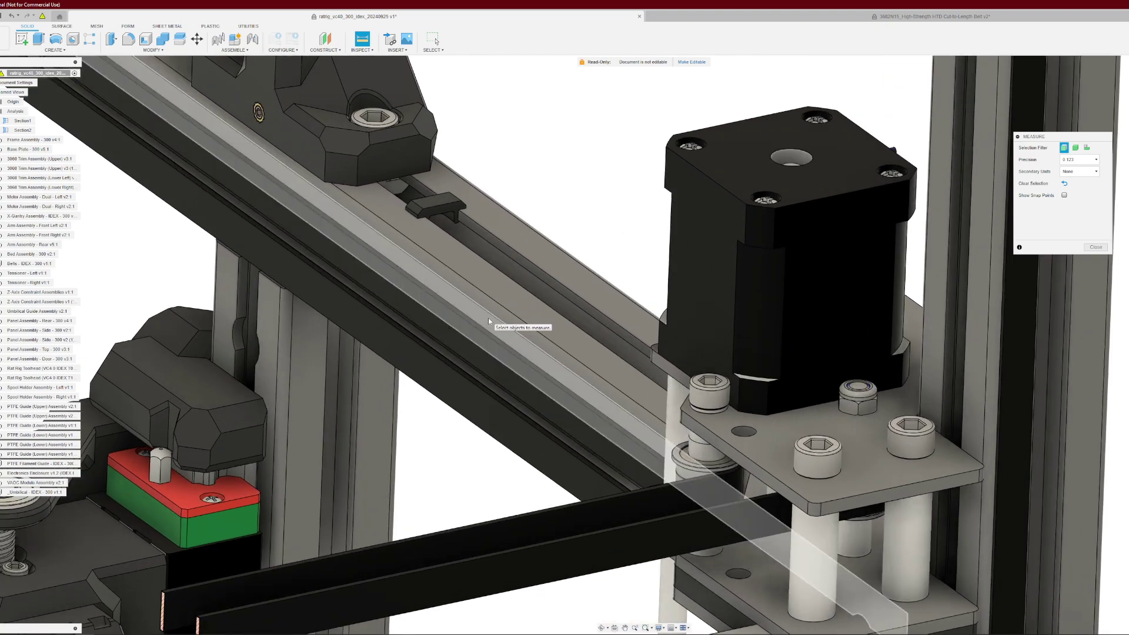
left_click(488, 321)
left_click(482, 328)
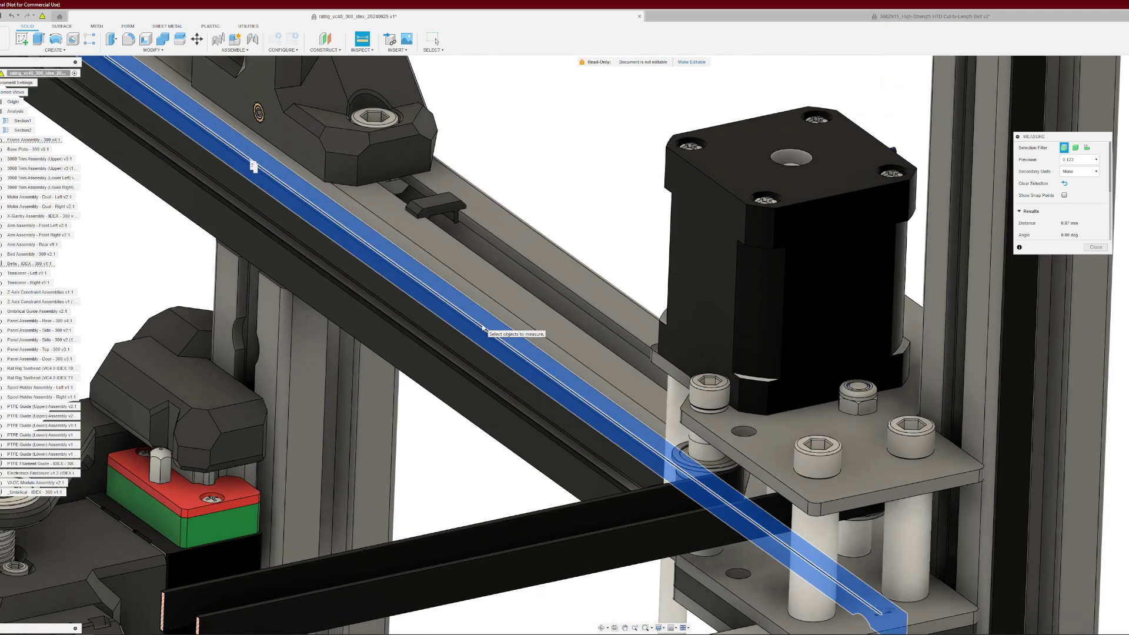
scroll(482, 328, "down", 5)
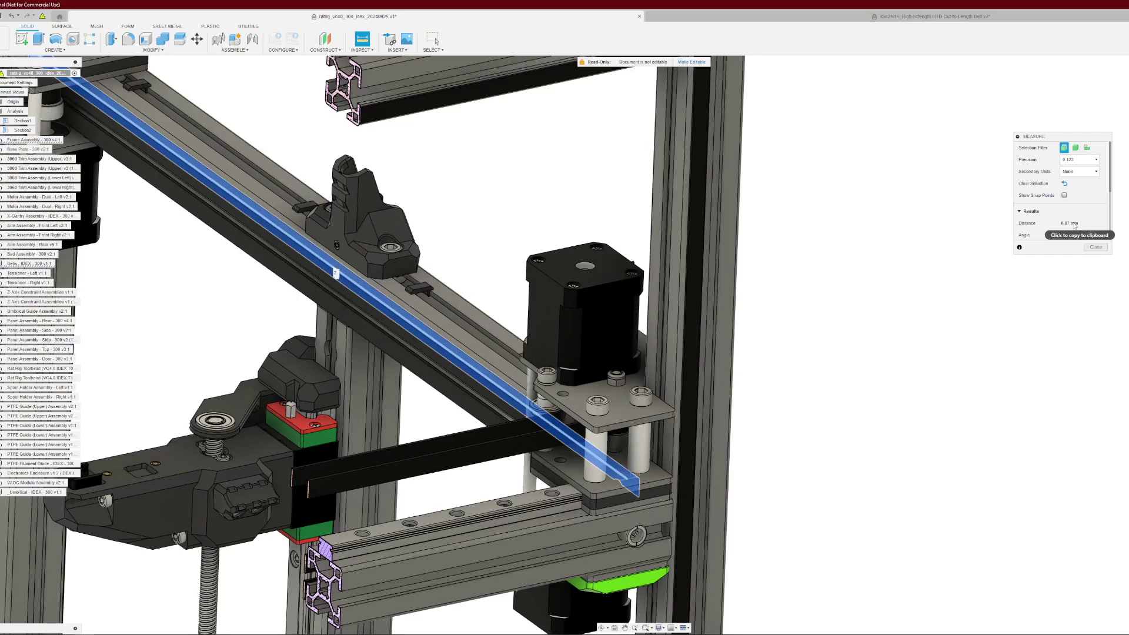
middle_click_drag(433, 206, 744, 230)
left_click(490, 318)
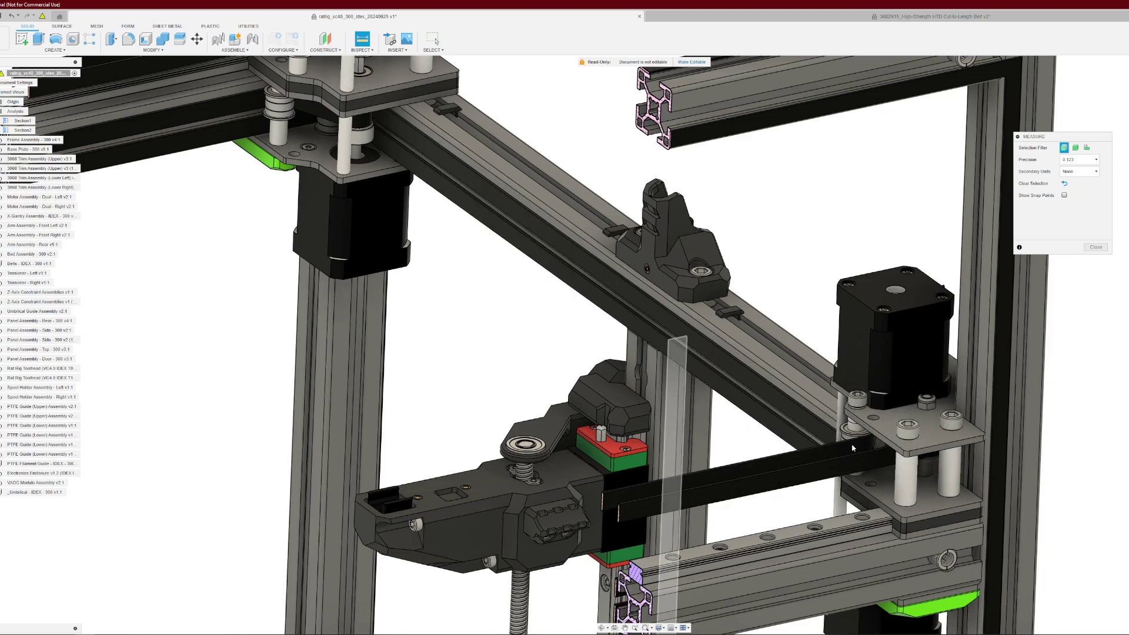
- Examine the dual-motor mounts, idlers and belt paths at both rear corners of the frame
middle_click_drag(619, 390, 647, 422, "shift")
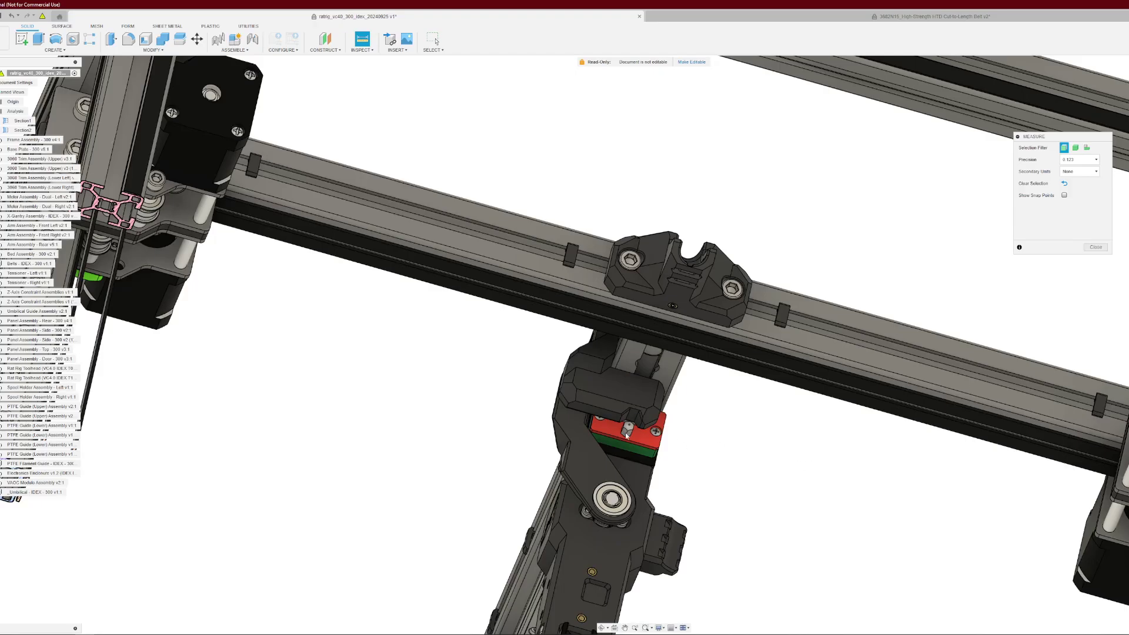
middle_click_drag(253, 261, 453, 364)
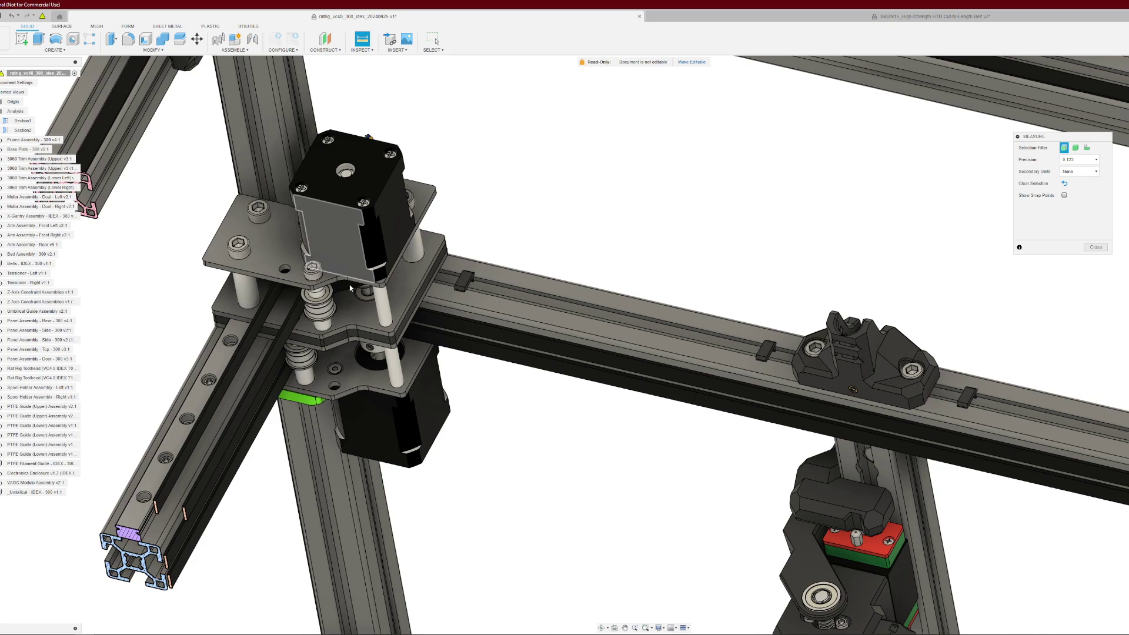
middle_click_drag(325, 310, 548, 288)
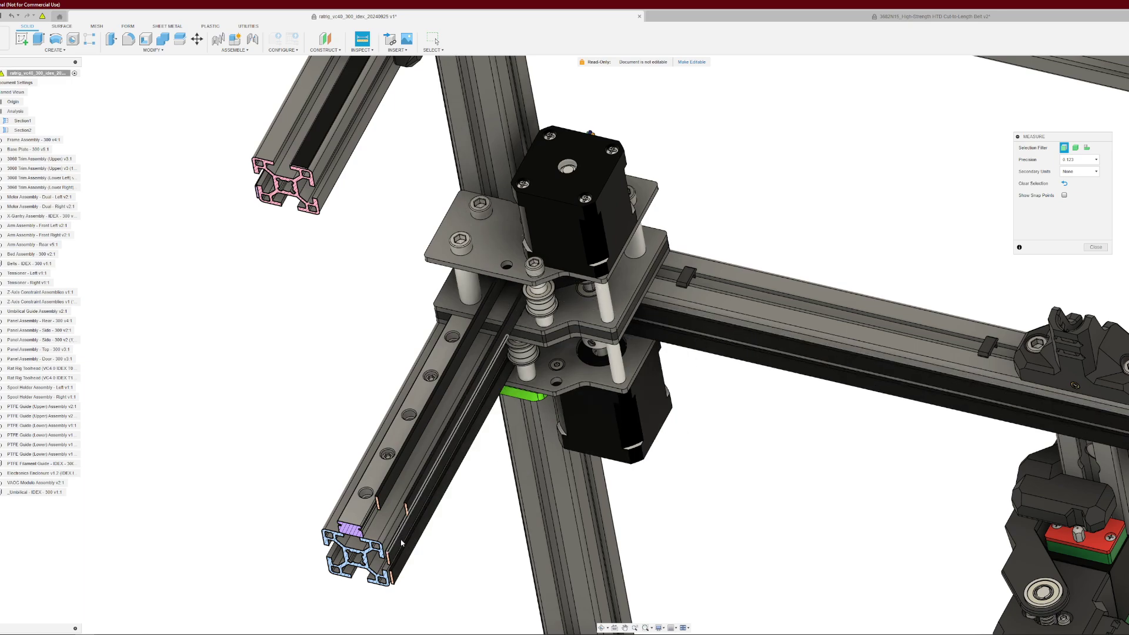
middle_click_drag(407, 512, 494, 529, "shift")
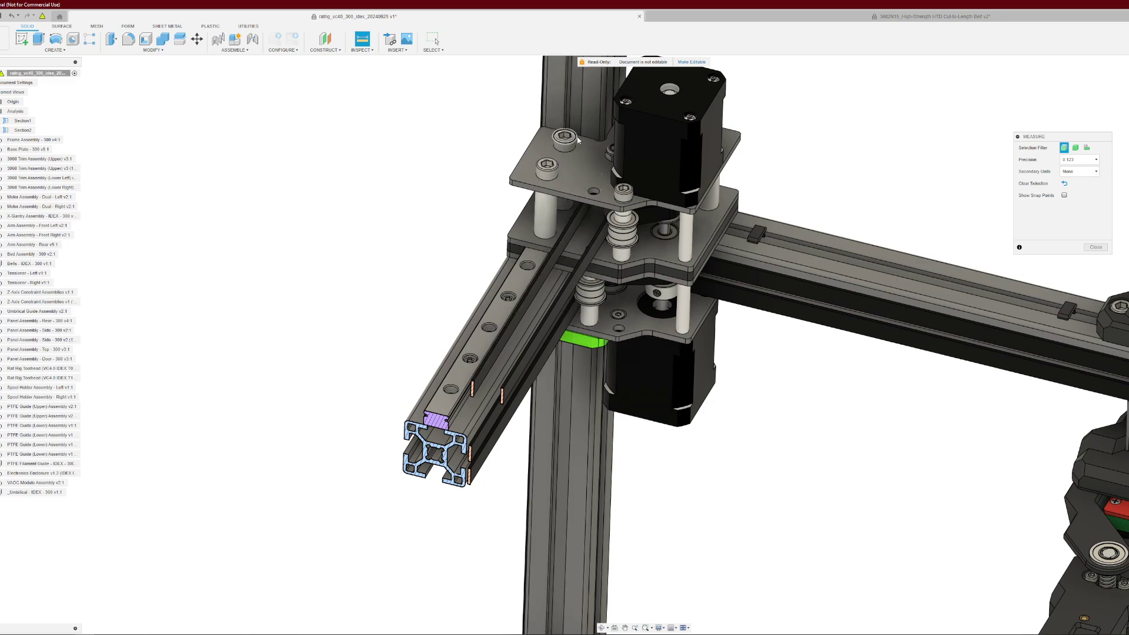
middle_click_drag(823, 398, 756, 473)
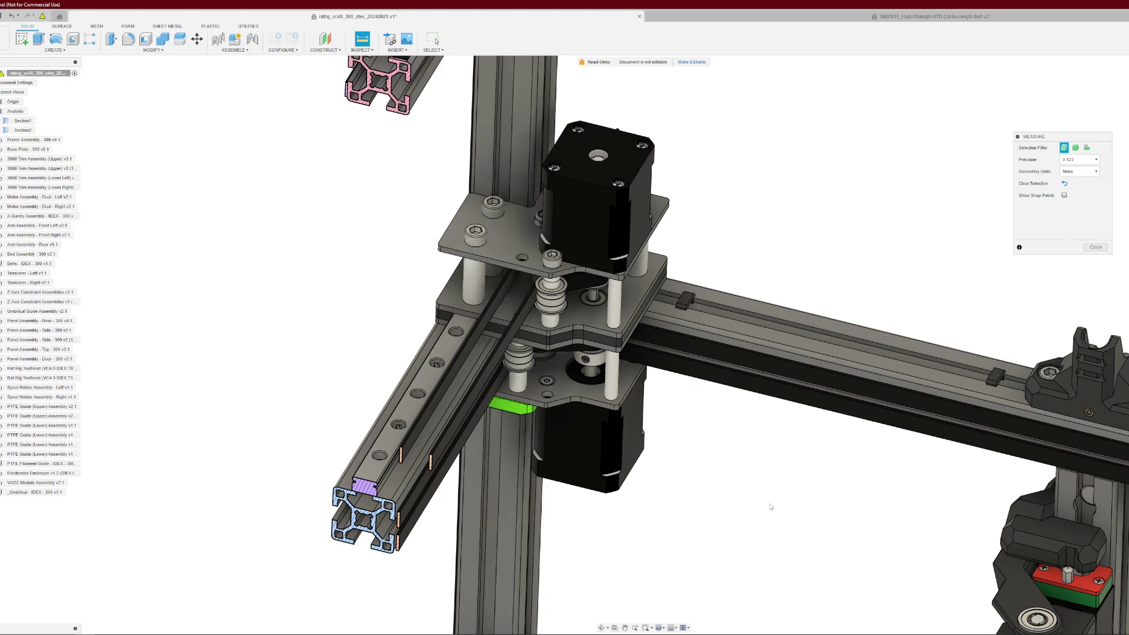
middle_click_drag(768, 507, 525, 412)
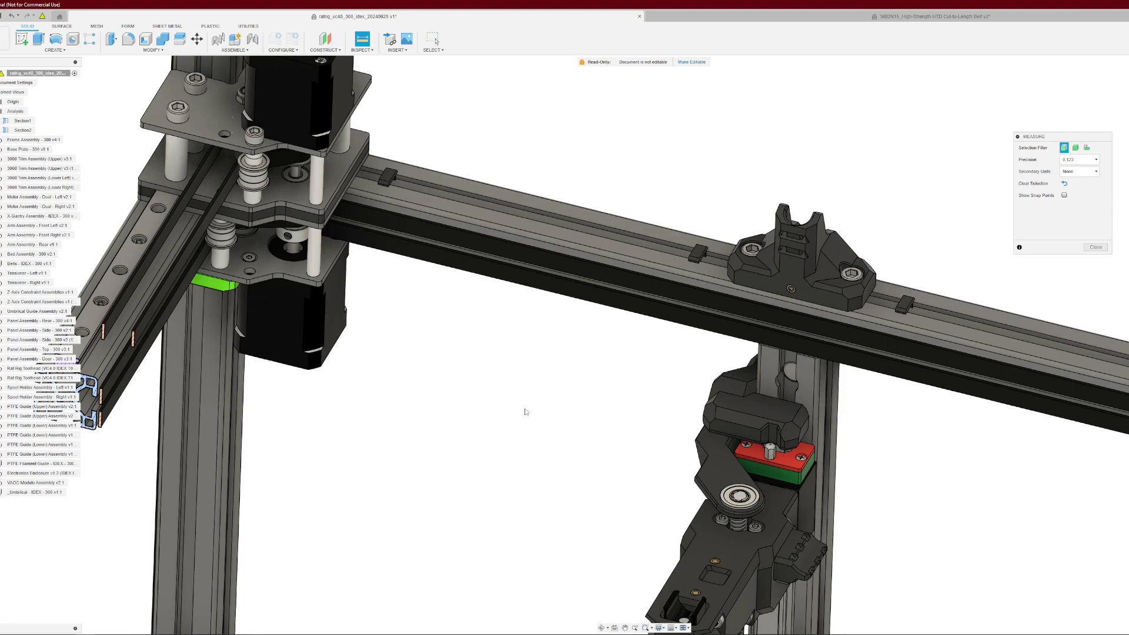
scroll(516, 404, "down", 3)
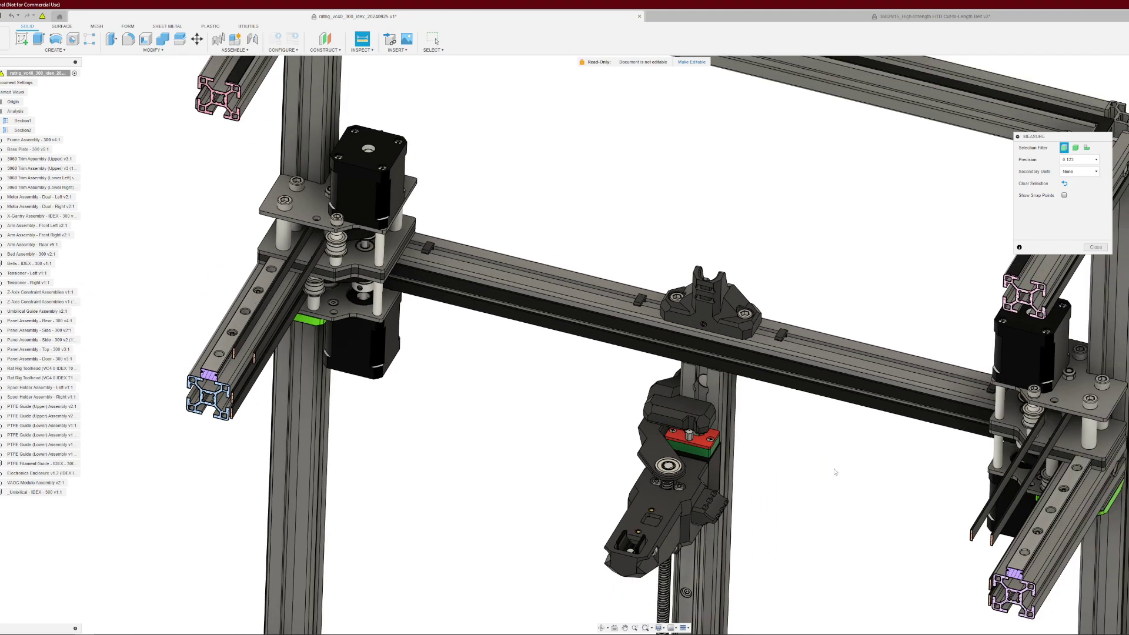
middle_click_drag(835, 471, 767, 401, "shift")
scroll(821, 327, "up", 5)
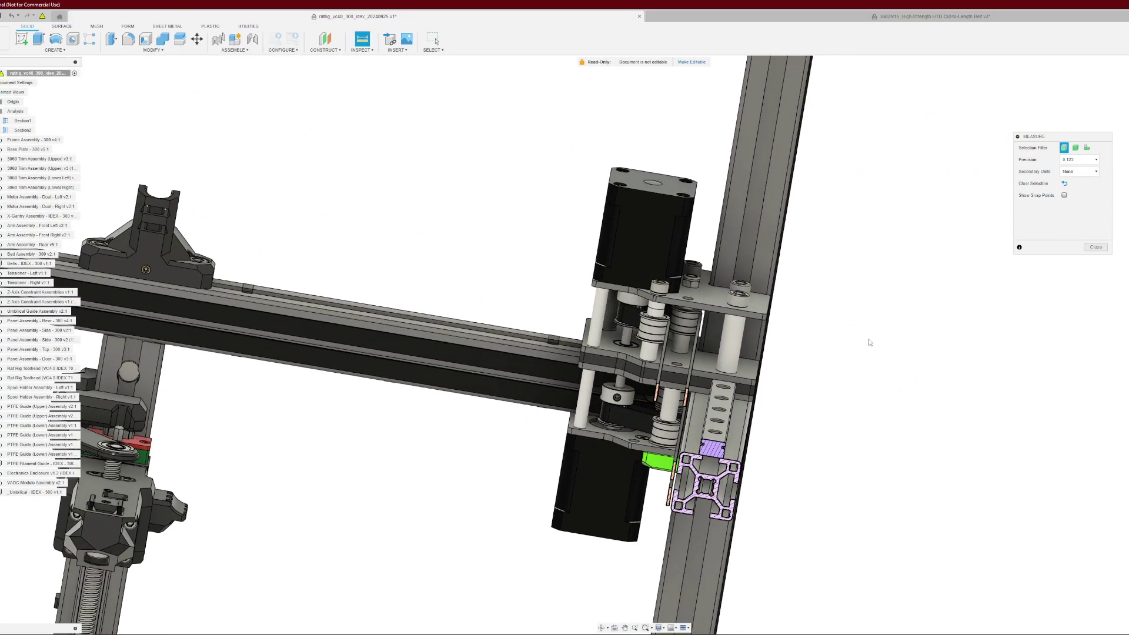
- Measure the width of the middle motor plate above the linear rail between its two parallel edges
middle_click_drag(869, 342, 805, 365, "shift")
scroll(751, 393, "up", 6)
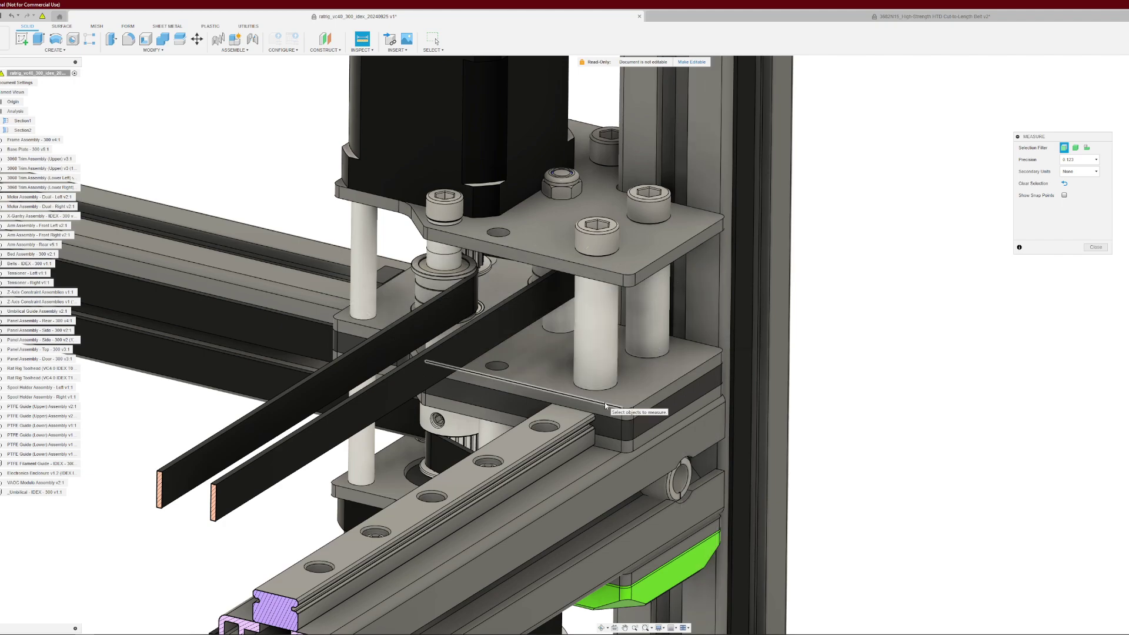
left_click(700, 343)
left_click(608, 403)
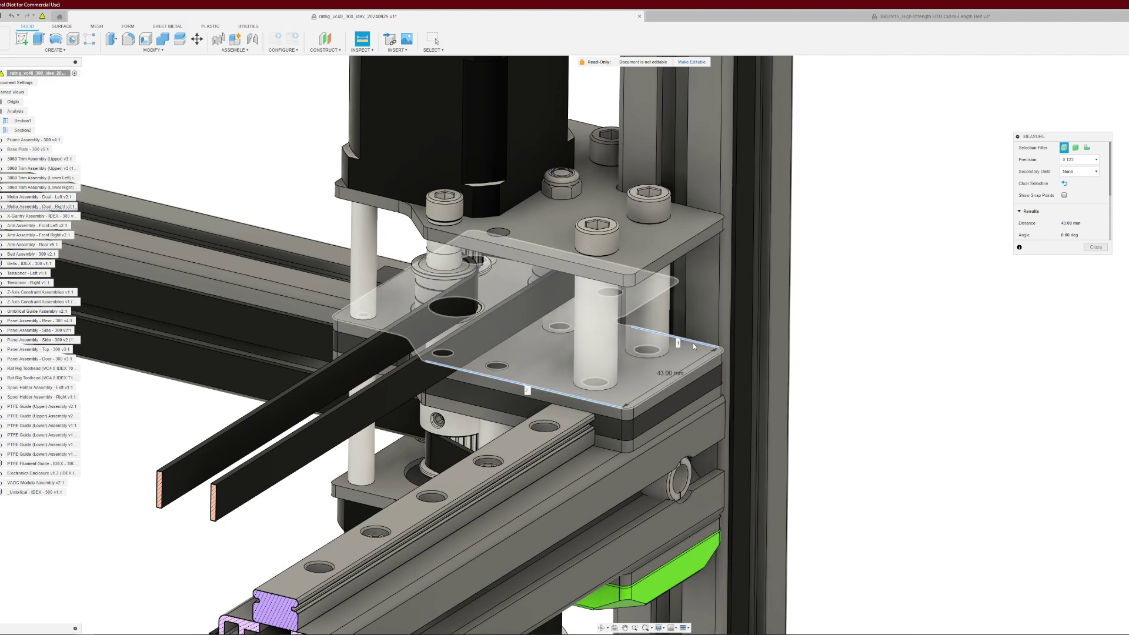
- Measure the distance from the middle motor plate's outer edge to the upright extrusion's face, and clear the selection
left_click(708, 145)
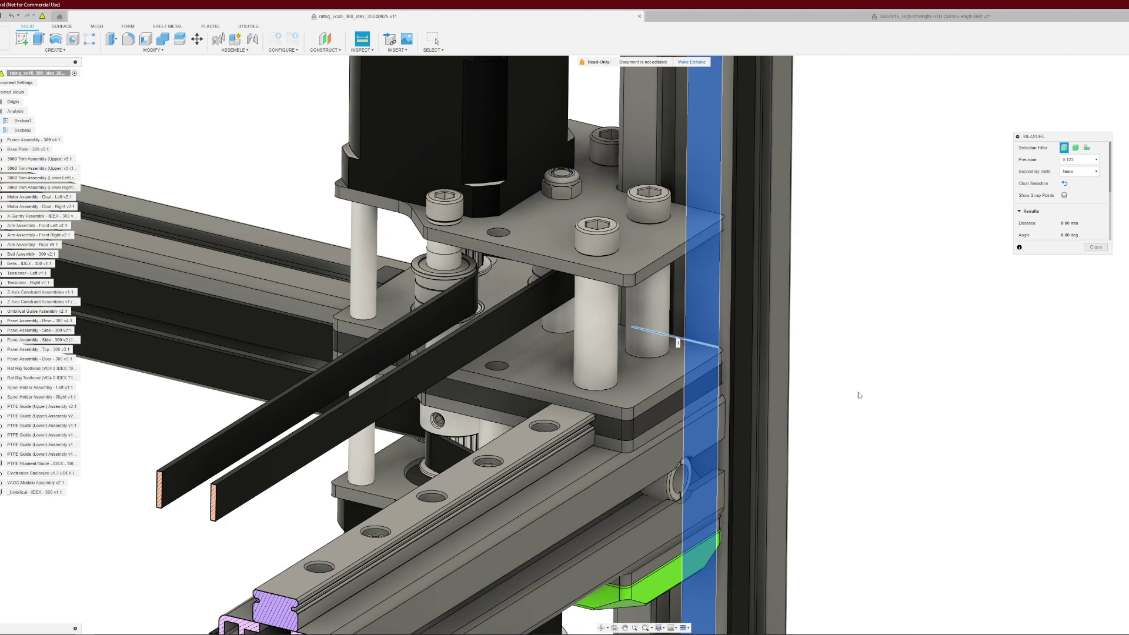
scroll(876, 437, "down", 3)
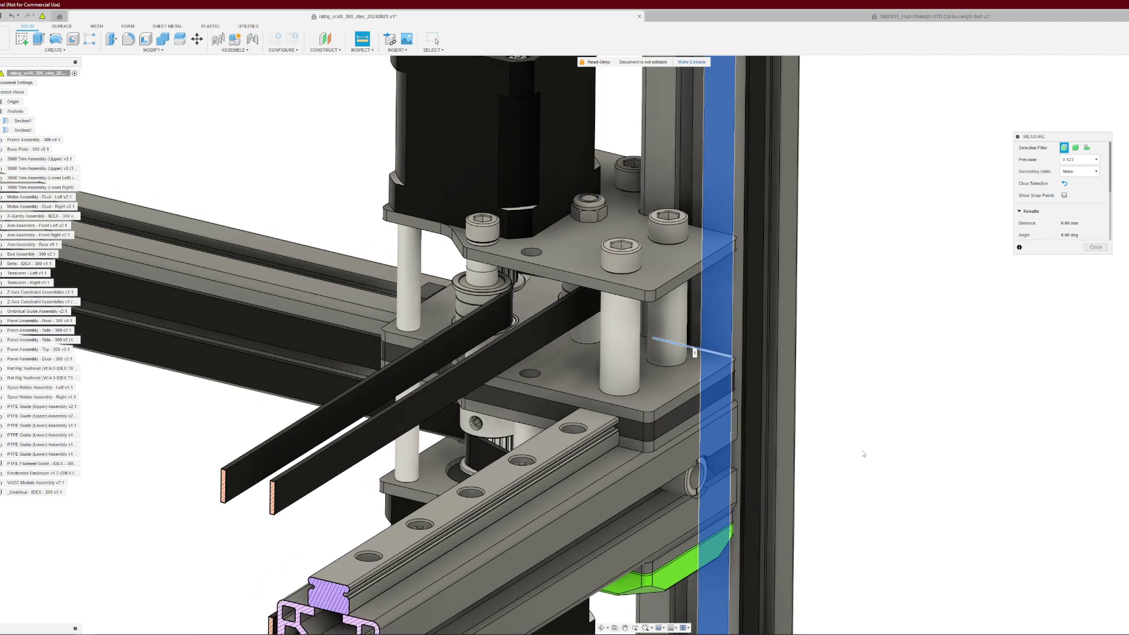
left_click(879, 440)
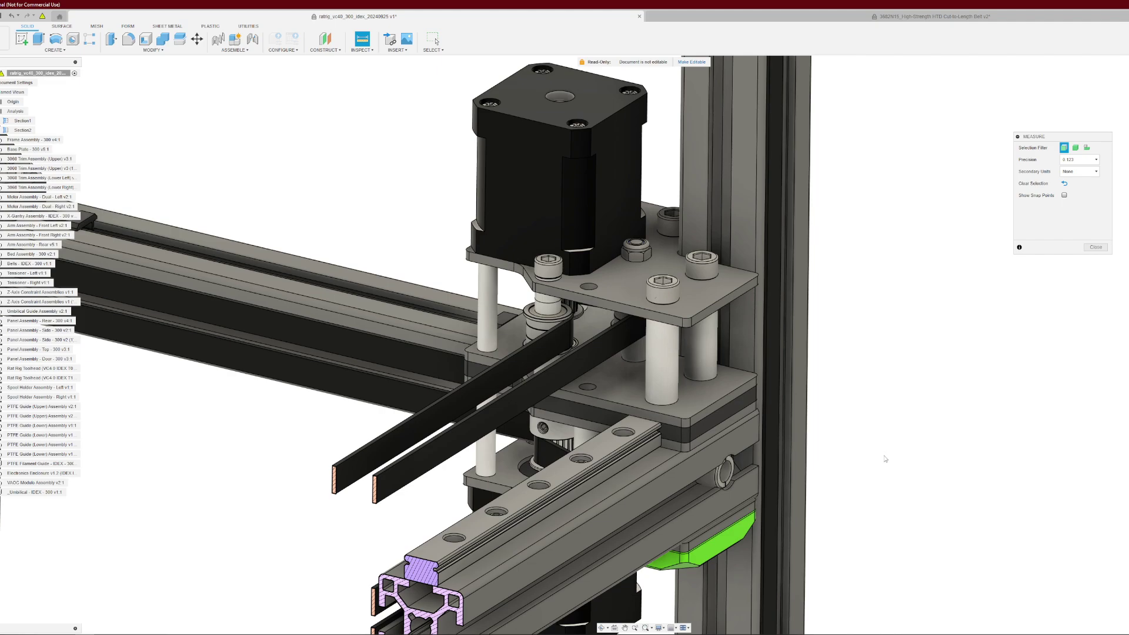
- Examine the full rear of the frame with both dual-motor mounts and the crossing belts
scroll(886, 458, "down", 3)
middle_click_drag(897, 476, 937, 259)
scroll(456, 423, "down", 3)
middle_click_drag(456, 423, 484, 414, "shift")
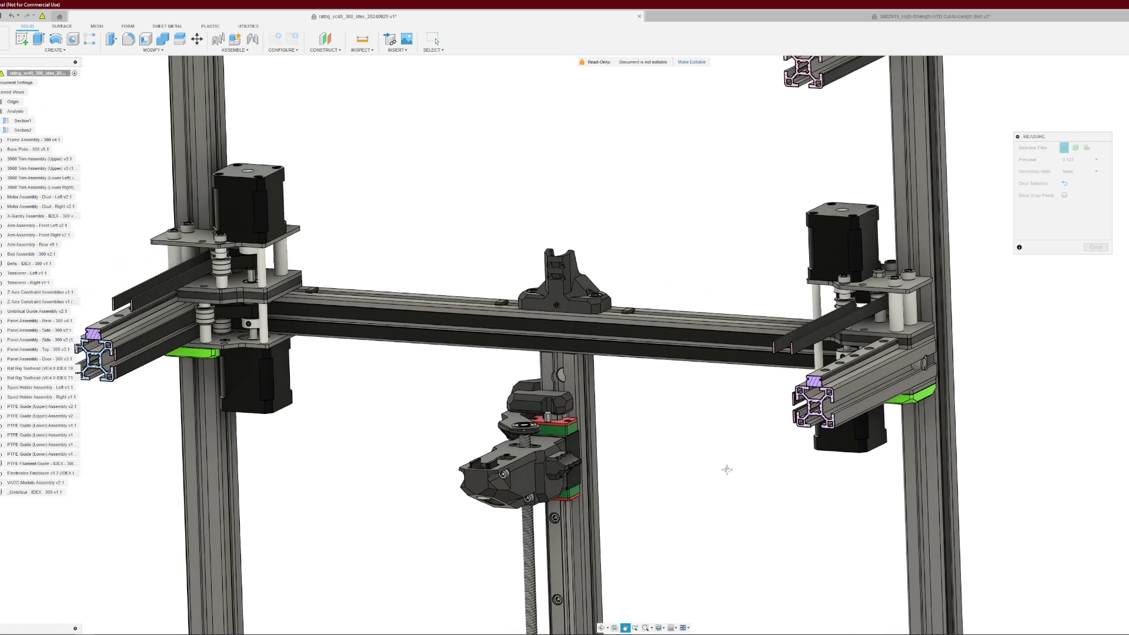
scroll(682, 481, "up", 3)
scroll(691, 481, "down", 4)
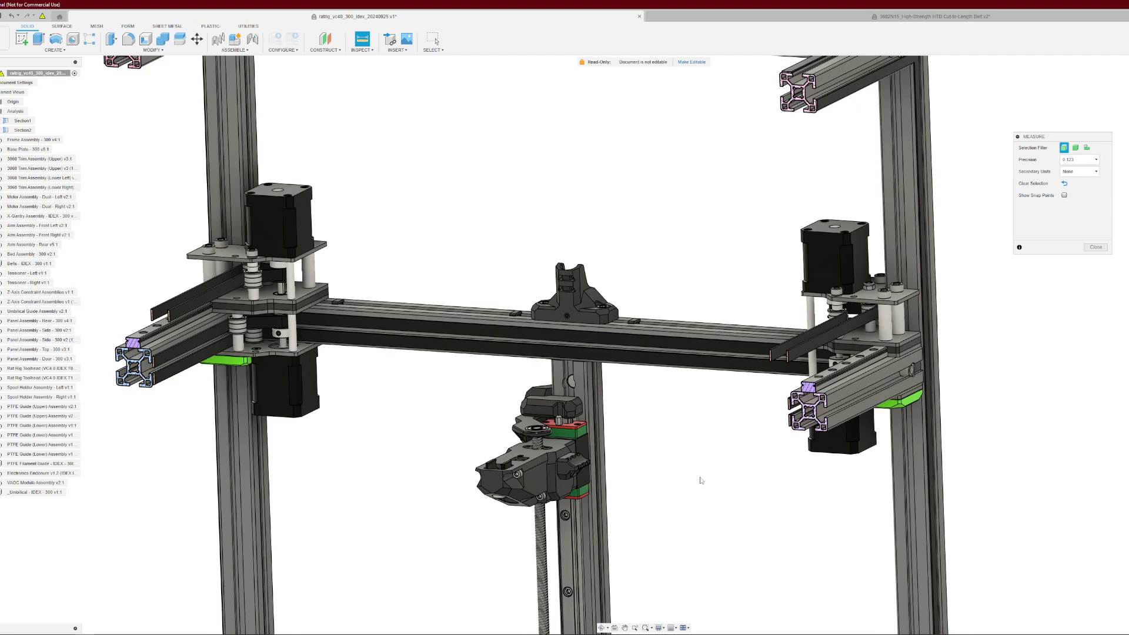
middle_click_drag(704, 482, 713, 482, "shift")
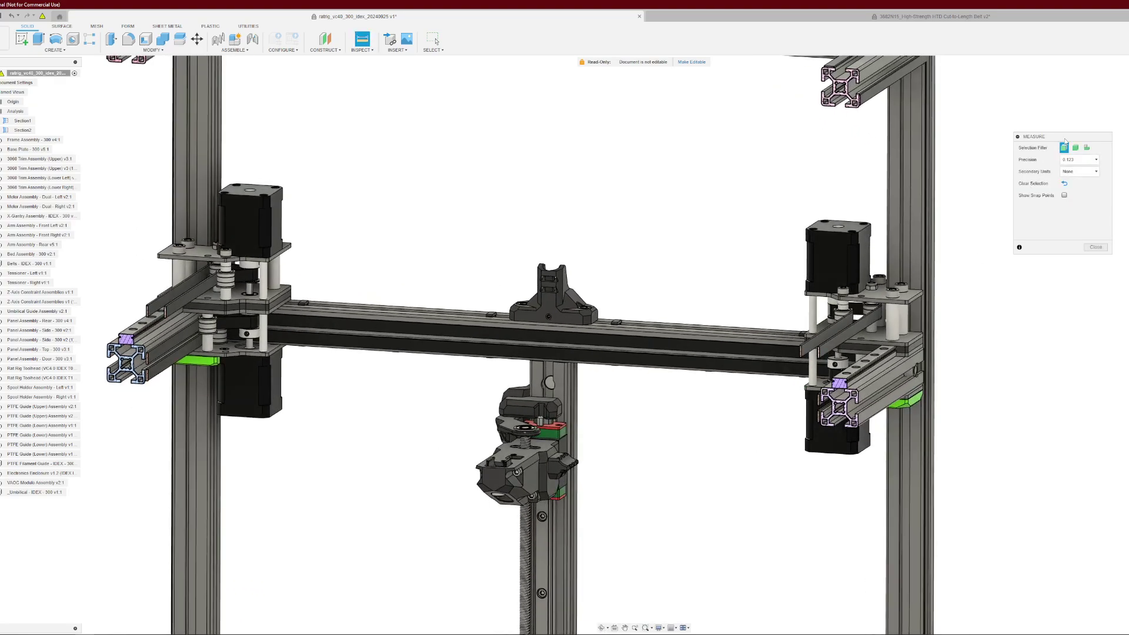
- End the measurement and return to normal selection
left_click(1065, 140)
left_click_drag(1066, 141, 695, 171)
middle_click_drag(541, 187, 506, 221)
left_click(725, 285)
left_click(726, 282)
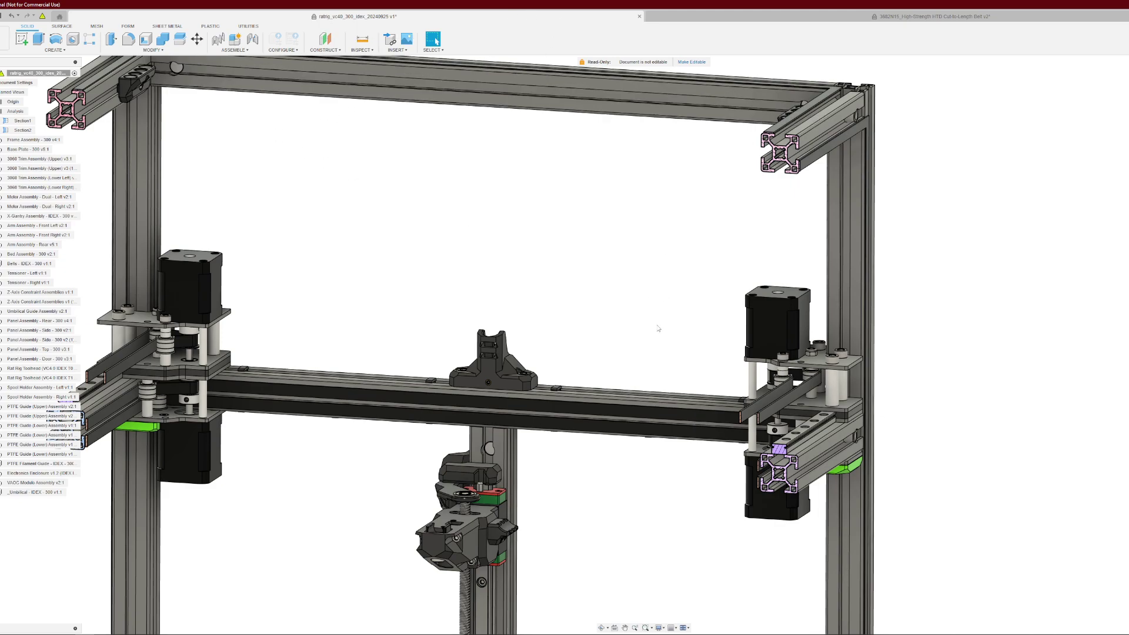
middle_click_drag(662, 294, 665, 245)
scroll(670, 250, "up", 2)
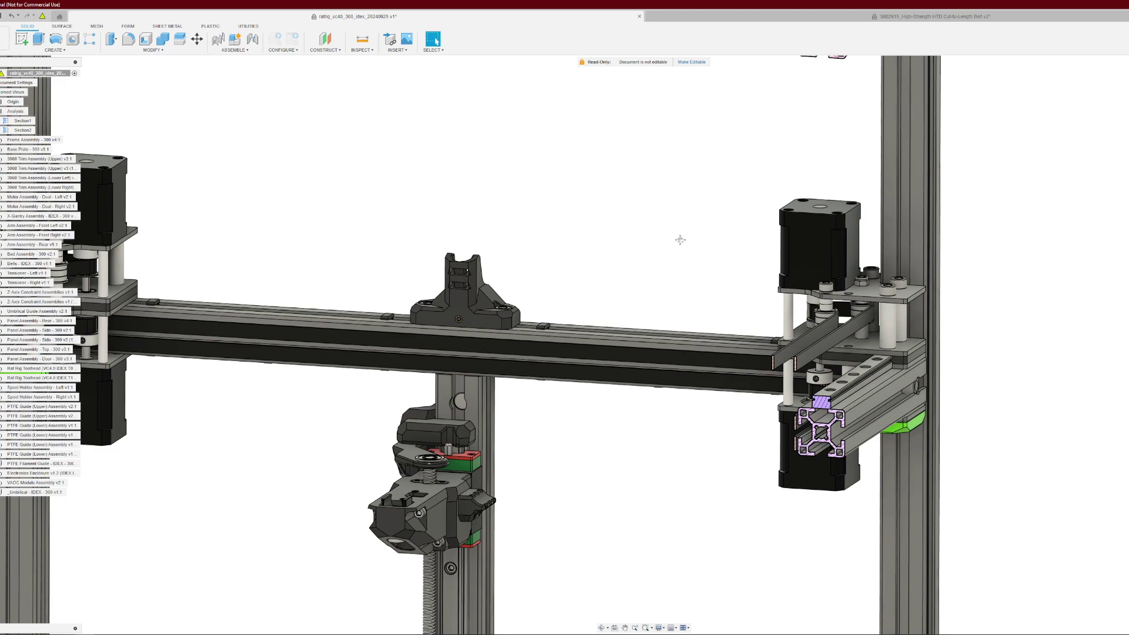
middle_click_drag(681, 239, 638, 239)
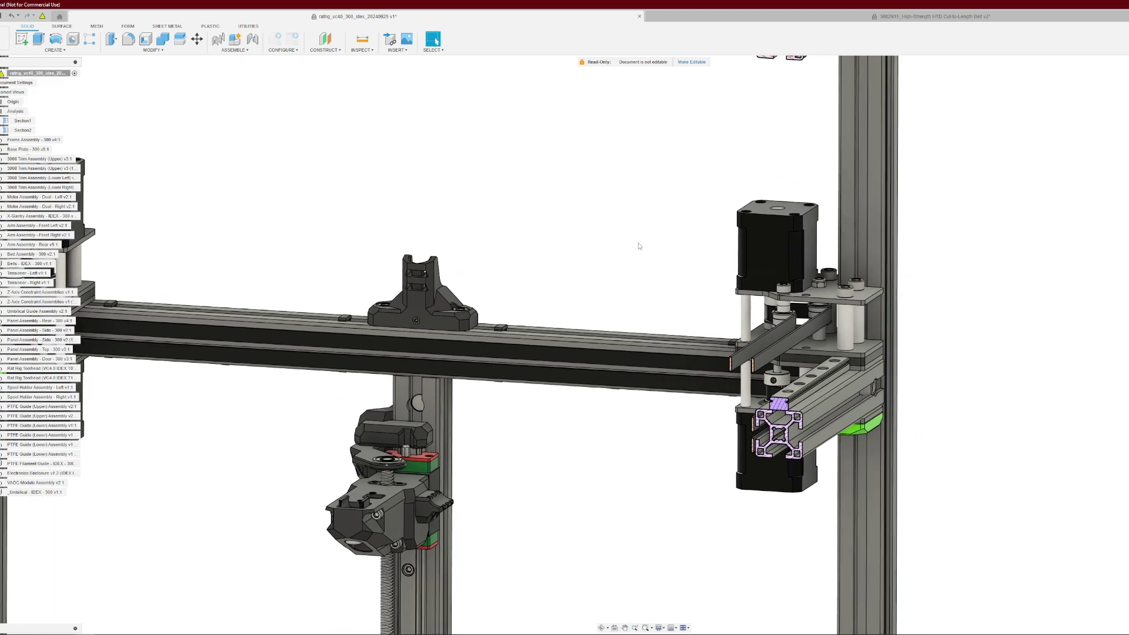